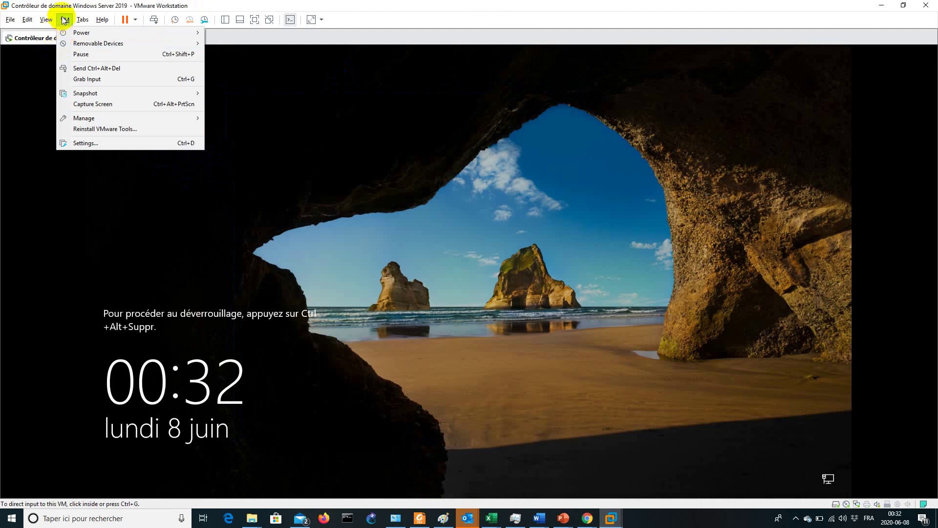
In the server VM's settings, set the network adapter to LAN segment and open Global LAN Segments
left_click(105, 145)
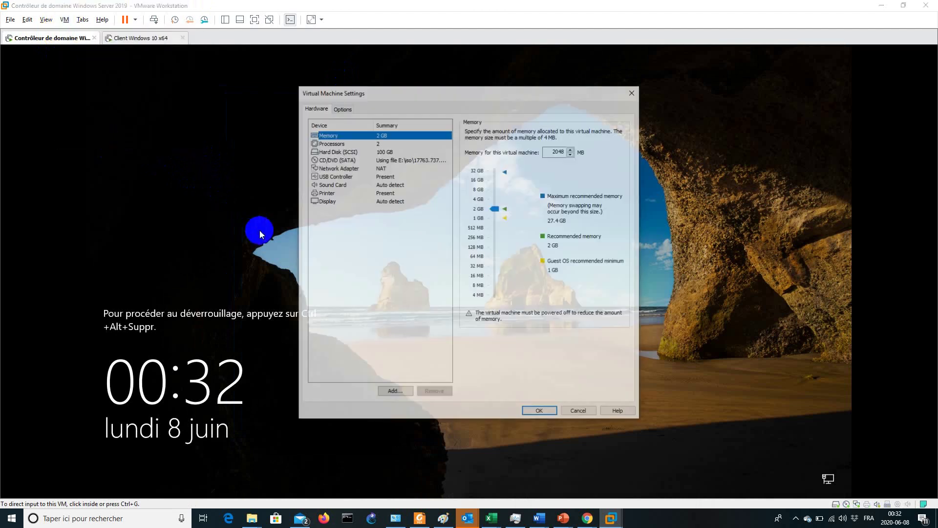
left_click(356, 168)
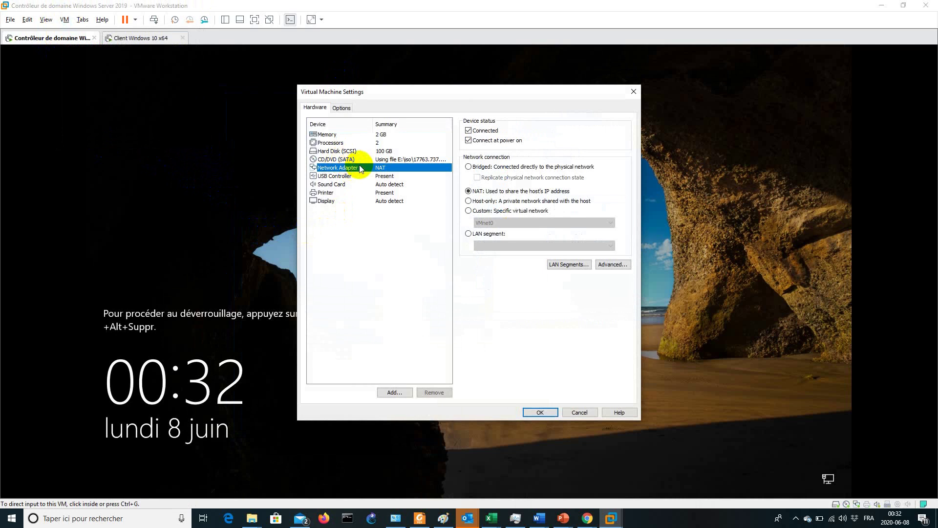
left_click(525, 212)
left_click(523, 222)
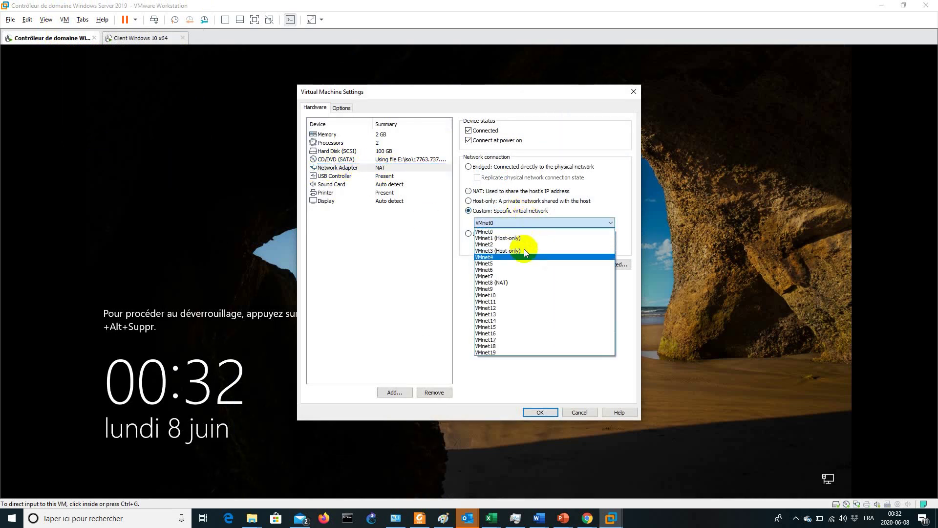
left_click(445, 273)
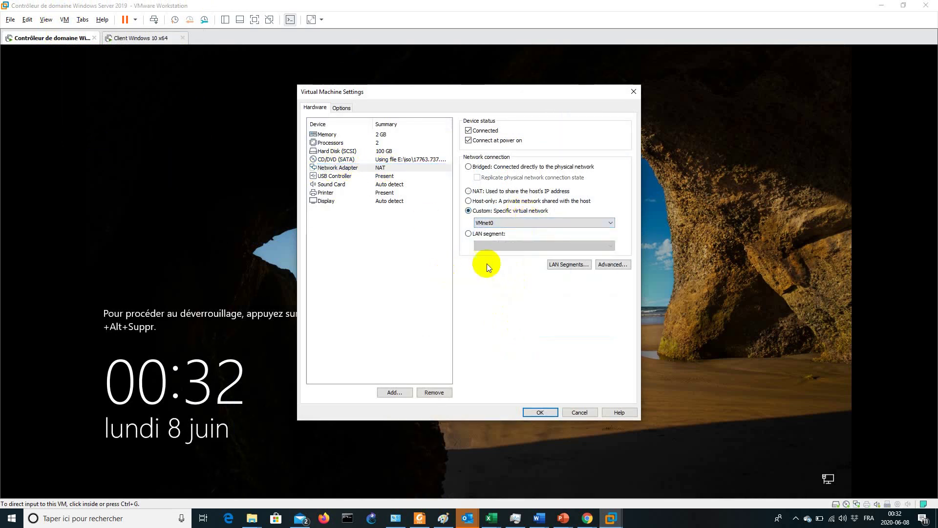
left_click(485, 234)
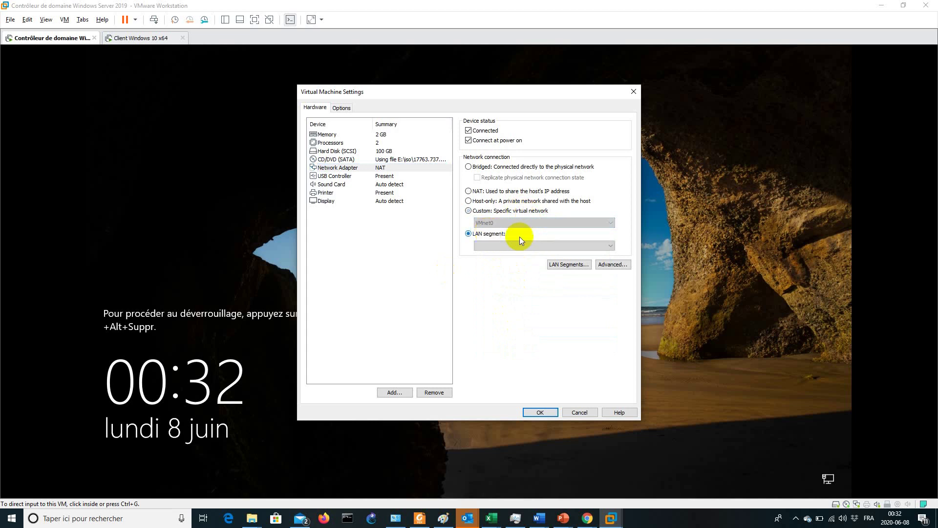
left_click(563, 265)
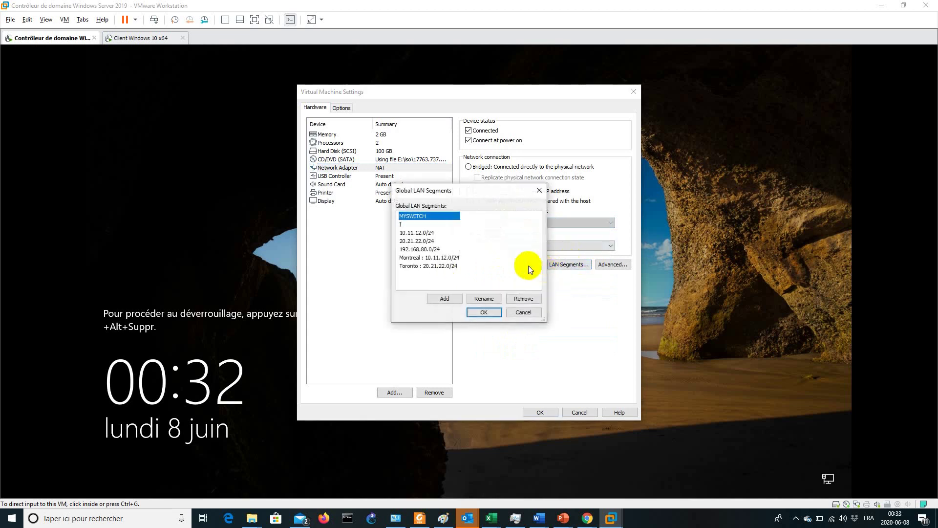
Add a new global LAN segment named MaSwitch
left_click(449, 299)
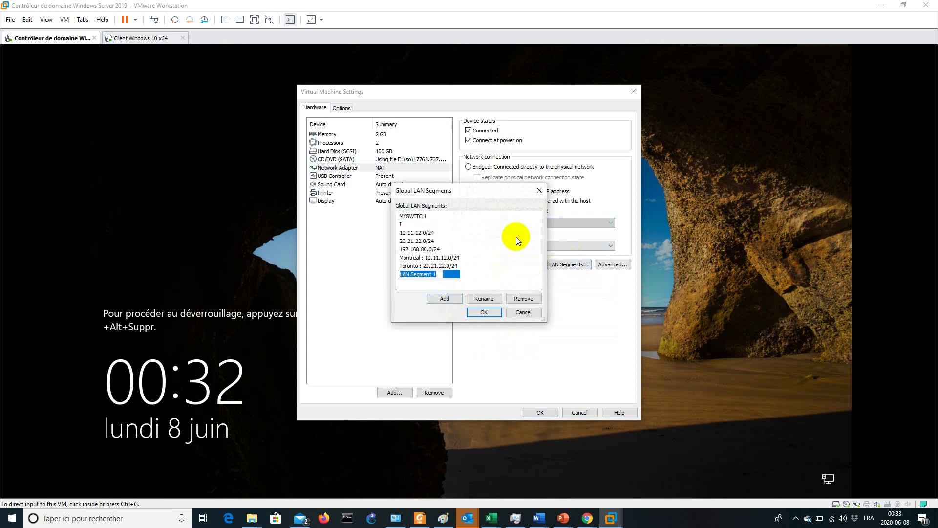
type("Mon")
key("BackSpace")
key("BackSpace")
type("aSwitc")
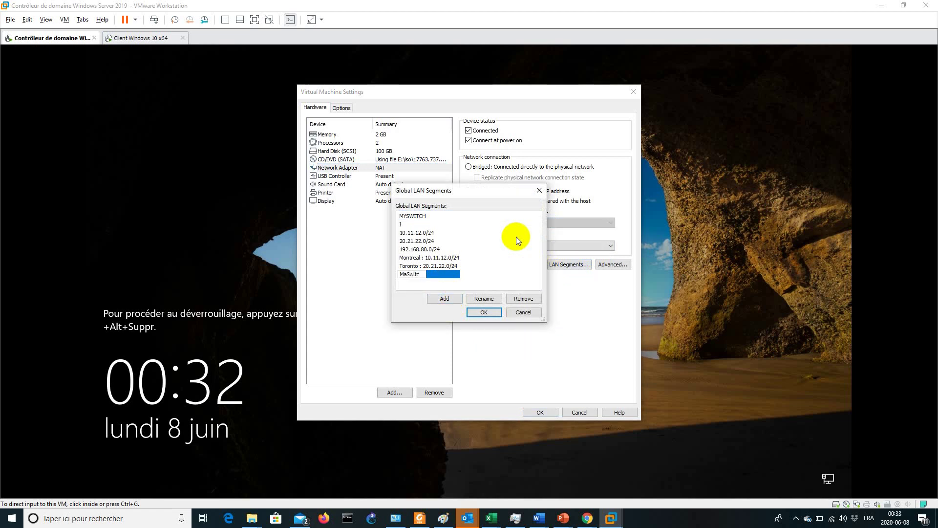
type("h")
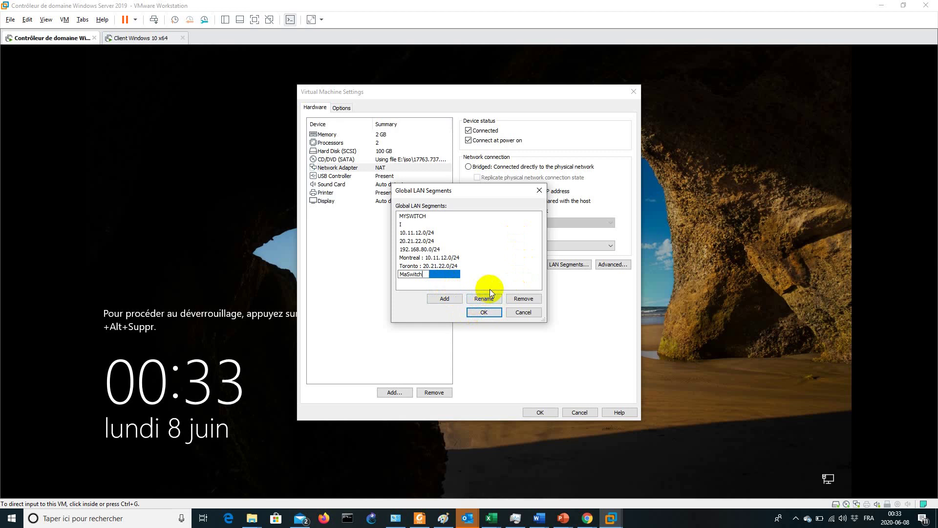
left_click(489, 312)
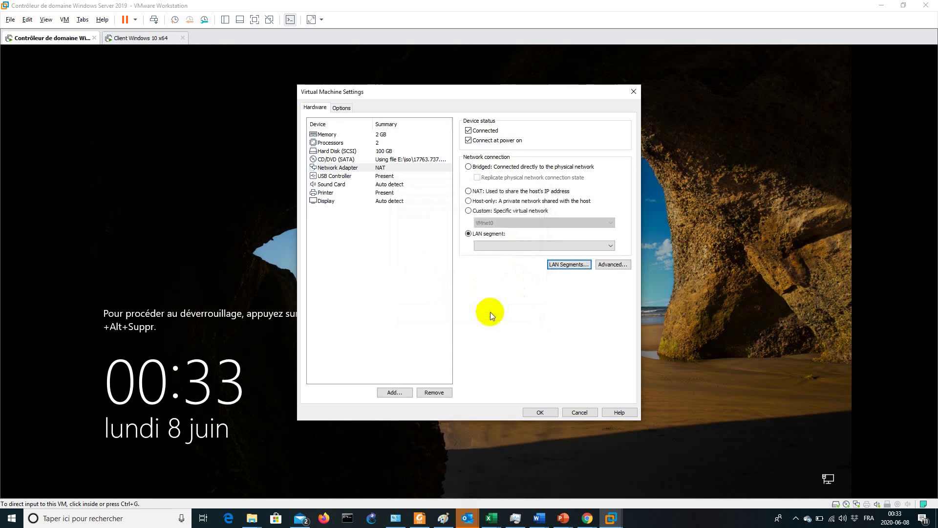
Assign MaSwitch as the server VM adapter's LAN segment and apply the settings
left_click(499, 247)
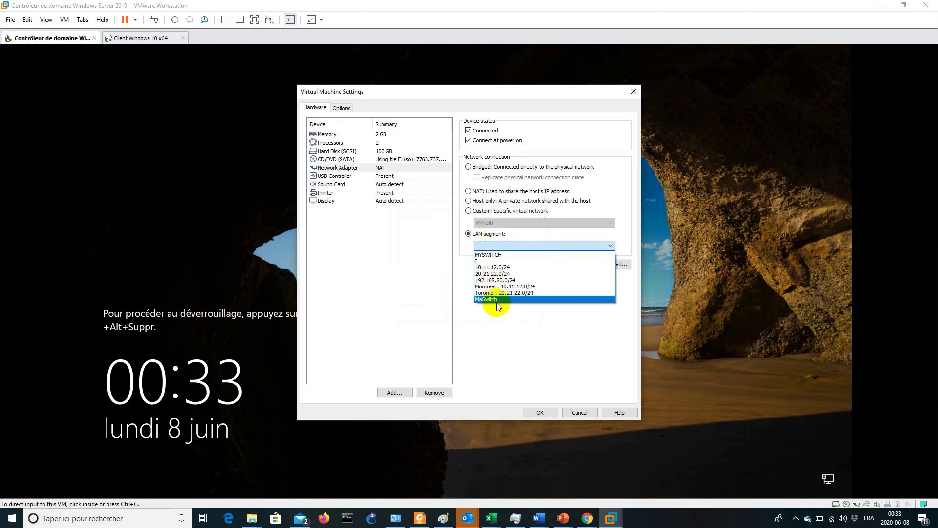
left_click(493, 300)
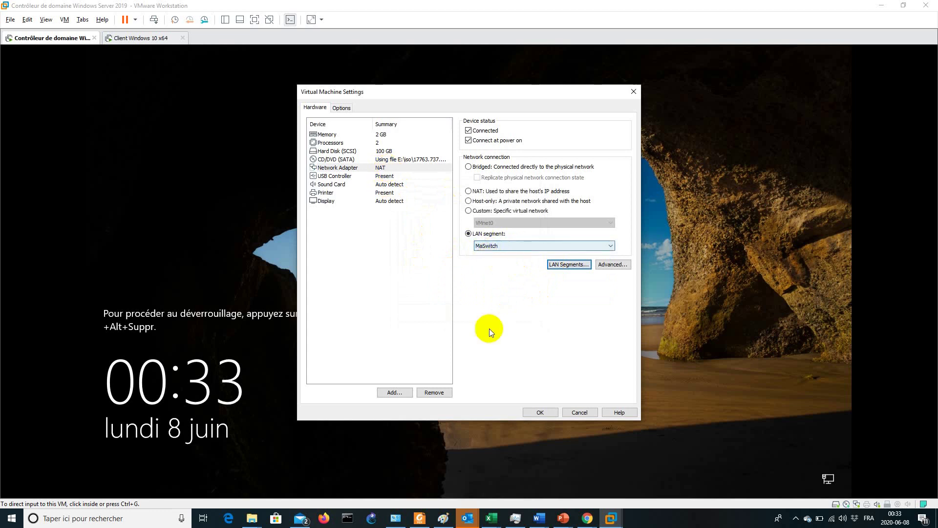
left_click(541, 414)
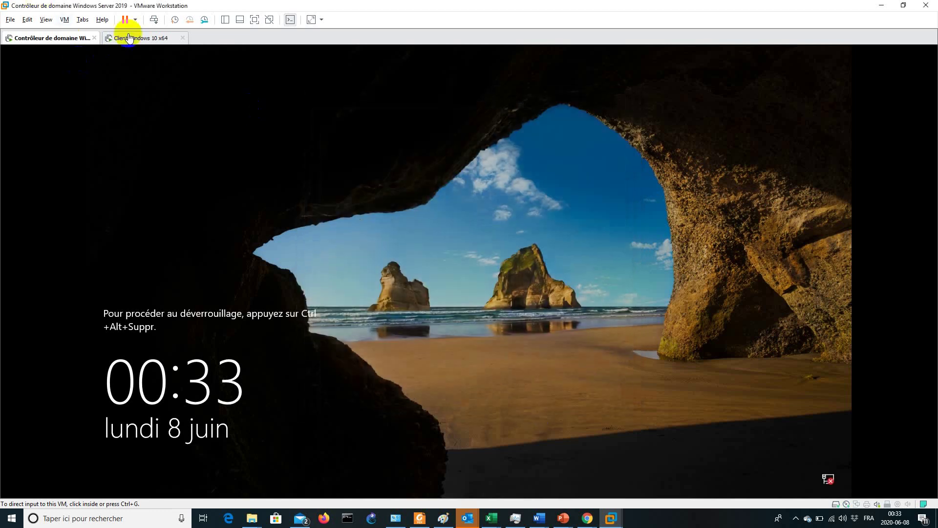
Connect the Windows 10 client VM's adapter to MaSwitch, then return to the domain controller tab
left_click(119, 39)
left_click(64, 20)
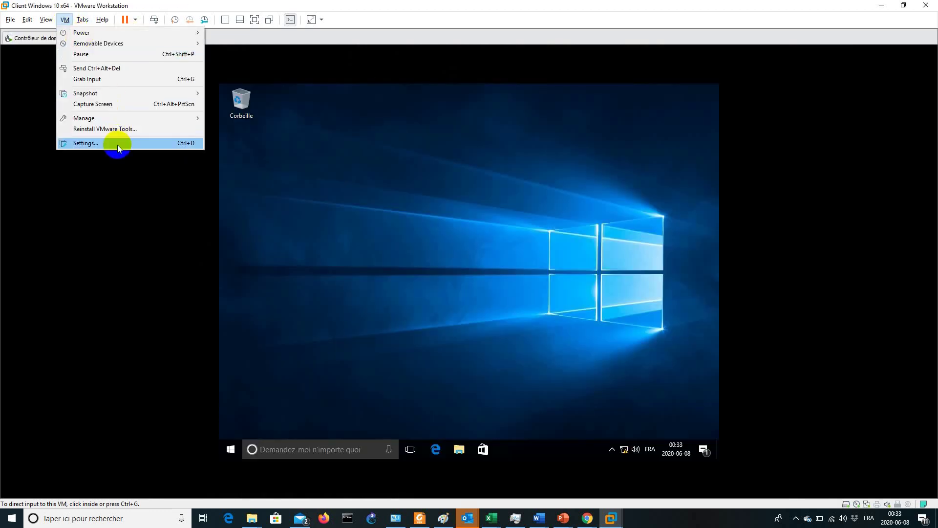
left_click(117, 145)
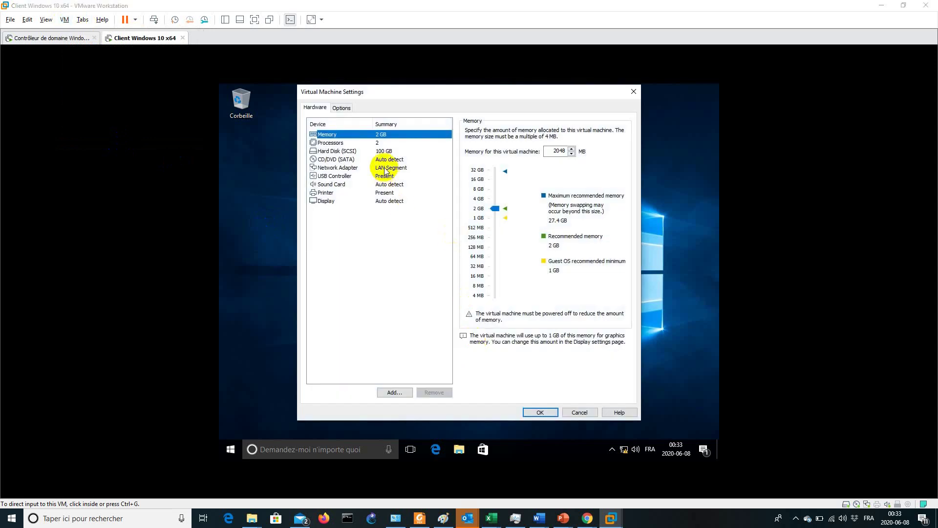
left_click(385, 167)
left_click(503, 245)
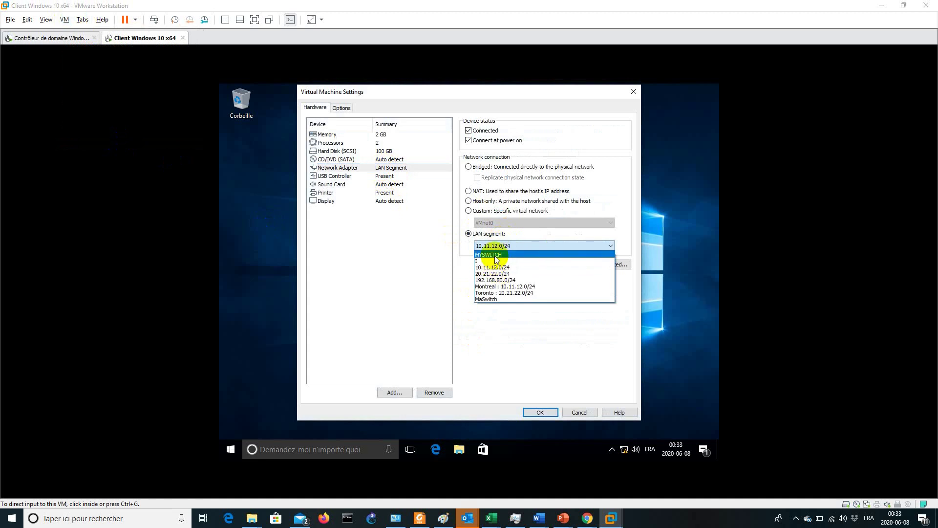
left_click(500, 299)
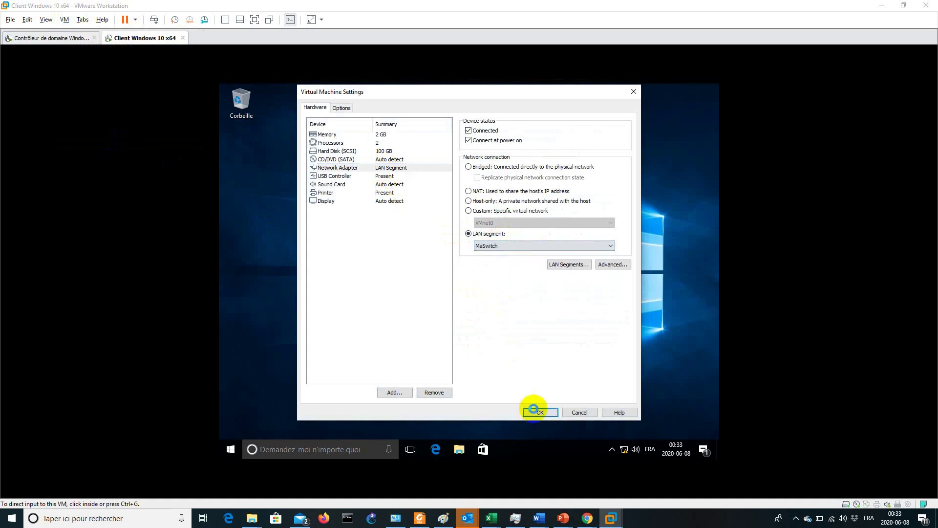
left_click(538, 411)
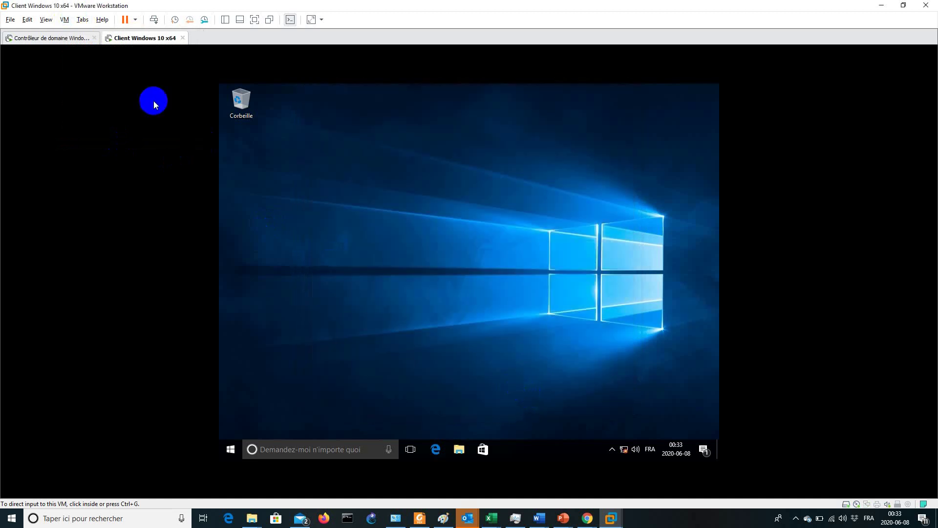
left_click(64, 38)
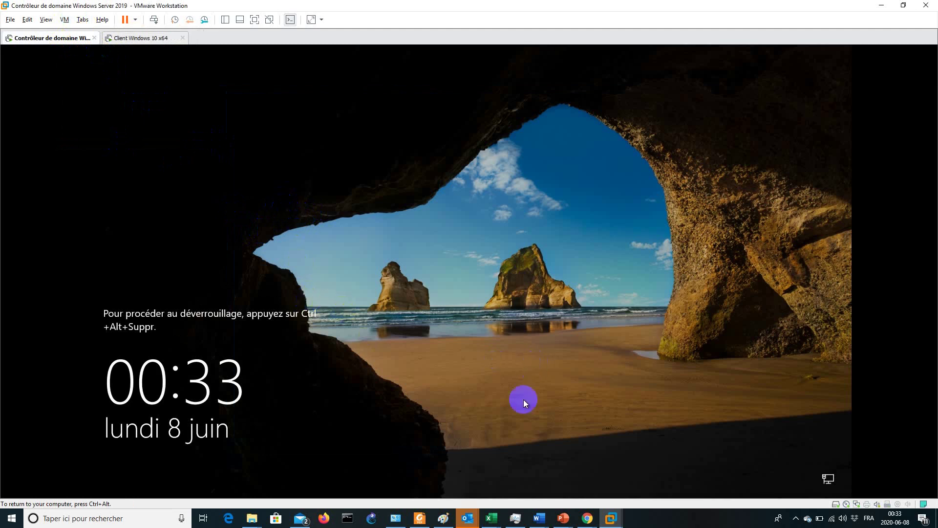
left_click(540, 514)
left_click(622, 480)
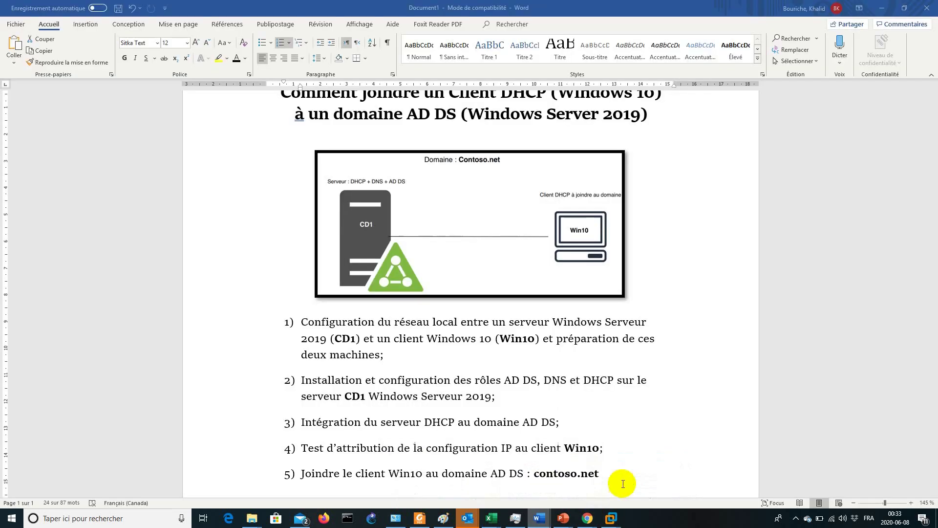
triple_click(350, 356)
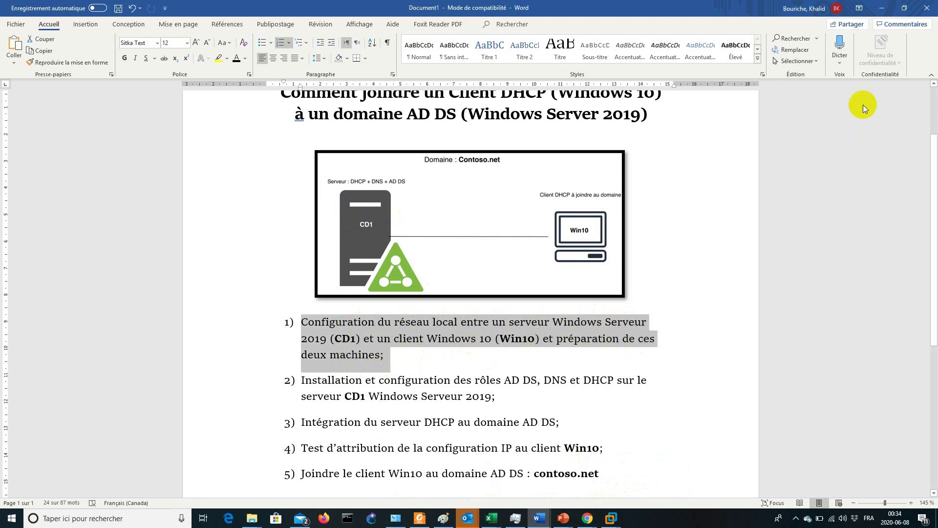
Sign in to the server with the administrator password and dismiss the licence and Admin Center pop-ups
left_click(878, 8)
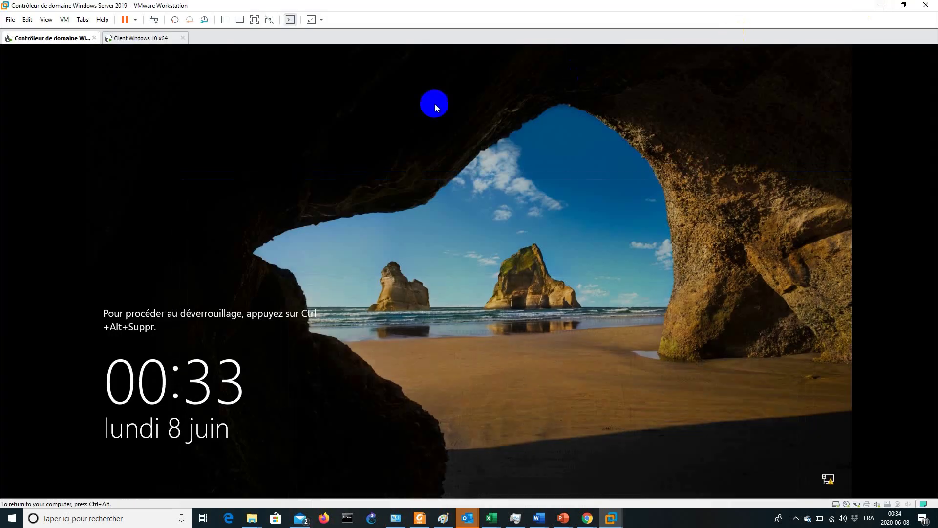
left_click(154, 20)
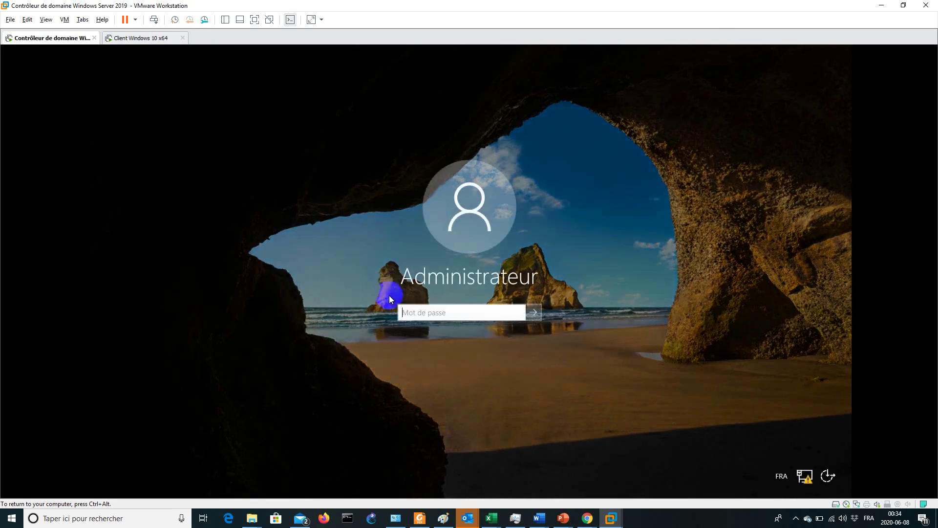
left_click(415, 318)
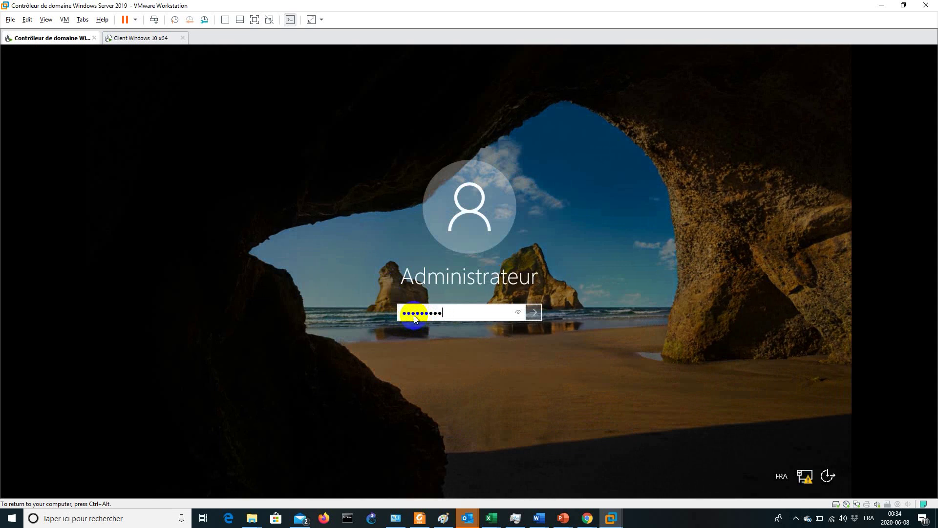
key("Return")
key("Return")
type("P")
key("Return")
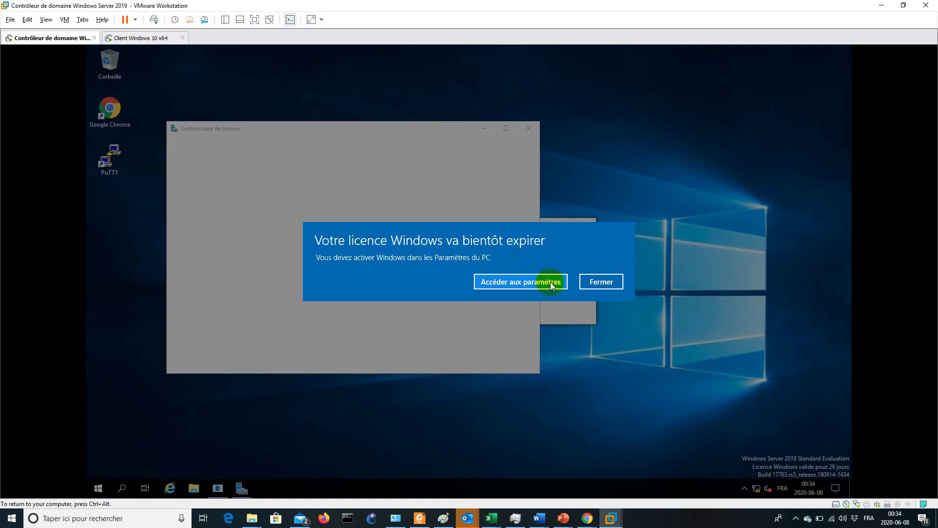
left_click(600, 282)
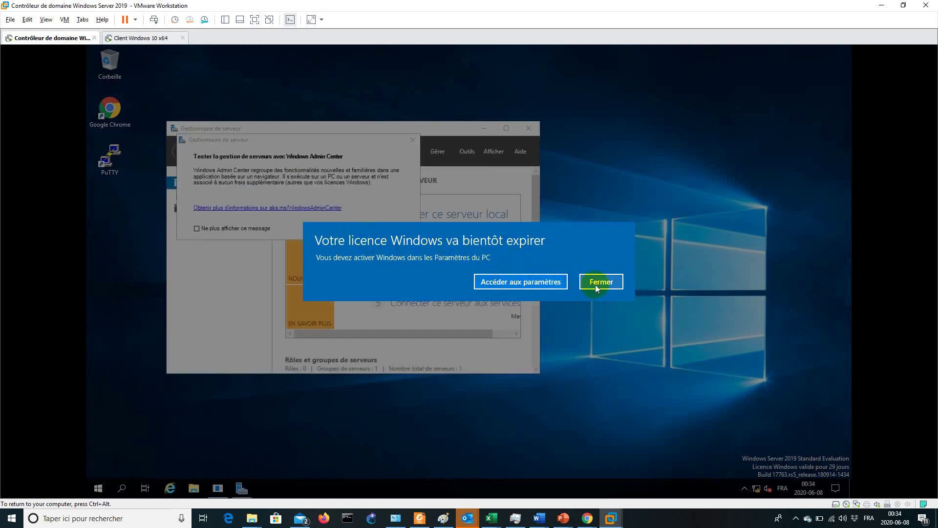
left_click(414, 141)
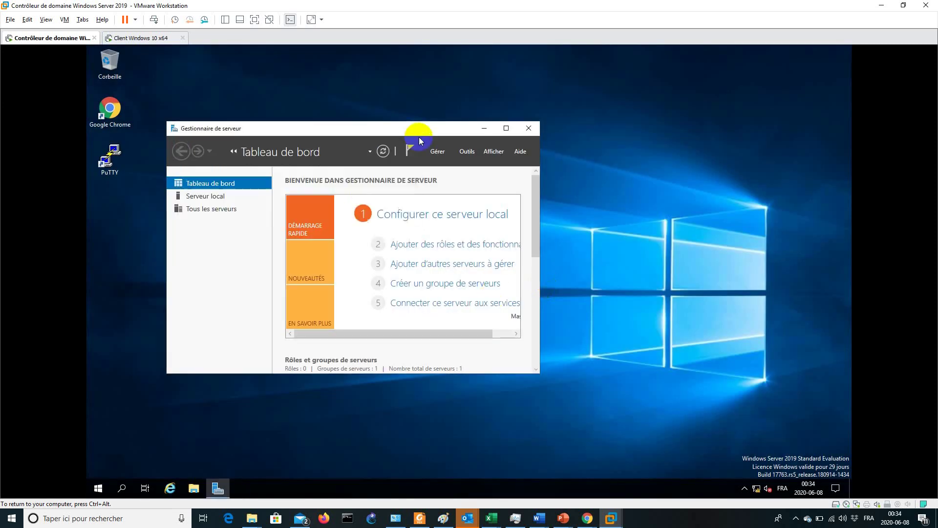
Open Server Manager's Local Server page and review the inactive Windows Defender Firewall settings
left_click(506, 128)
left_click(125, 117)
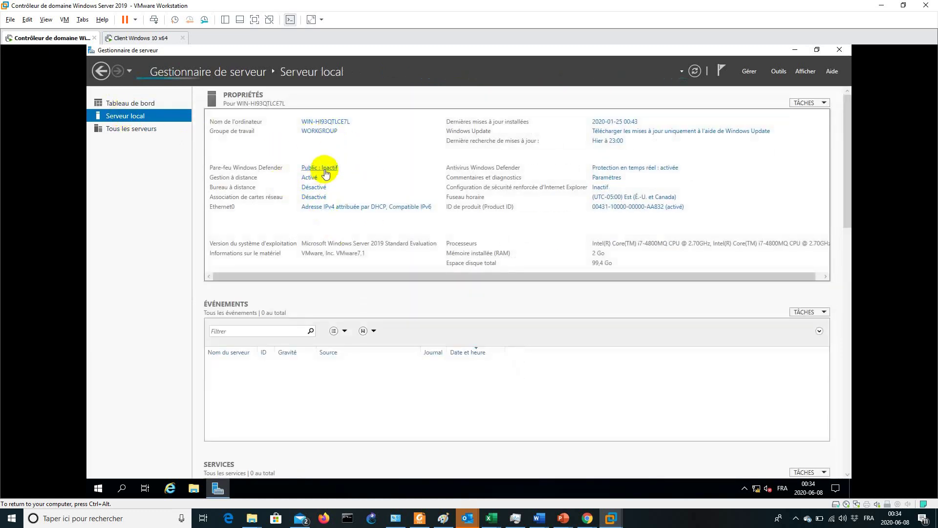
left_click(328, 168)
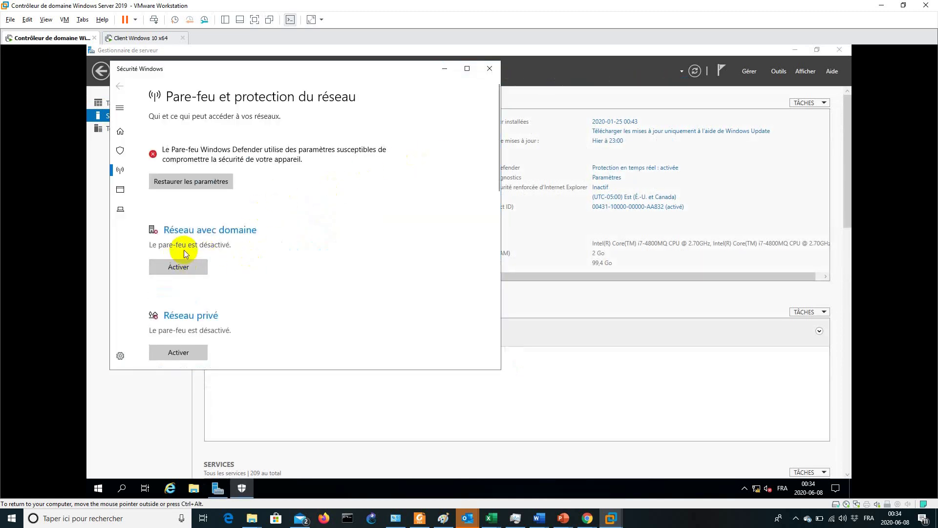
scroll(181, 306, "down", 1)
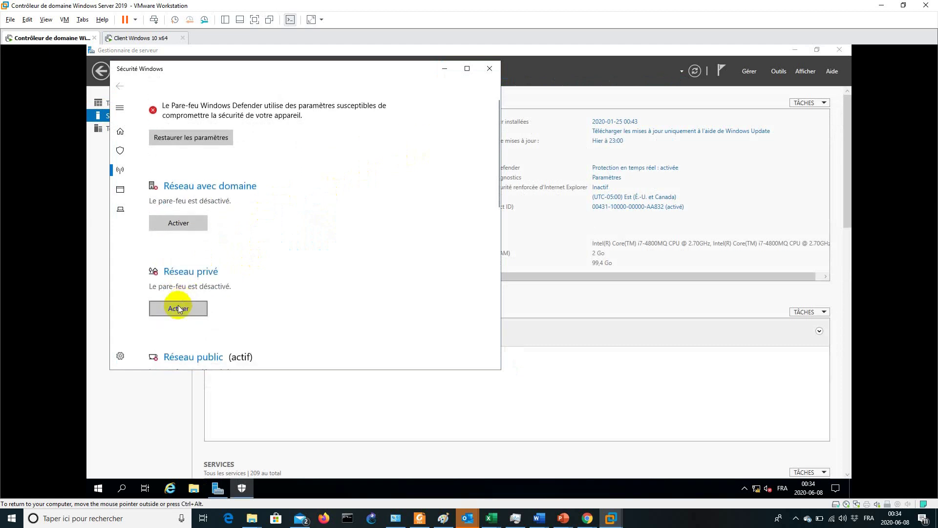
scroll(178, 305, "down", 2)
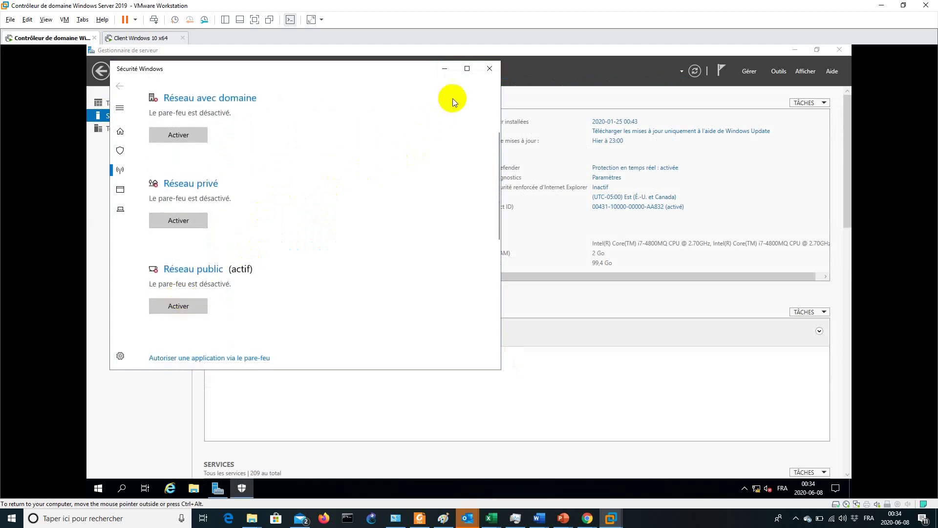
left_click(490, 69)
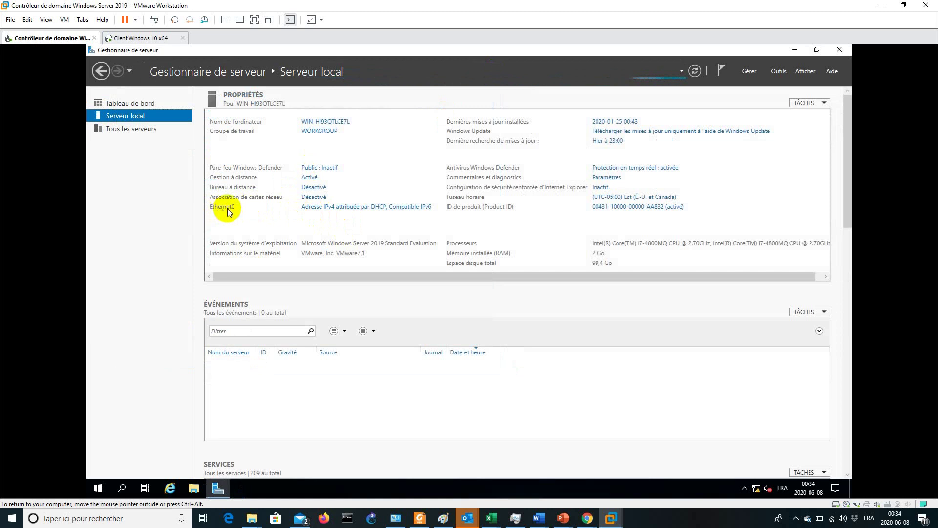
Give Ethernet0 static IPv4 192.168.1.1, mask 255.255.255.0, DNS 192.168.1.1, validating on exit
left_click(311, 209)
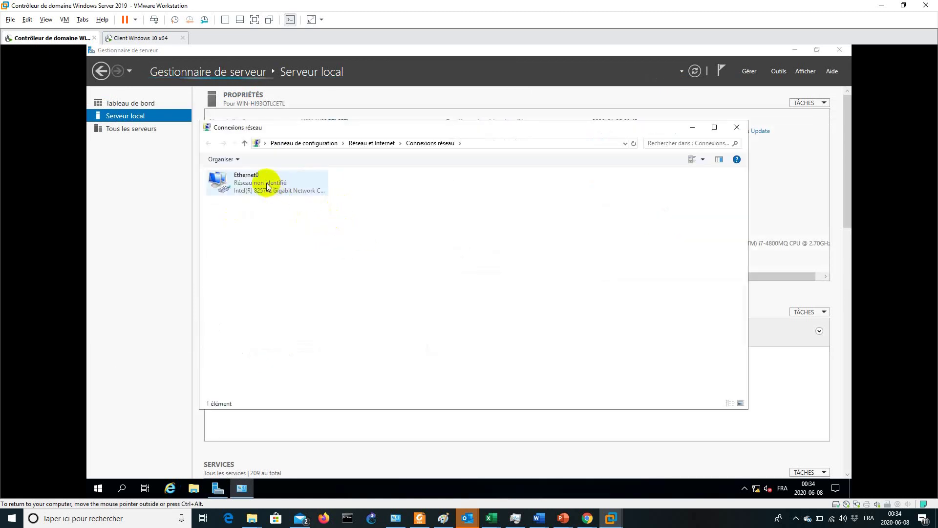
left_click(265, 182)
double_click(266, 183)
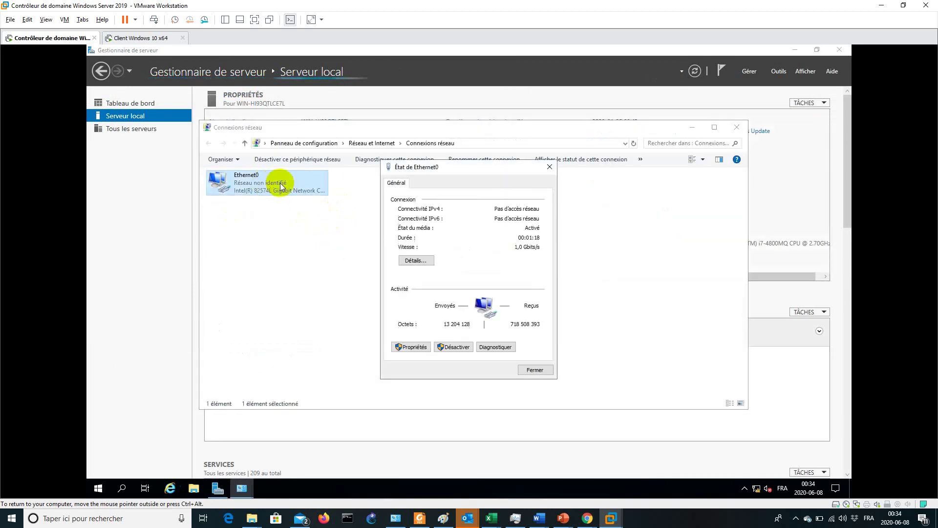
left_click(415, 346)
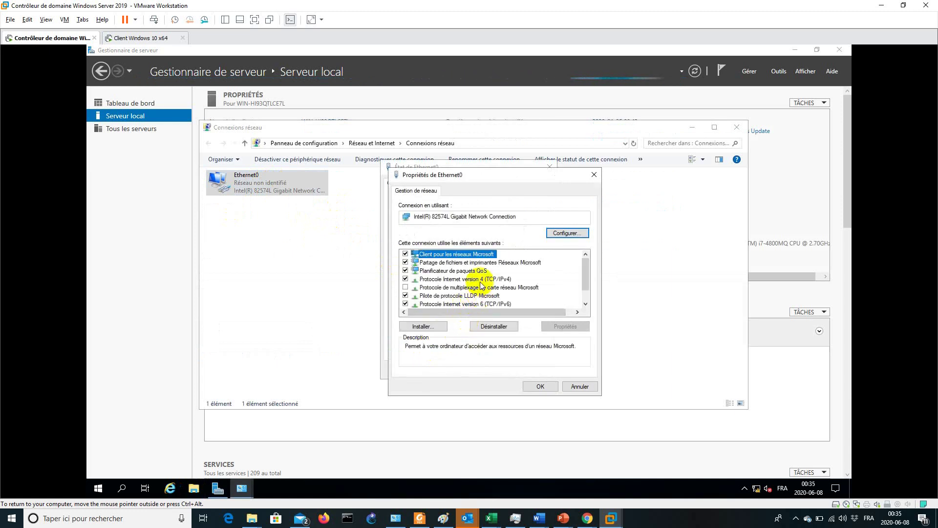
double_click(471, 279)
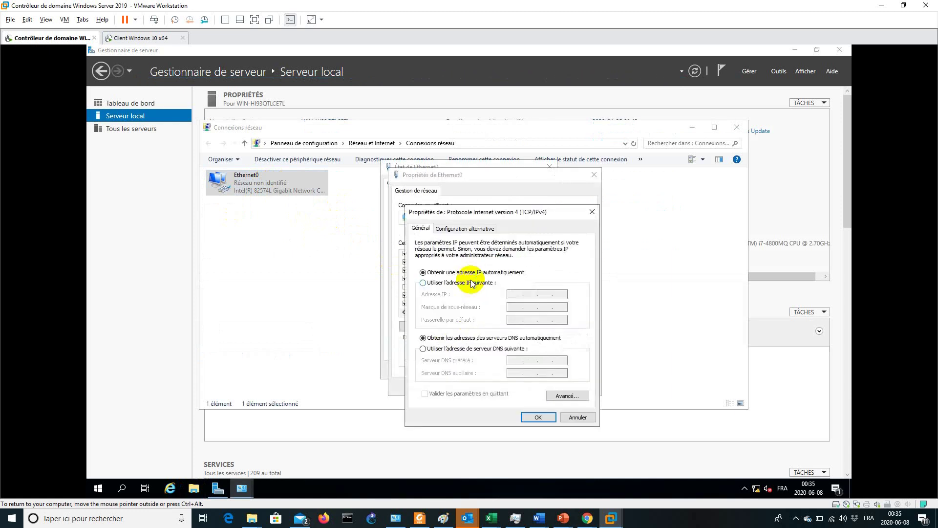
left_click(452, 283)
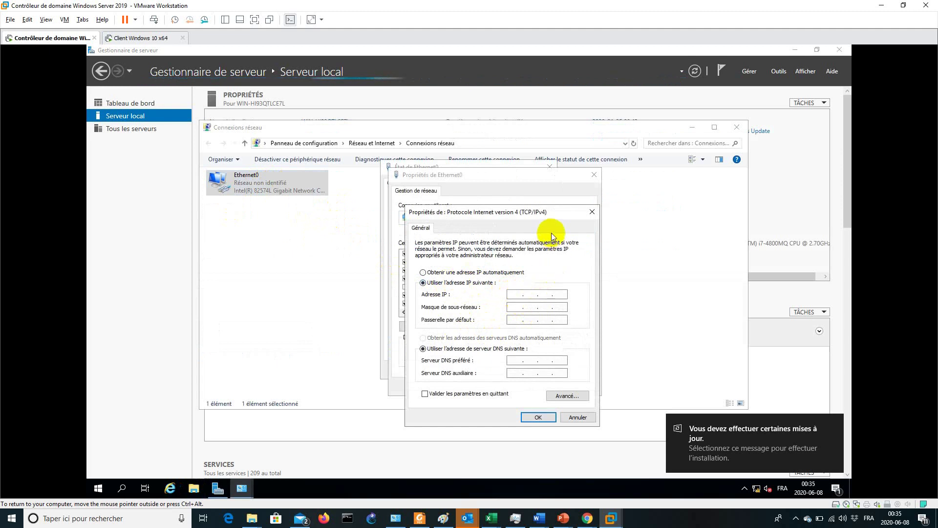
type("19 ")
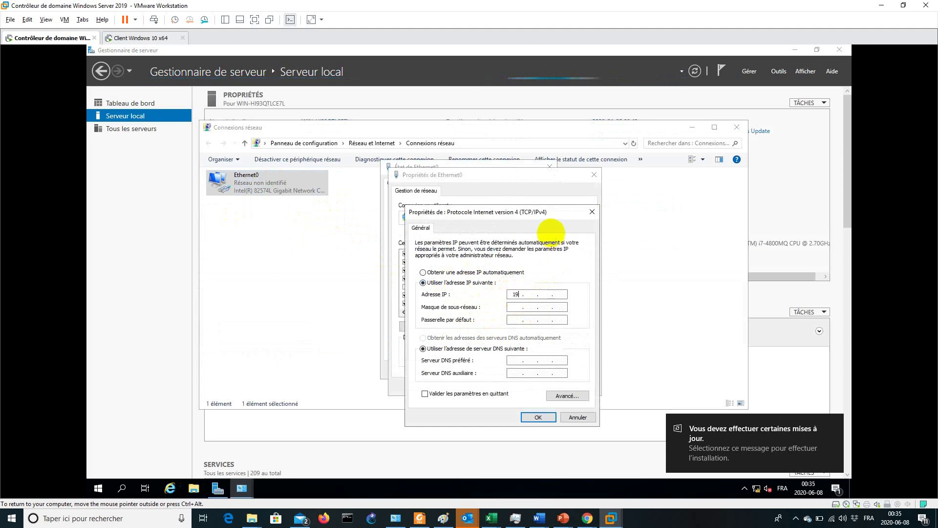
type("2 . 168 .")
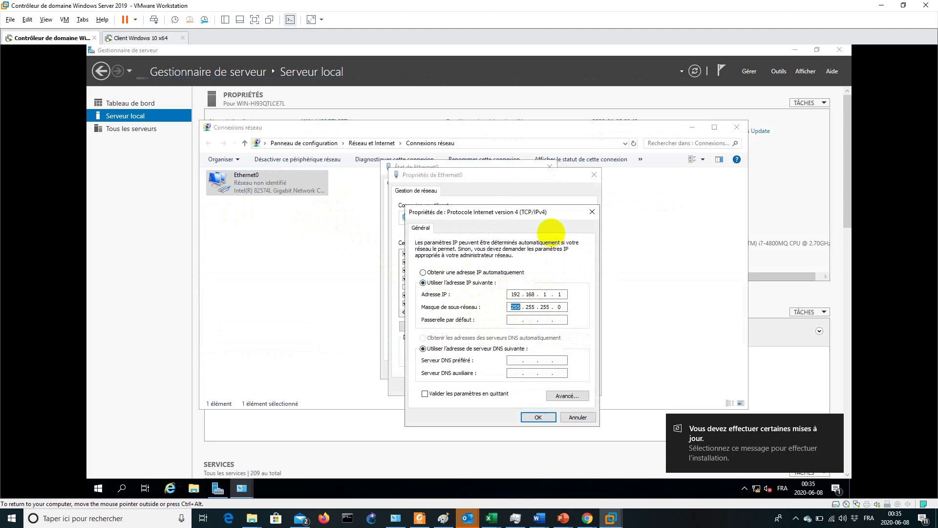
key("Tab")
key("Tab")
key("Tab")
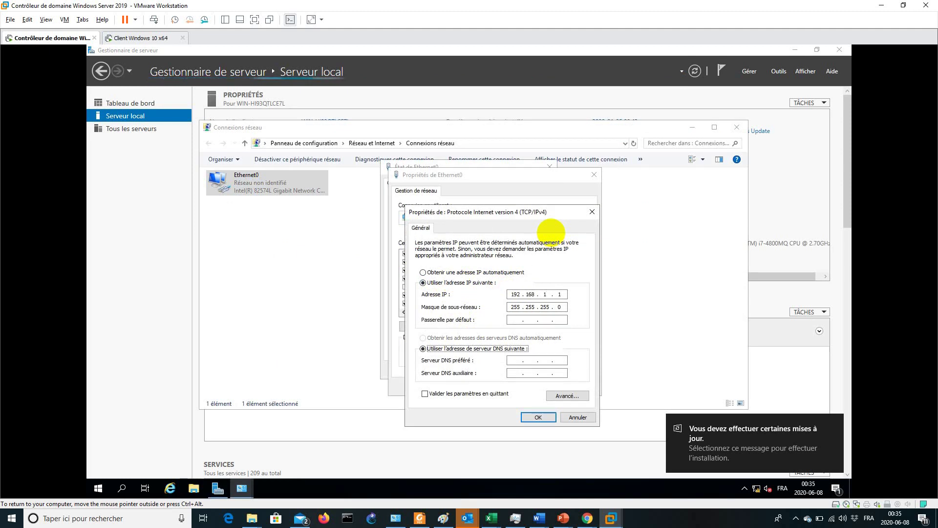
type("192 . ")
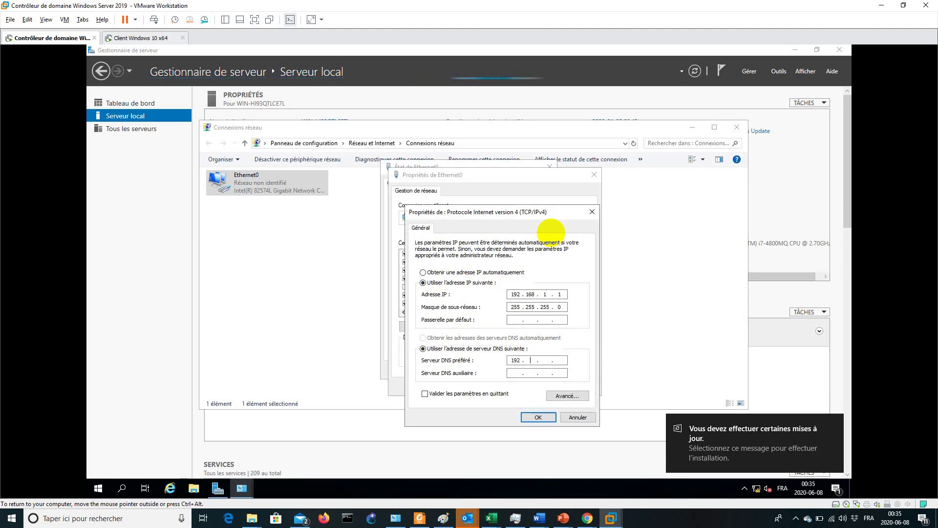
type("168")
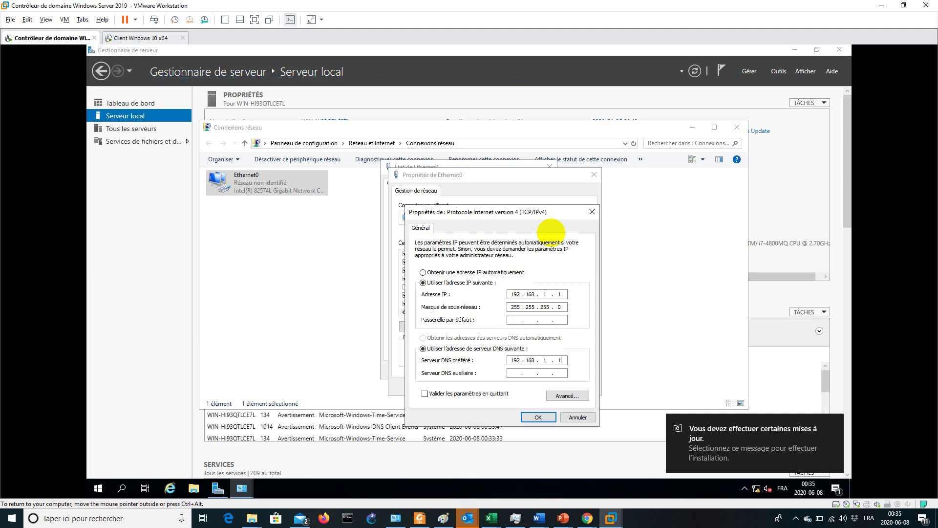
left_click(424, 393)
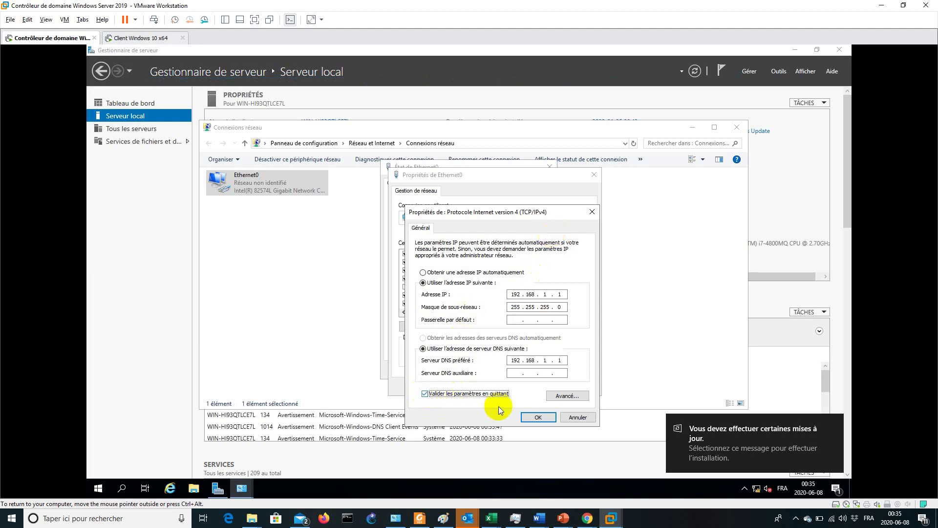
Save the IPv4 and Ethernet0 properties, cancel network diagnostics, and close the status dialog
left_click(530, 417)
left_click(531, 389)
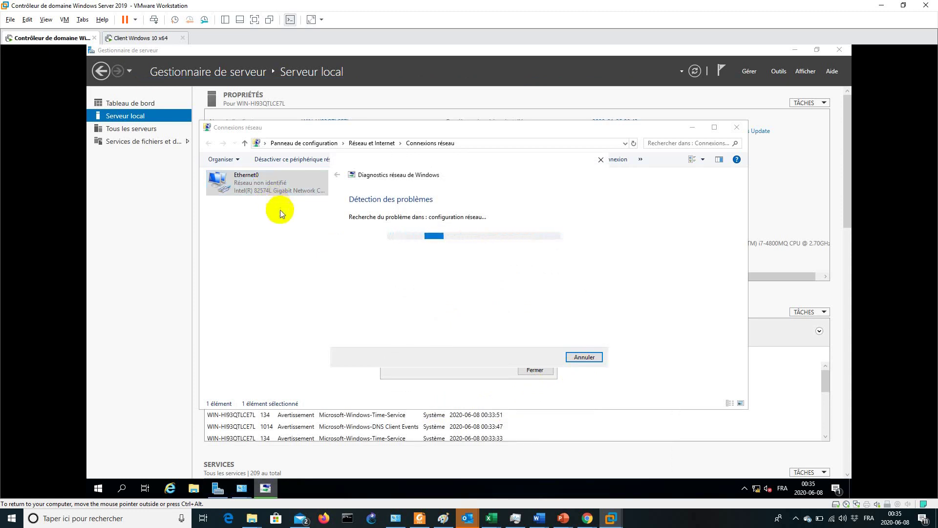
left_click(584, 356)
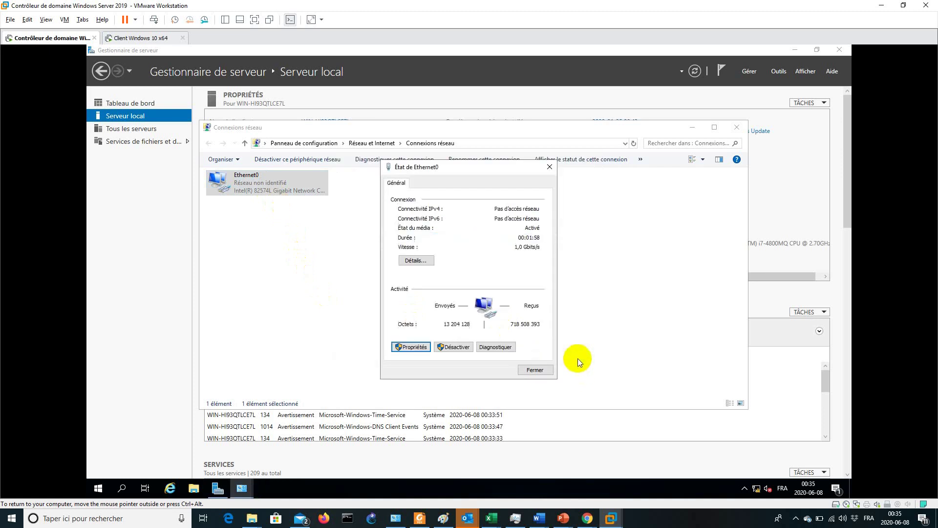
left_click(535, 370)
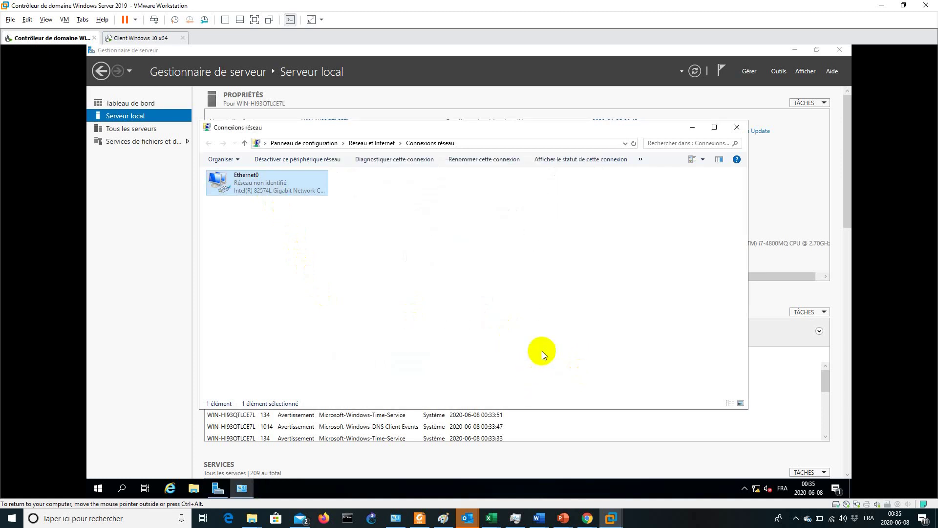
Refresh Server Manager and disable TCP/IPv6 on the Ethernet0 adapter
left_click(736, 127)
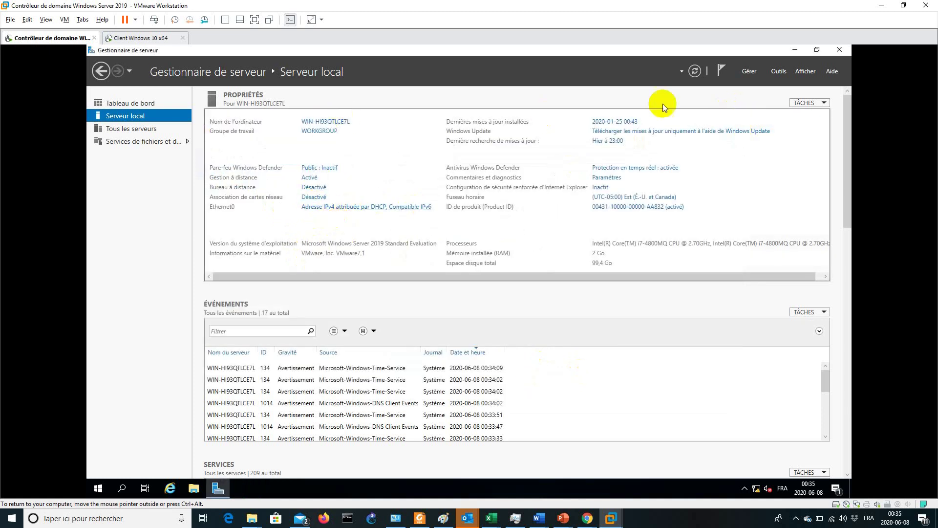
left_click(696, 72)
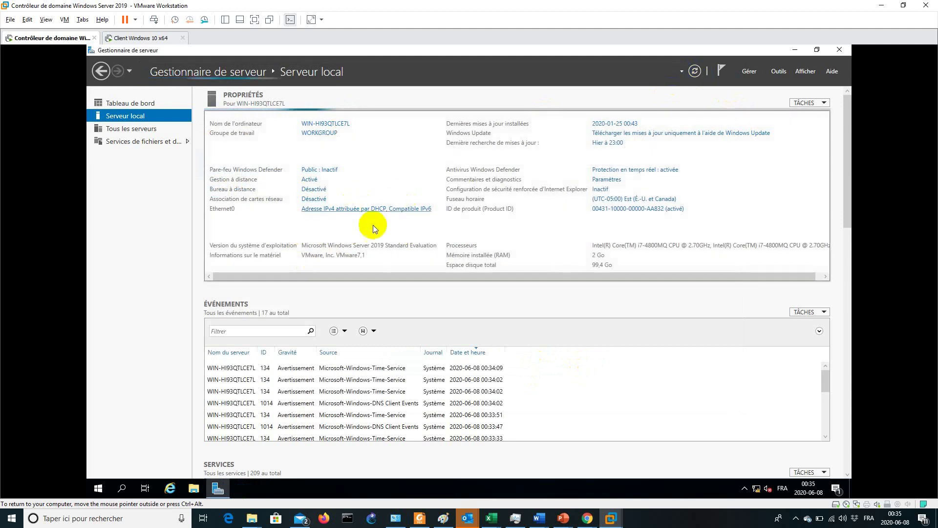
left_click(348, 210)
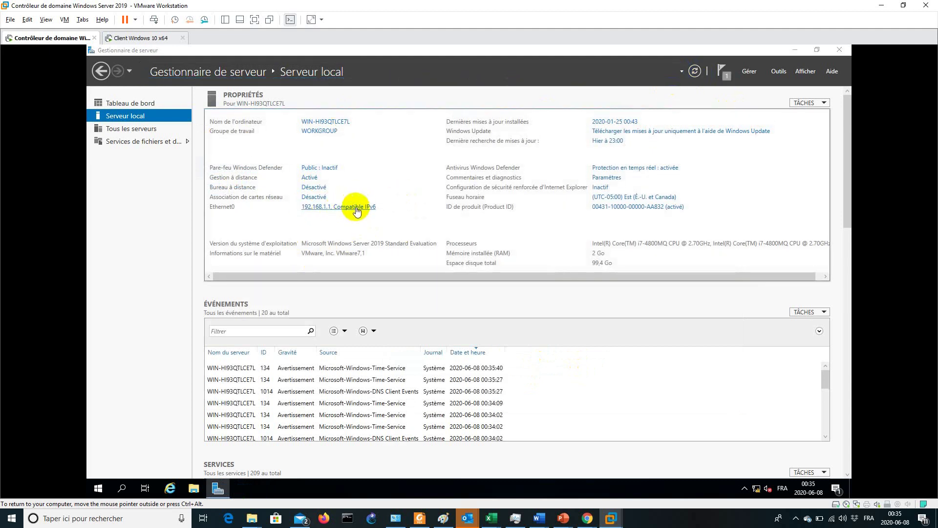
left_click(282, 195)
double_click(281, 194)
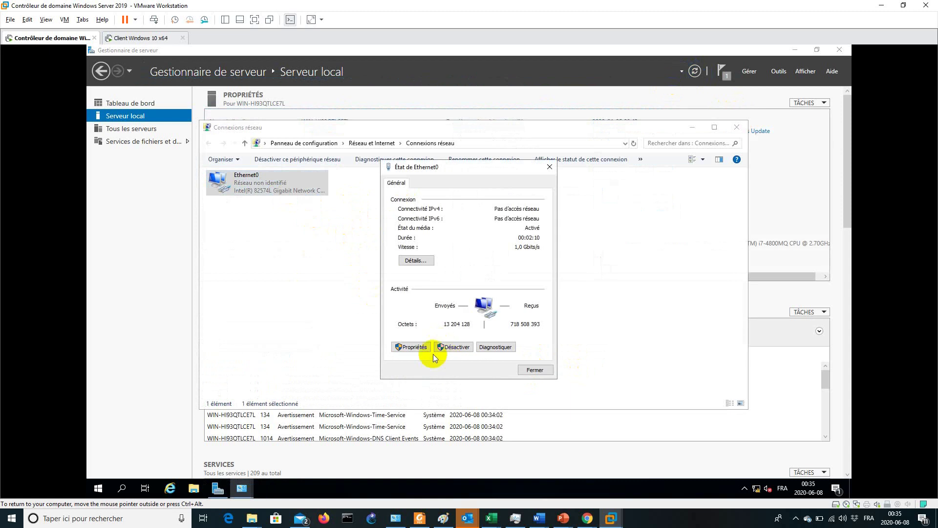
left_click(416, 348)
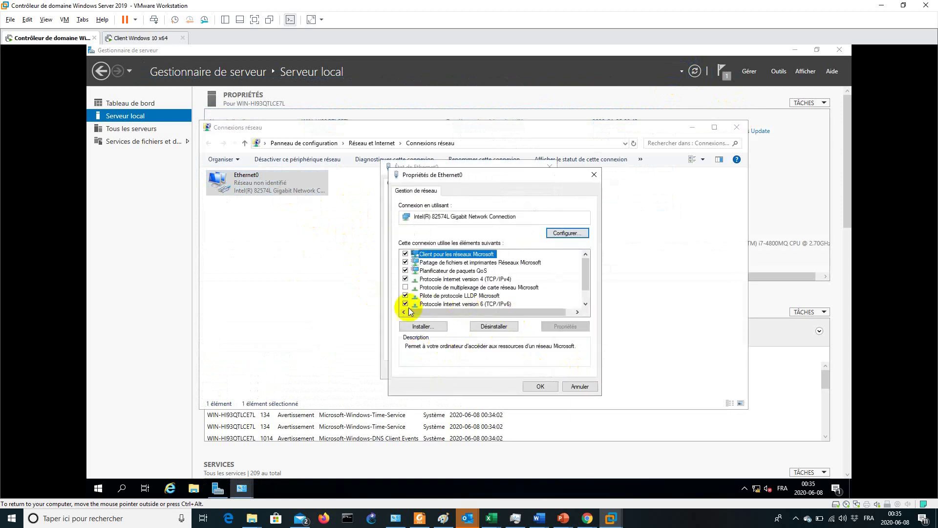
left_click(405, 303)
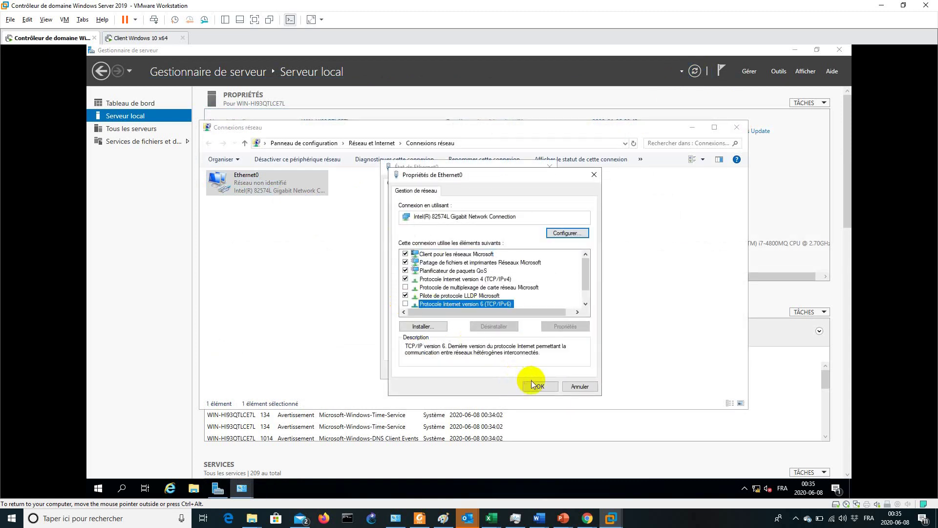
left_click(535, 386)
left_click(526, 371)
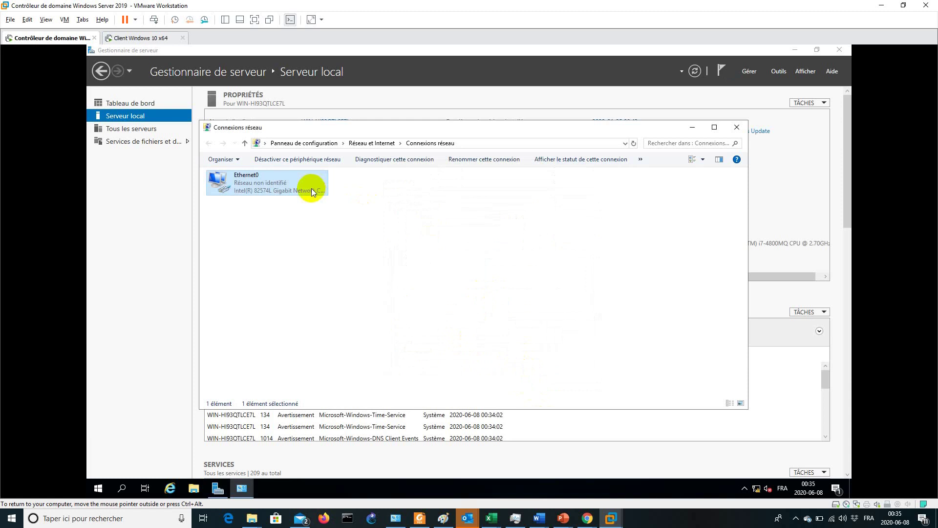
left_click(737, 128)
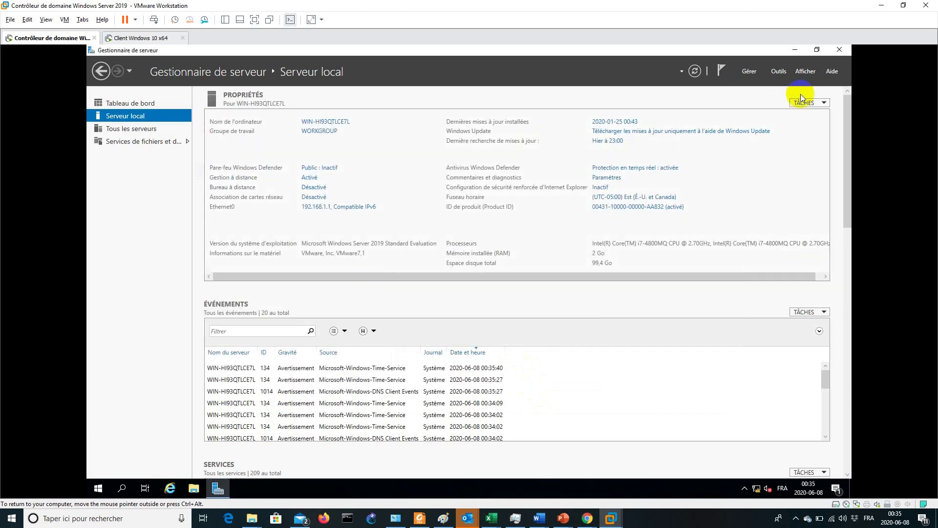
Refresh the Local Server page and open System Properties from the computer name
left_click(695, 71)
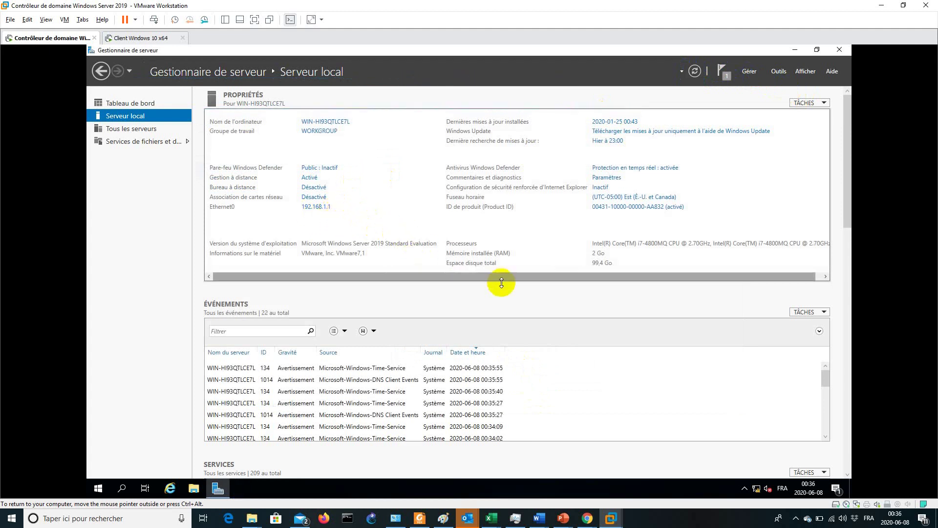
left_click_drag(491, 278, 394, 276)
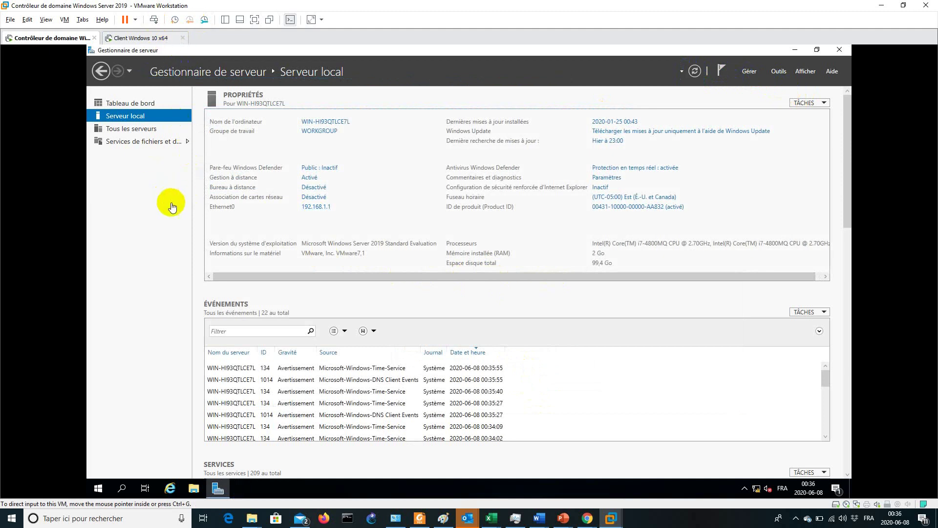
left_click(318, 124)
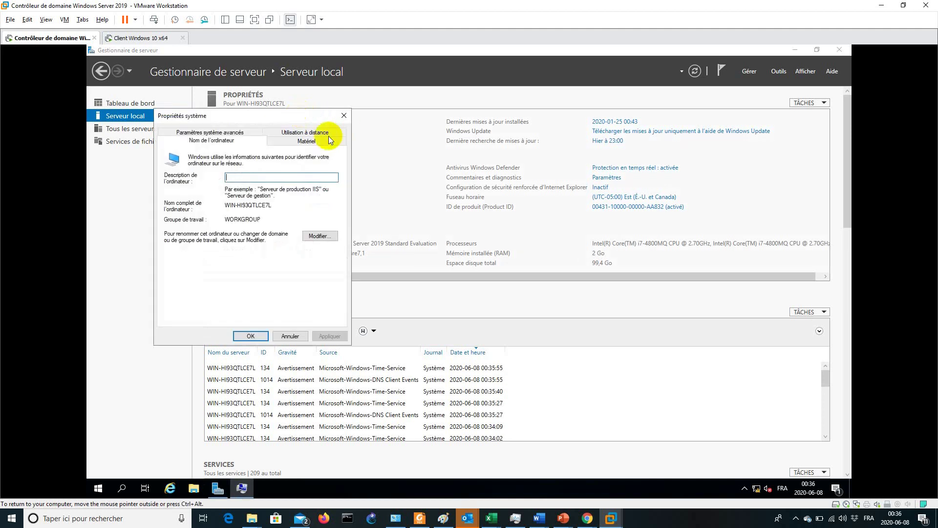
left_click_drag(272, 118, 438, 116)
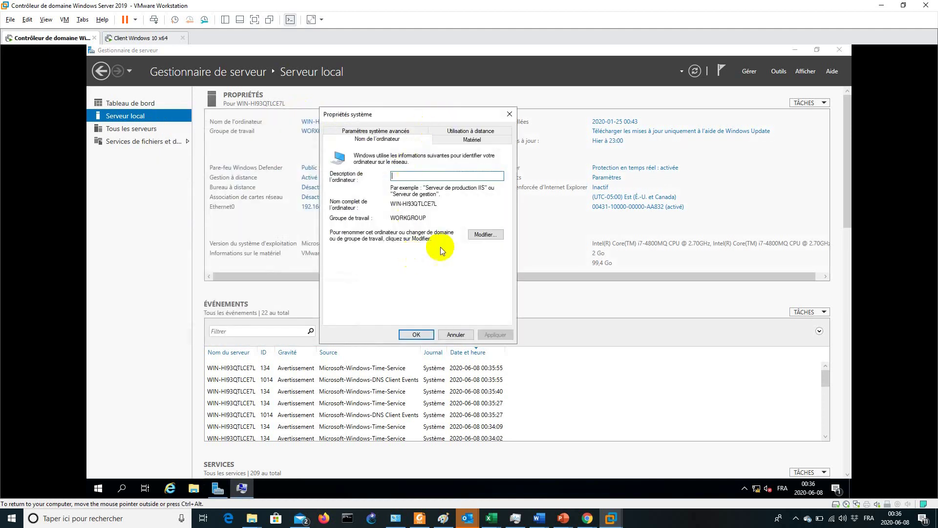
Rename the computer to CD1, restart the server now, and switch to the Windows 10 client
left_click(484, 234)
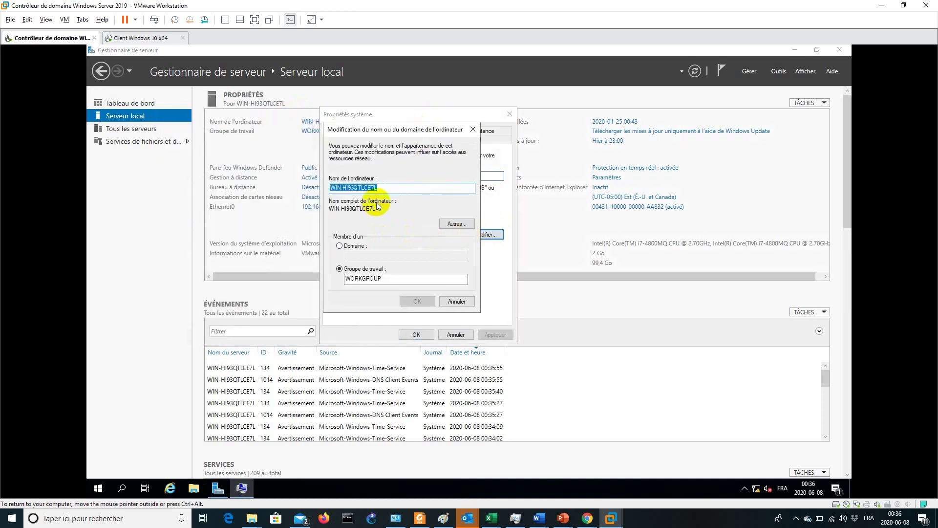
type("CD1")
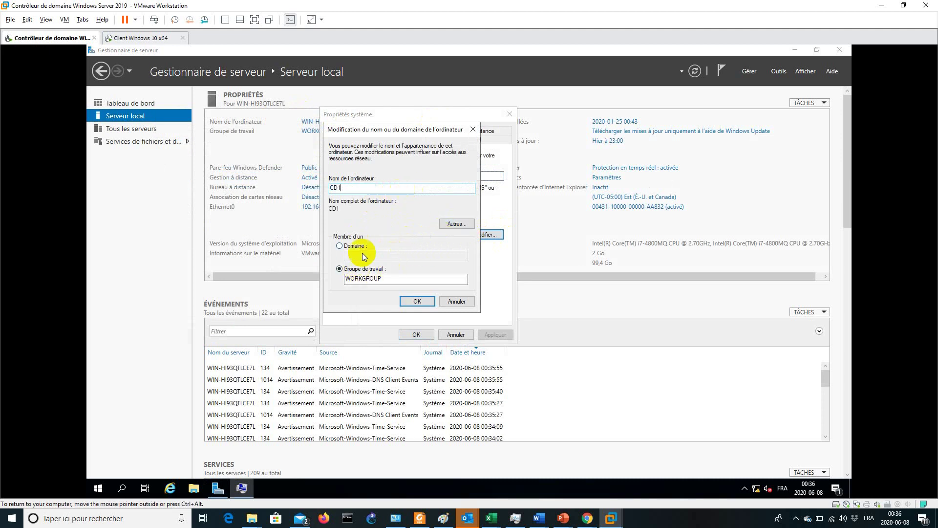
left_click(417, 302)
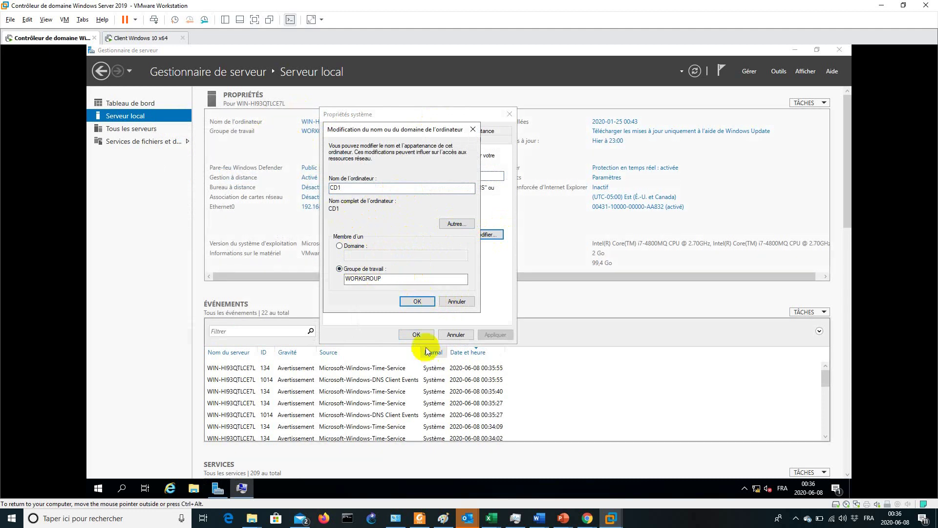
left_click(528, 279)
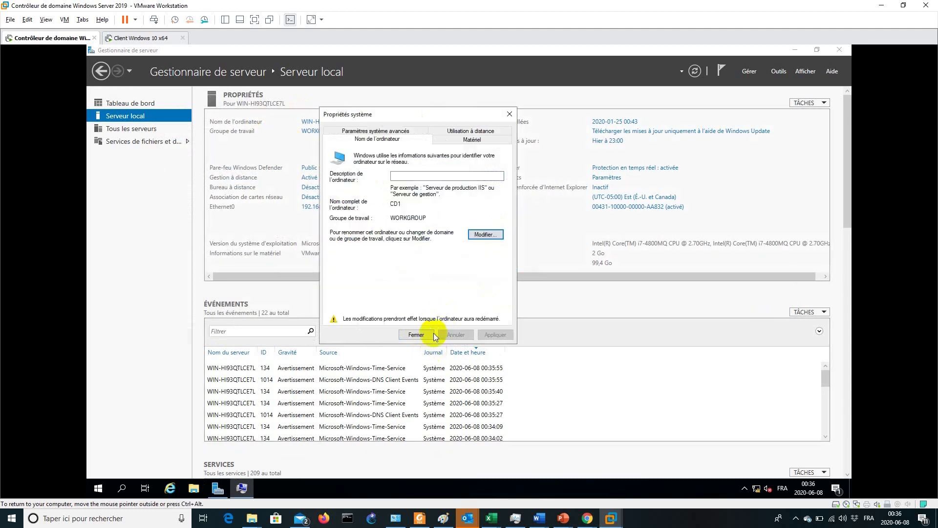
left_click(417, 335)
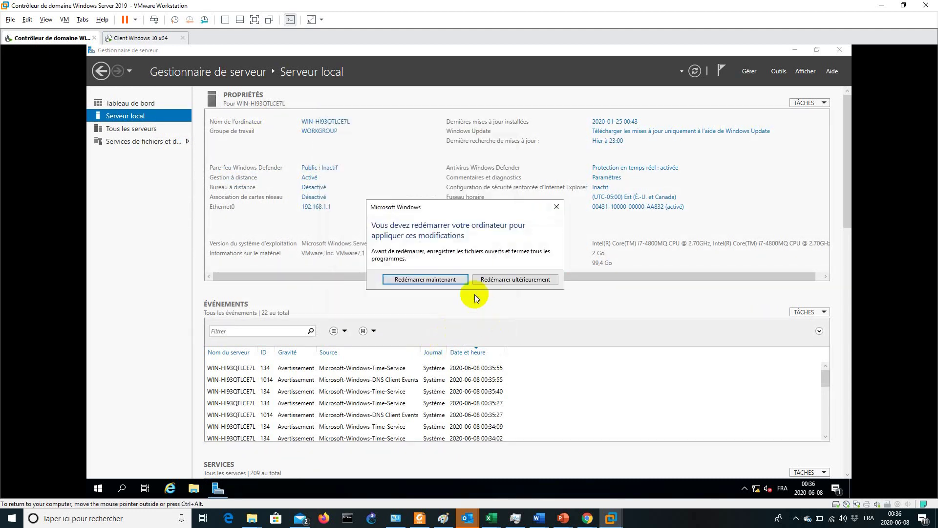
left_click(440, 283)
left_click(147, 39)
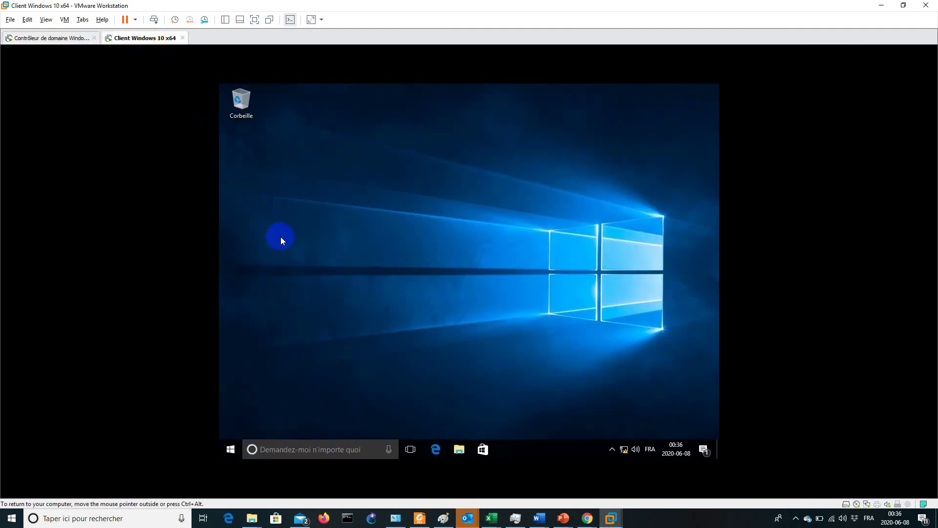
On the Windows 10 client, find Pare-feu Windows by searching 'pare' in Start
left_click(154, 18)
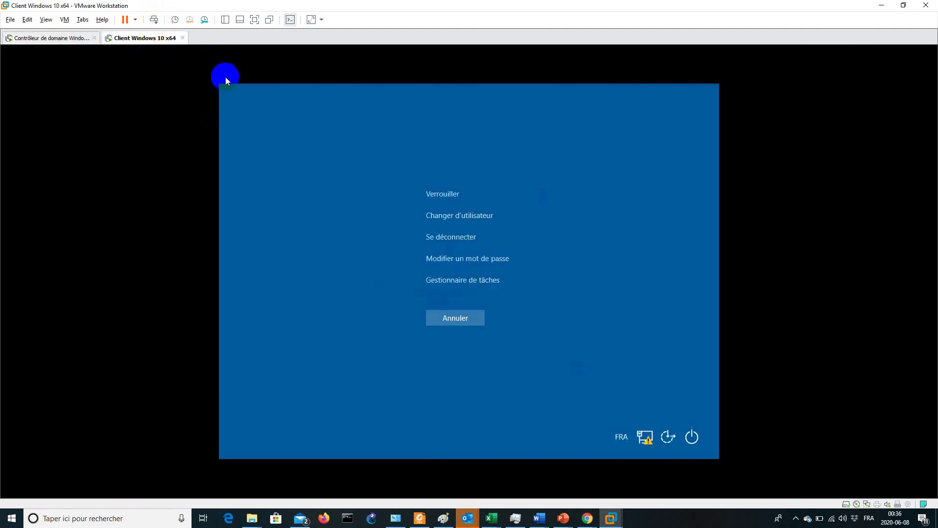
key("Escape")
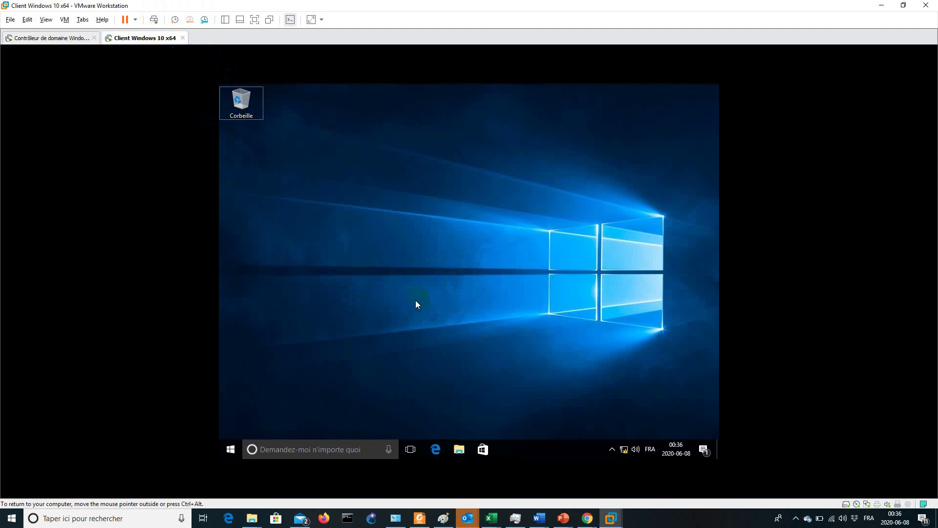
key("super+r")
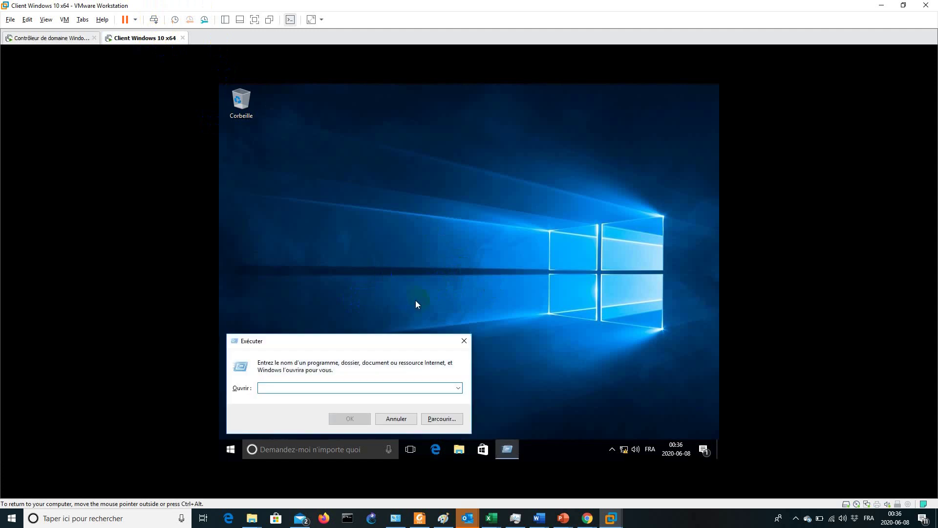
left_click(423, 283)
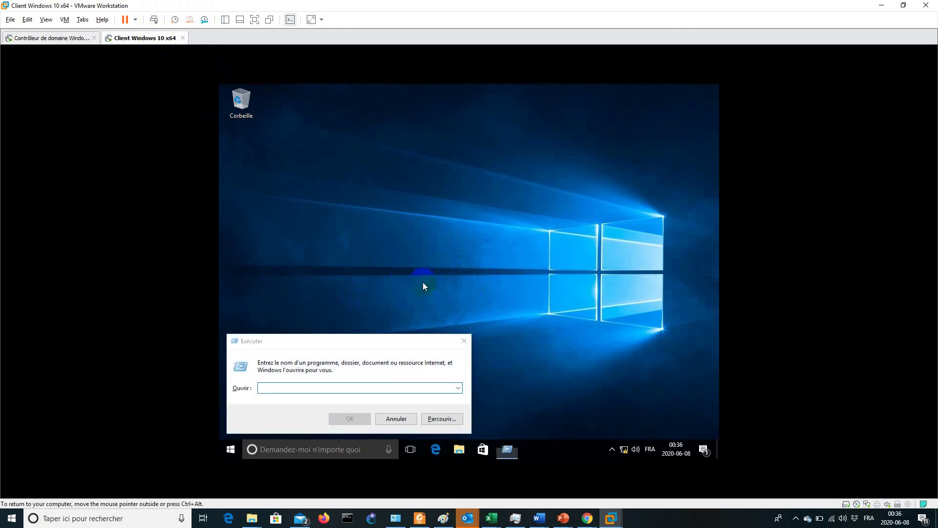
left_click(464, 341)
key("super")
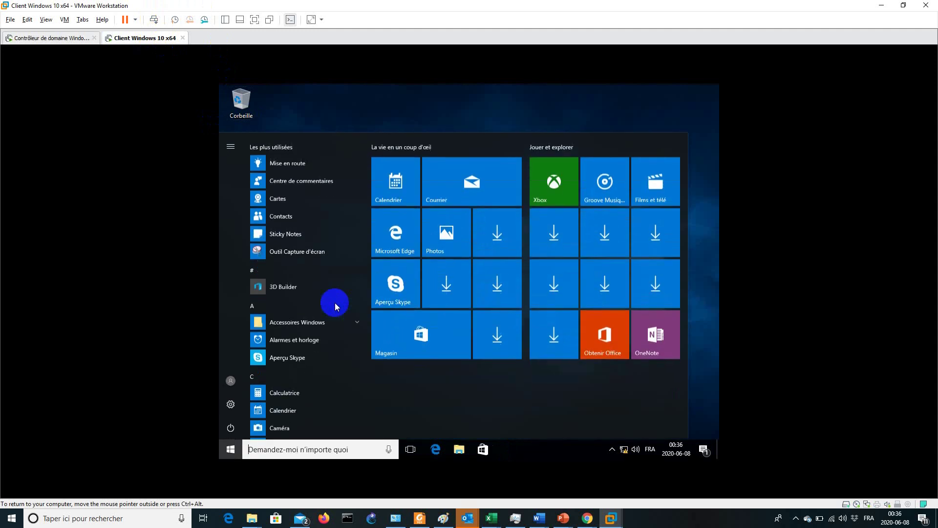
type("ex")
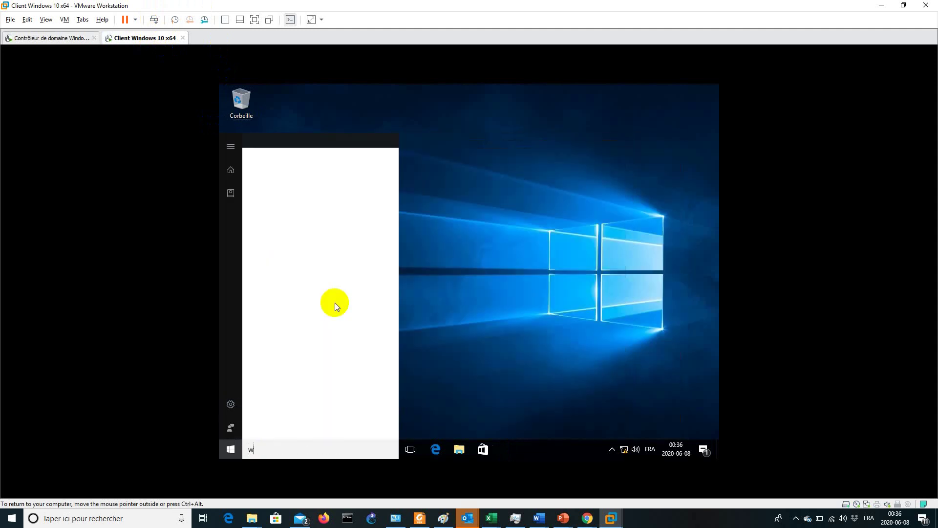
key("BackSpace")
key("BackSpace")
type("pare")
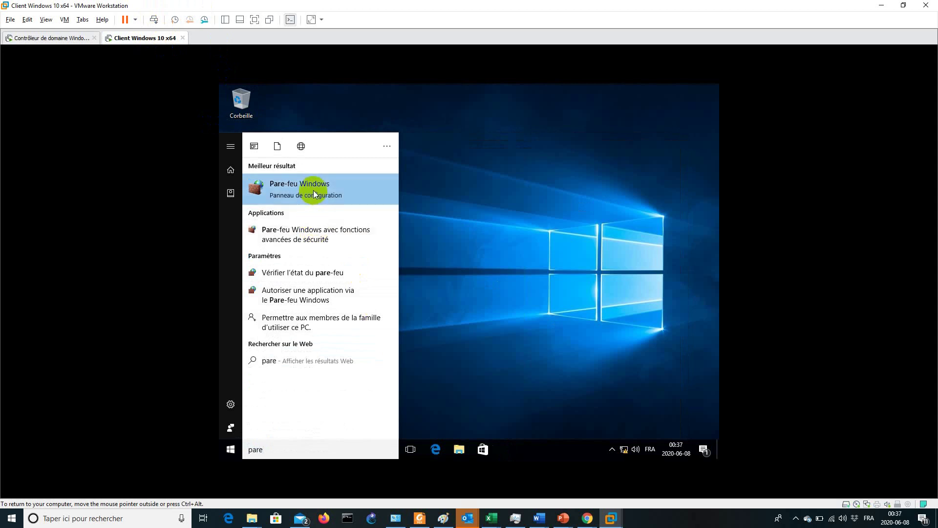
left_click(313, 192)
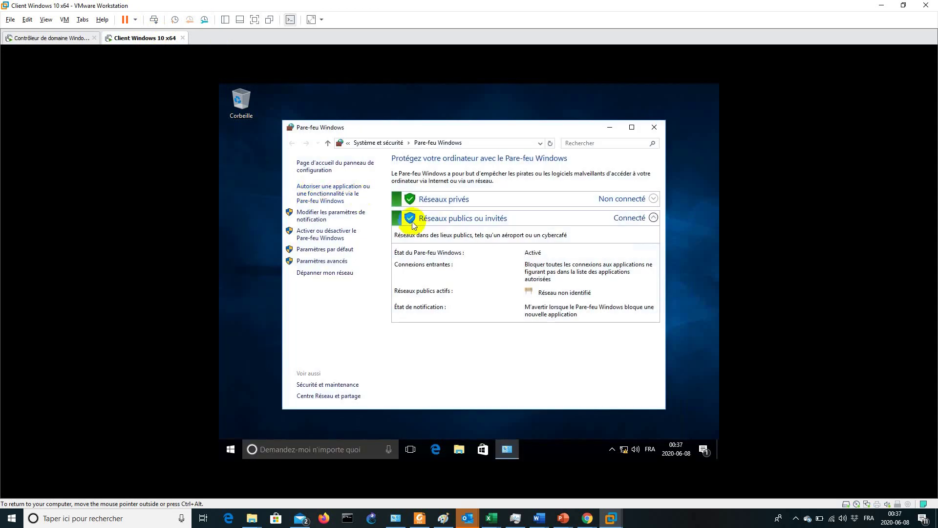
Turn off the firewall for private and public networks and close the window
left_click(328, 237)
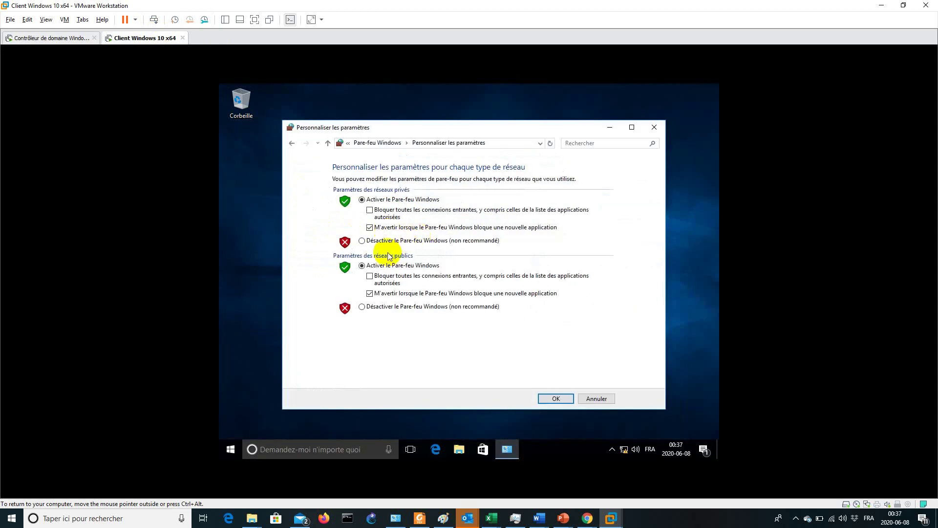
left_click(385, 240)
left_click(397, 307)
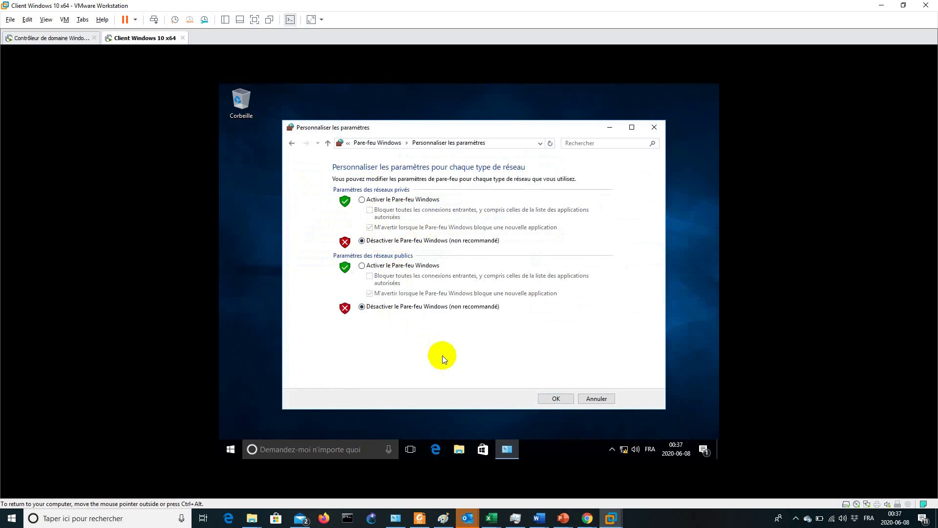
left_click(556, 399)
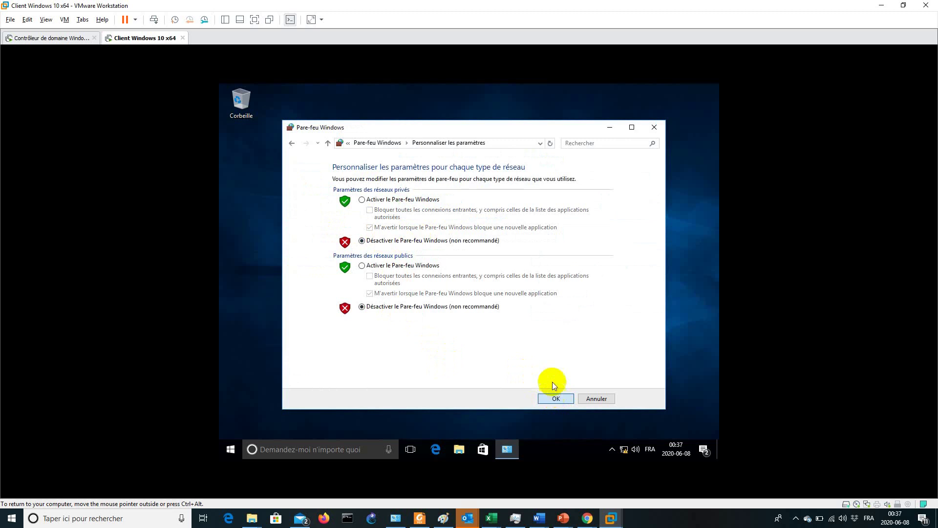
left_click(654, 127)
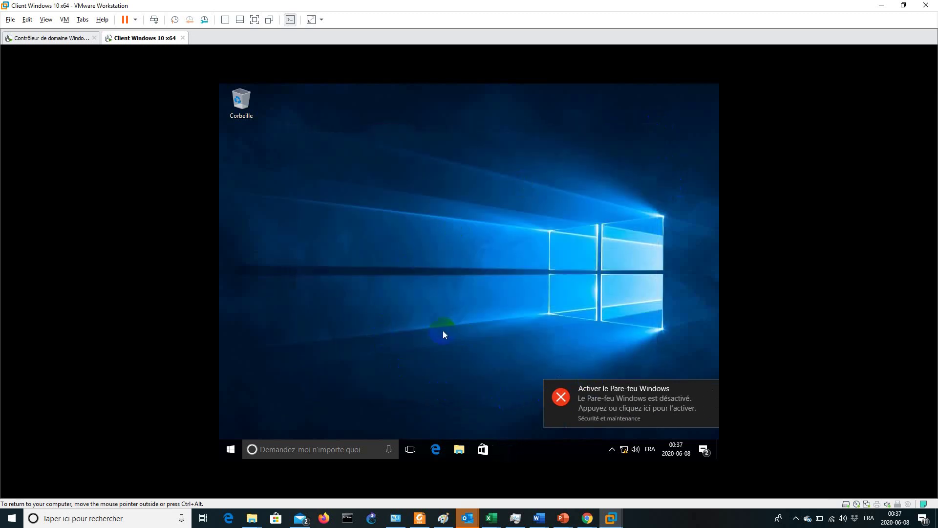
Open Network Connections from the Run prompt and review the Ethernet0 connection details
key("super+r")
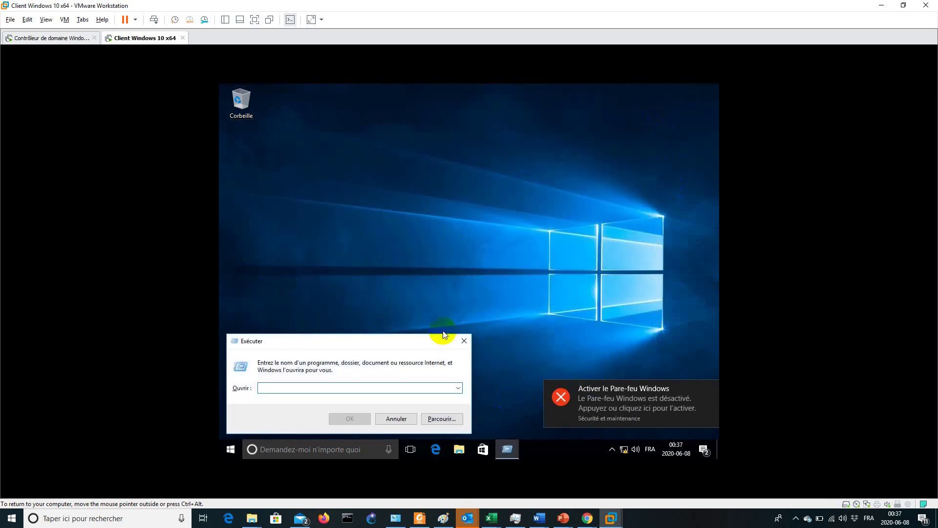
type("ncp")
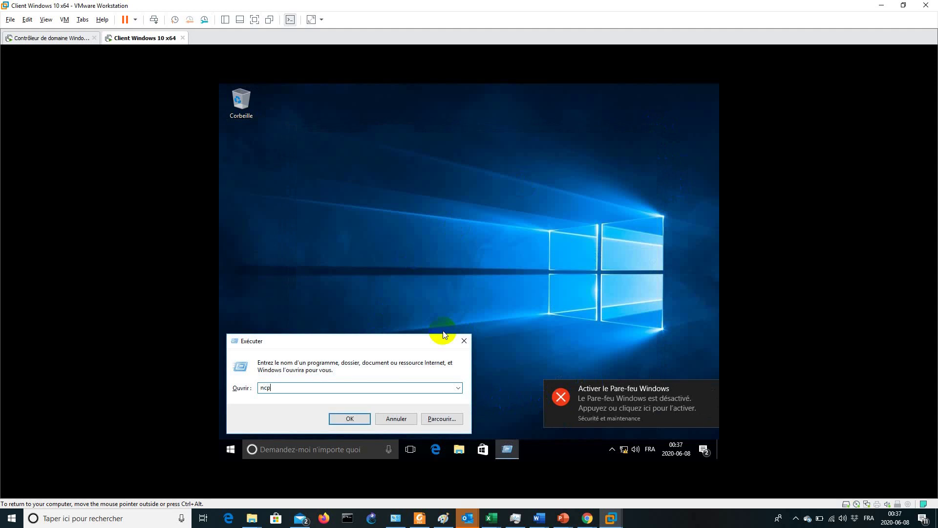
type("acpl")
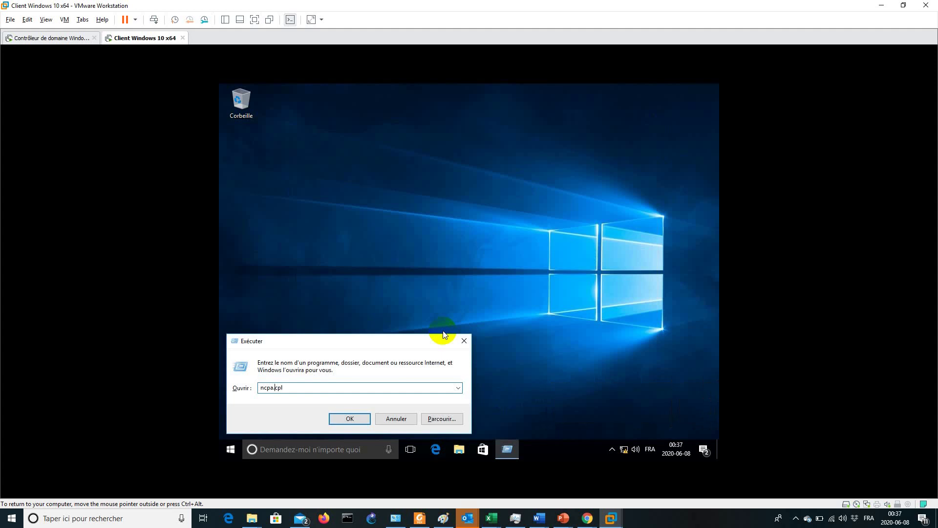
key("Return")
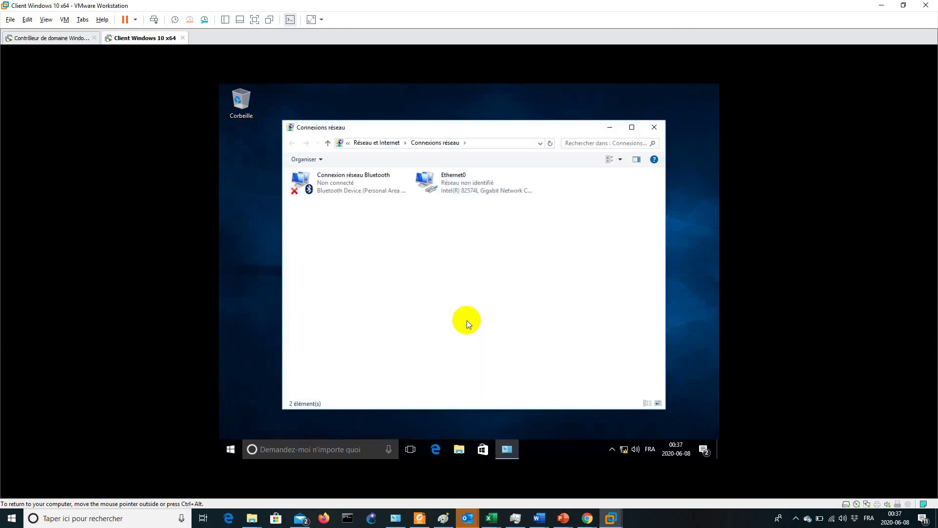
double_click(456, 185)
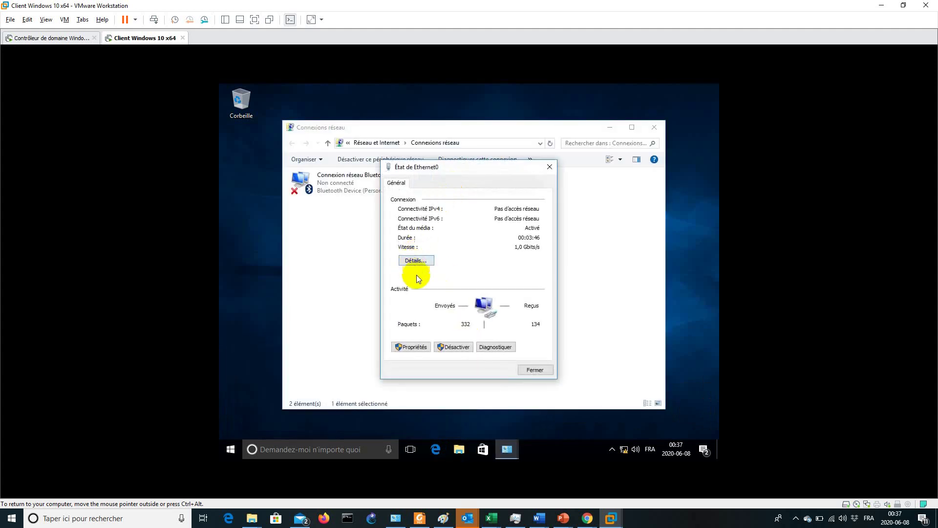
left_click(414, 263)
left_click(553, 184)
Uncheck IPv6 on Ethernet0, leave IPv4 automatic, and close Connexions réseau
left_click(417, 347)
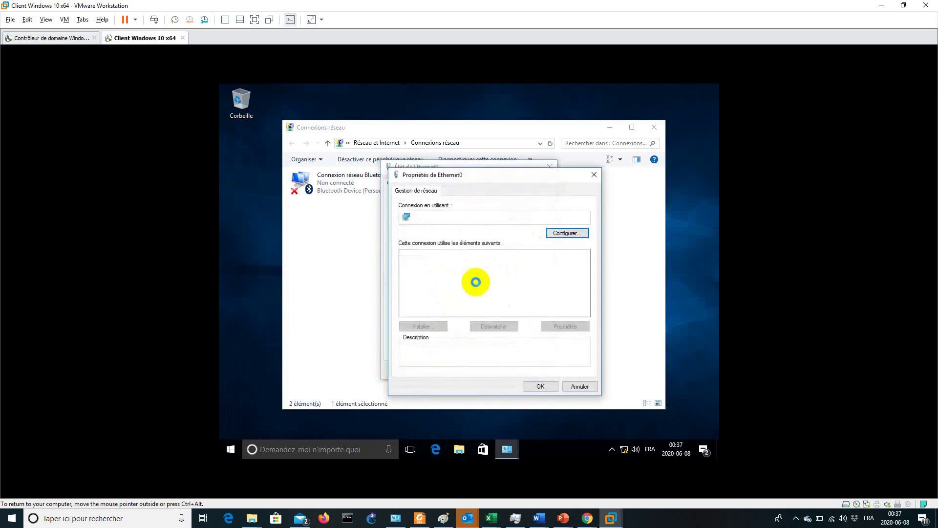
double_click(462, 279)
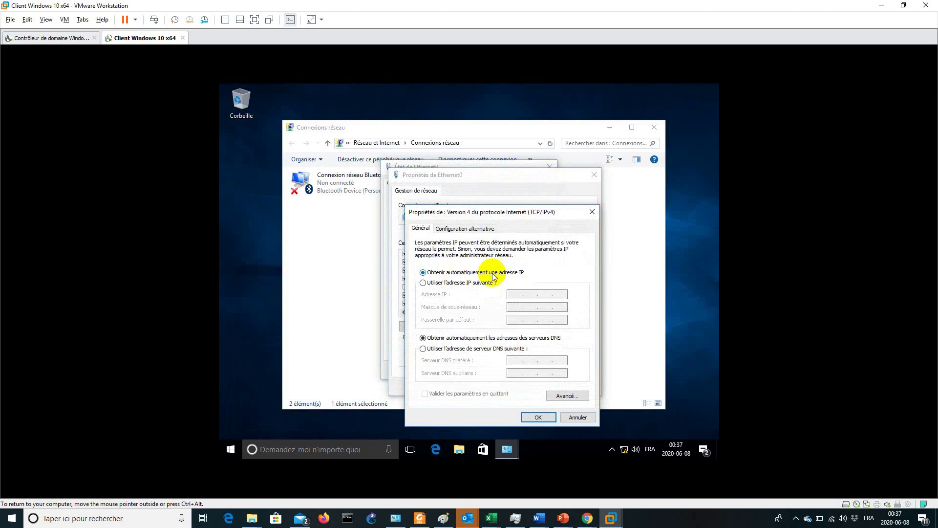
left_click(574, 417)
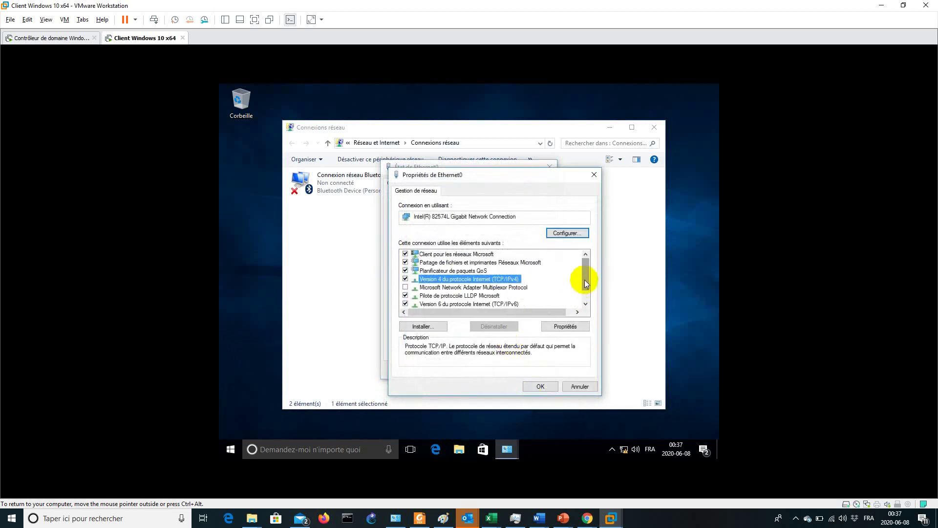
scroll(584, 279, "down", 1)
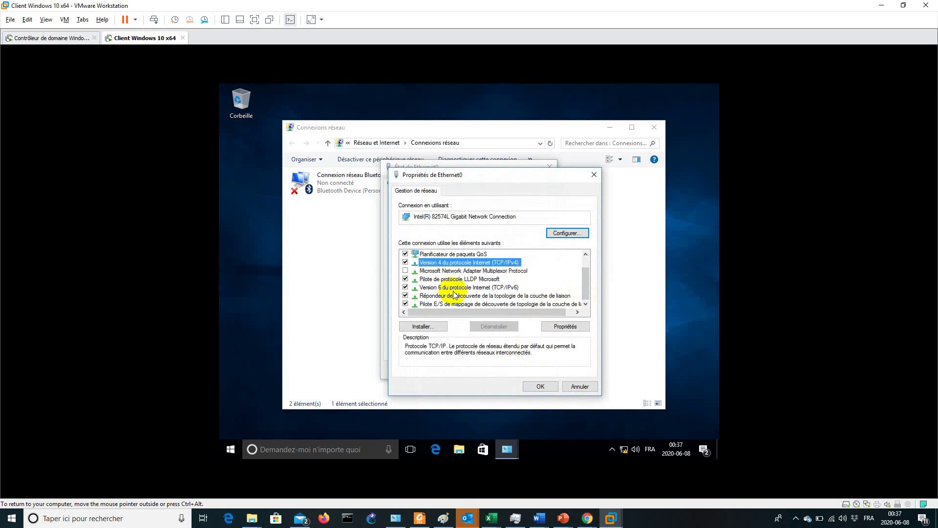
left_click(405, 287)
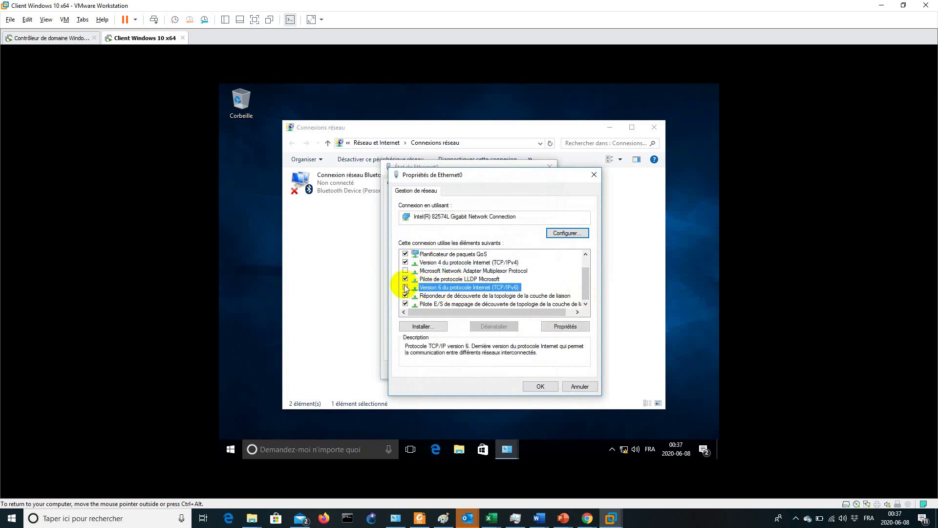
left_click(537, 386)
left_click(531, 370)
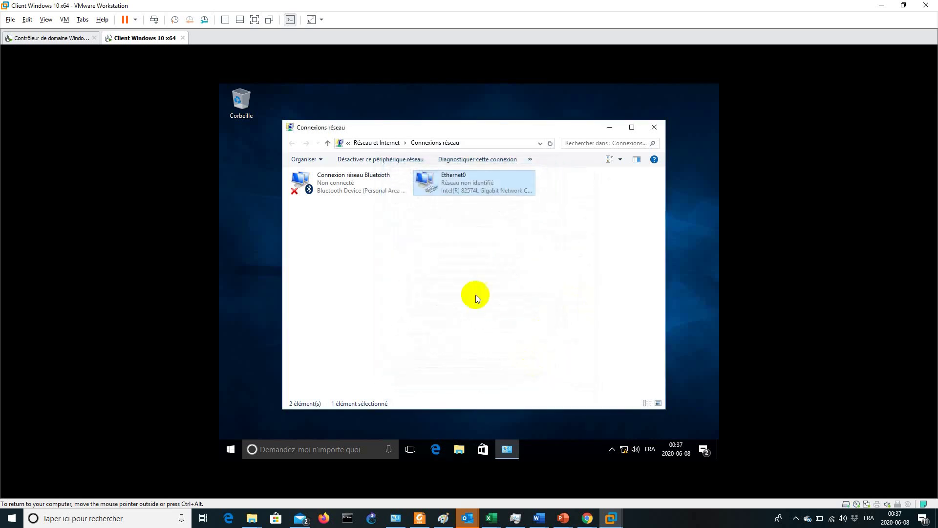
left_click(654, 127)
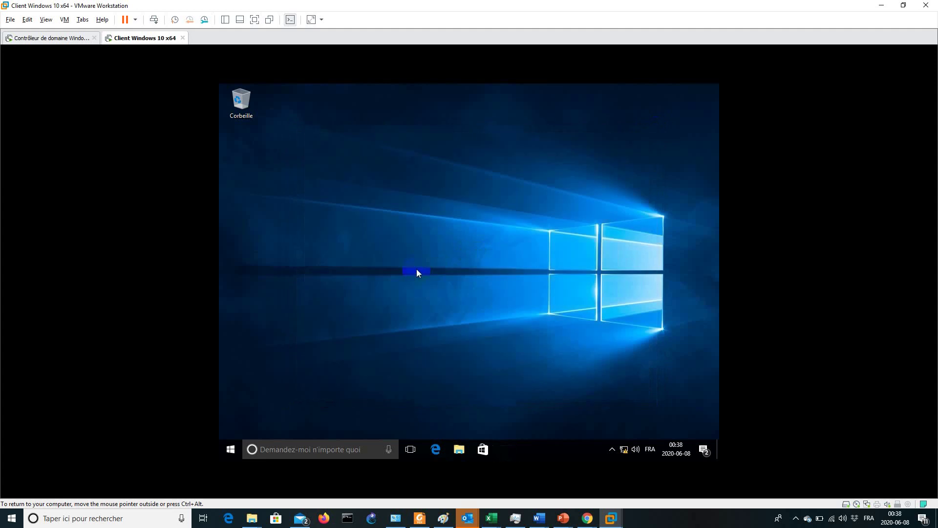
Open the system properties of Ce PC and its computer name settings
key("super")
type("pc")
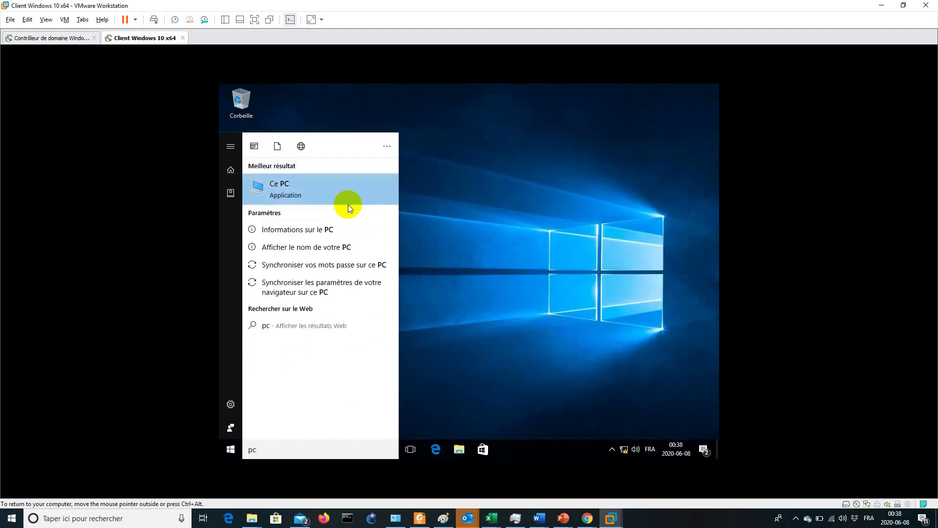
right_click(323, 195)
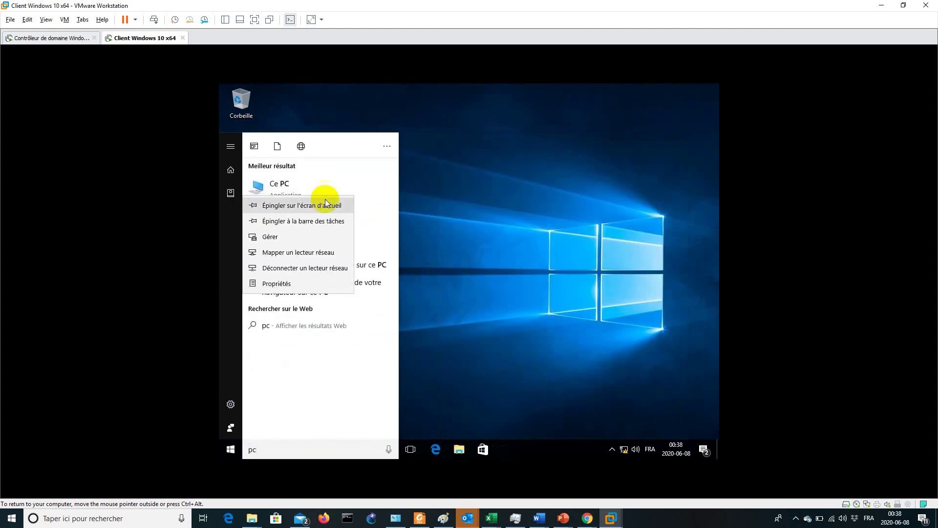
left_click(320, 280)
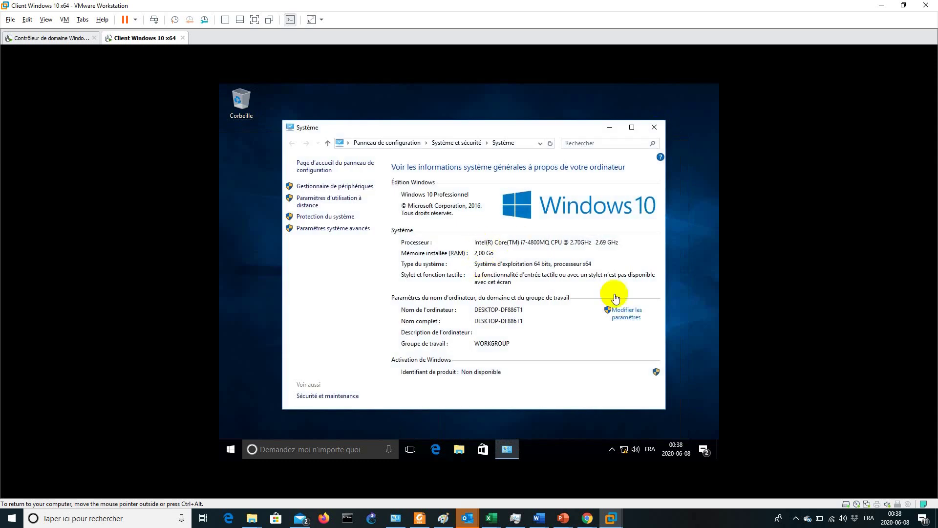
left_click(626, 314)
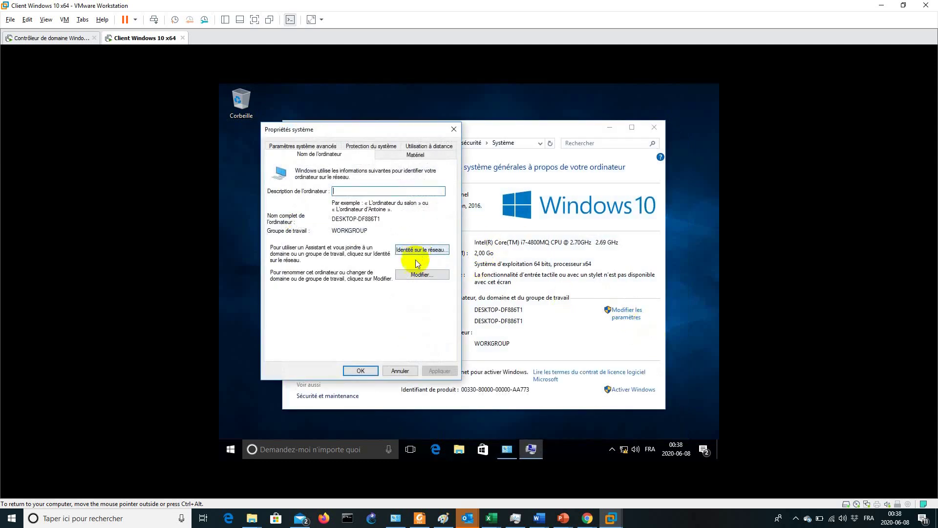
Rename the computer to Win10 and restart the client VM now
left_click(417, 274)
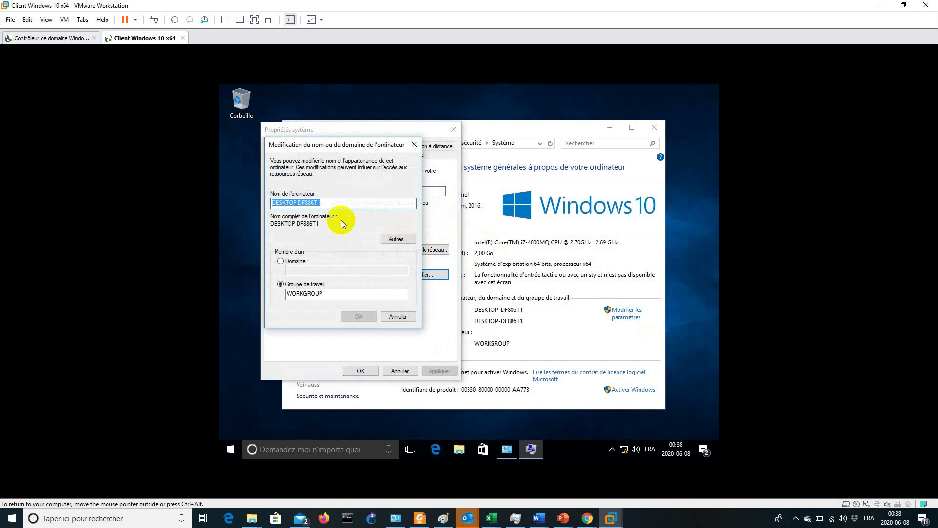
type("Win10")
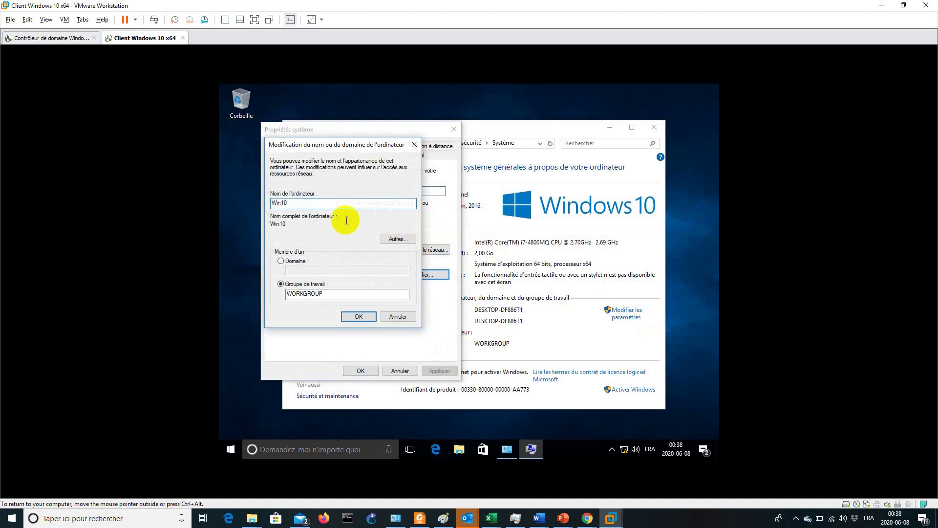
left_click(357, 317)
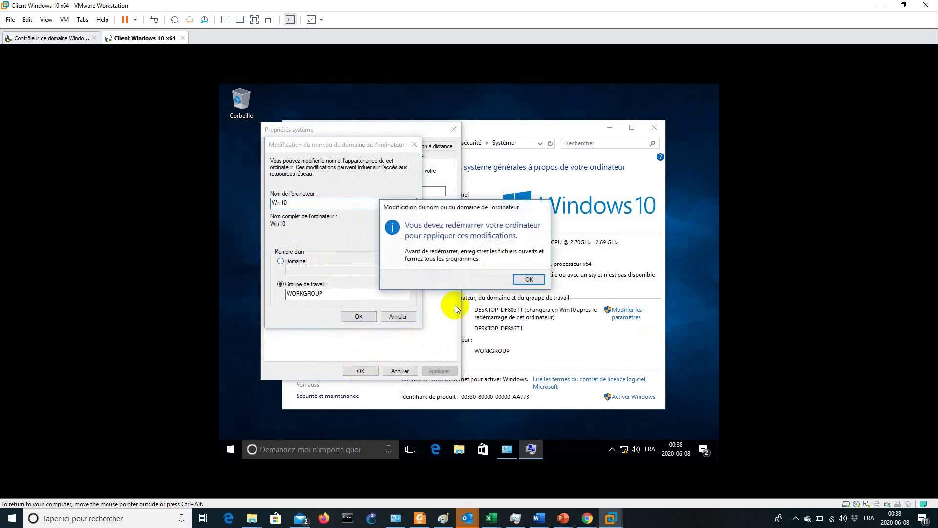
left_click(531, 277)
left_click(360, 370)
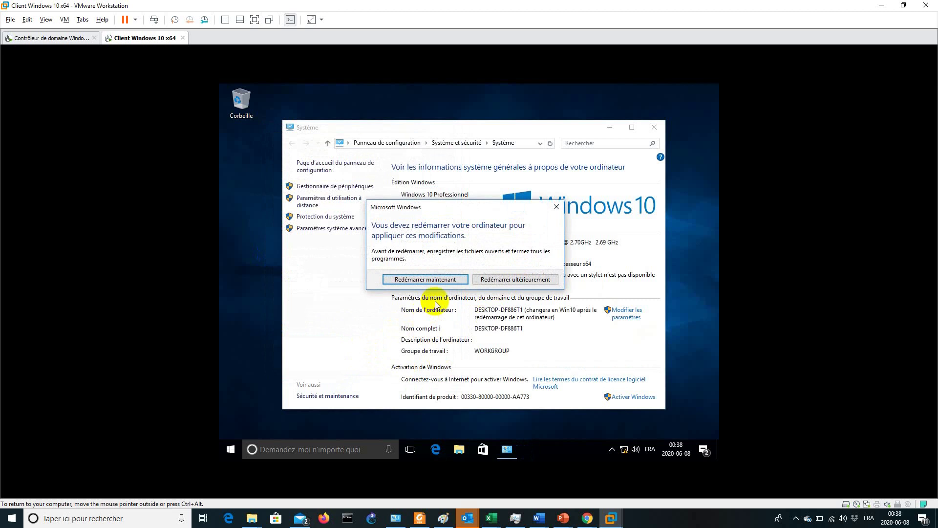
left_click(433, 274)
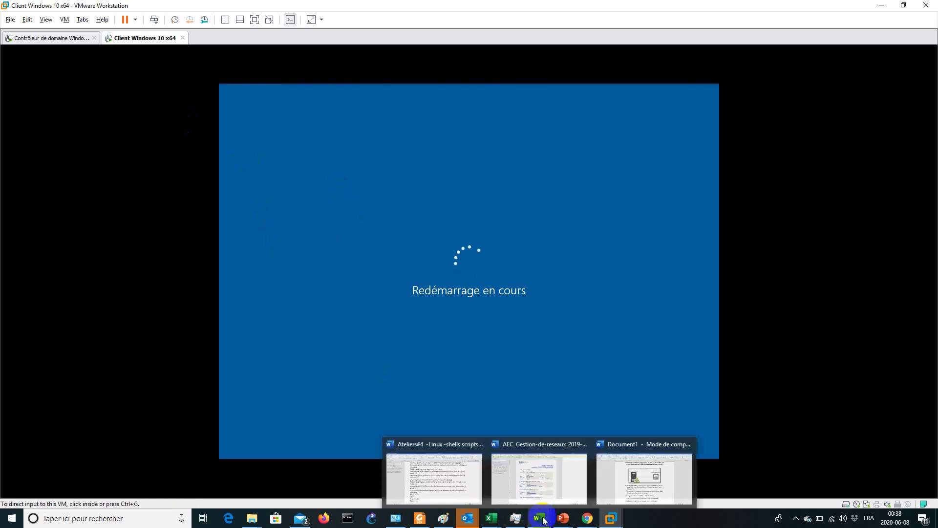
left_click(381, 316)
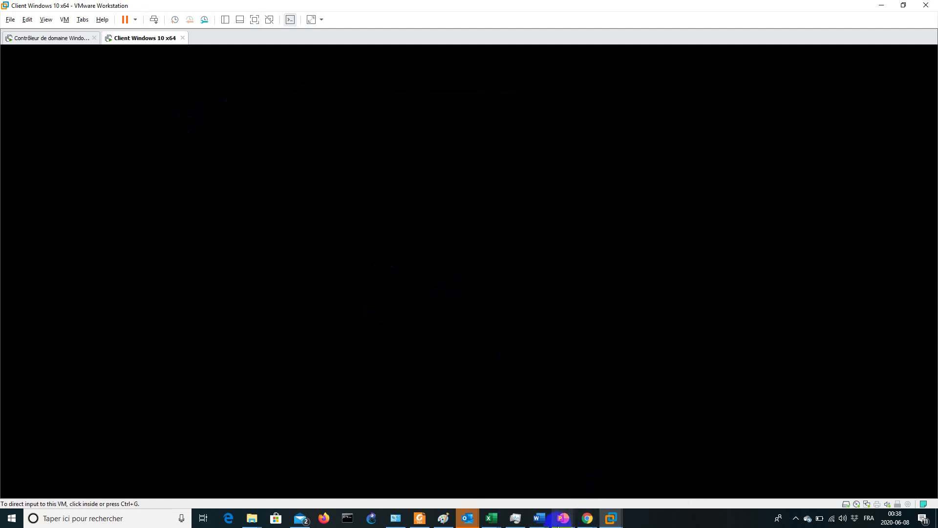
left_click(542, 520)
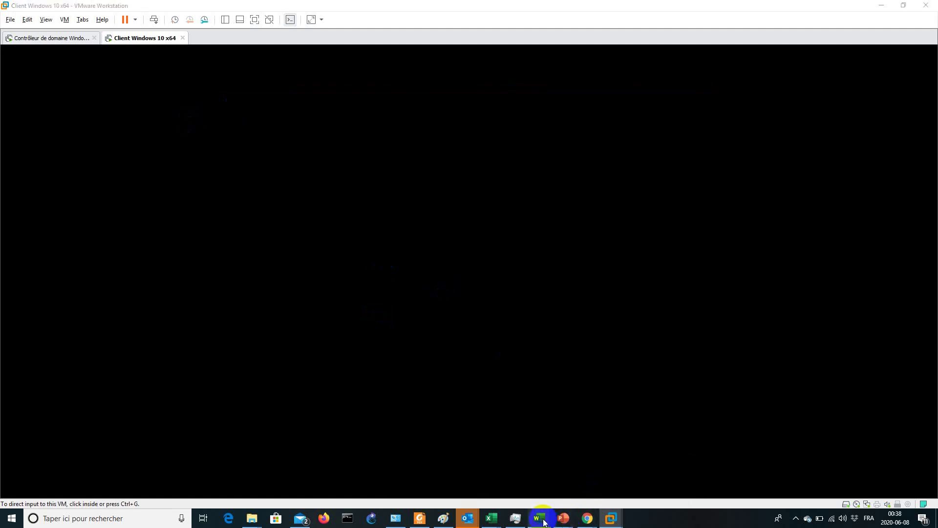
left_click(610, 470)
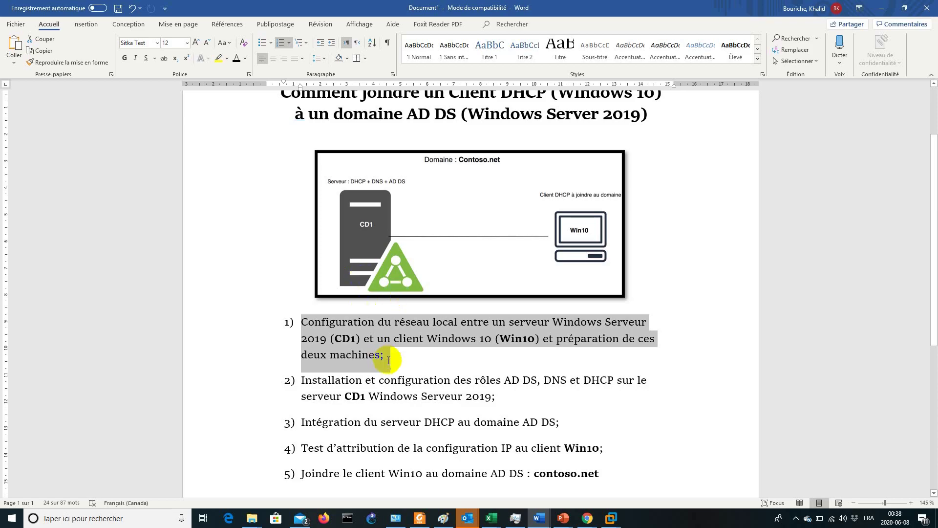
left_click(388, 360)
left_click(313, 325)
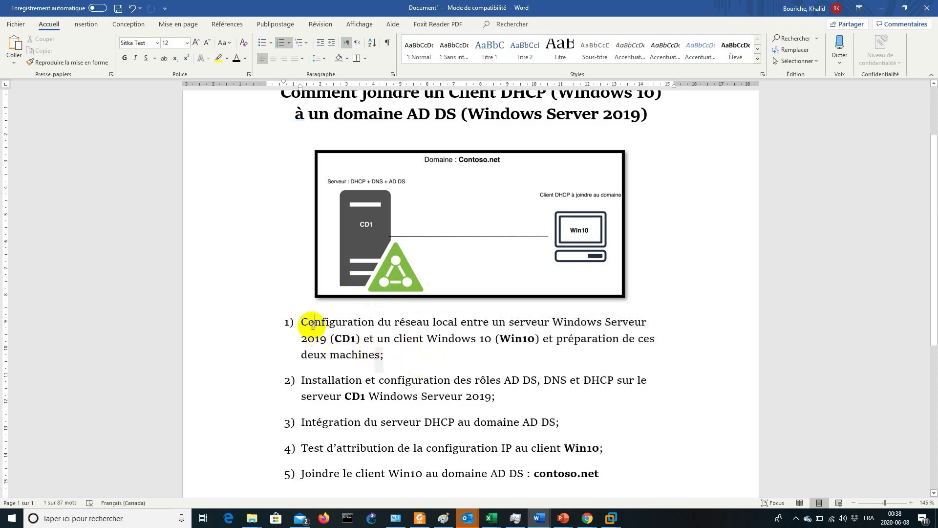
left_click_drag(309, 325, 528, 391)
left_click(329, 380)
left_click(593, 394)
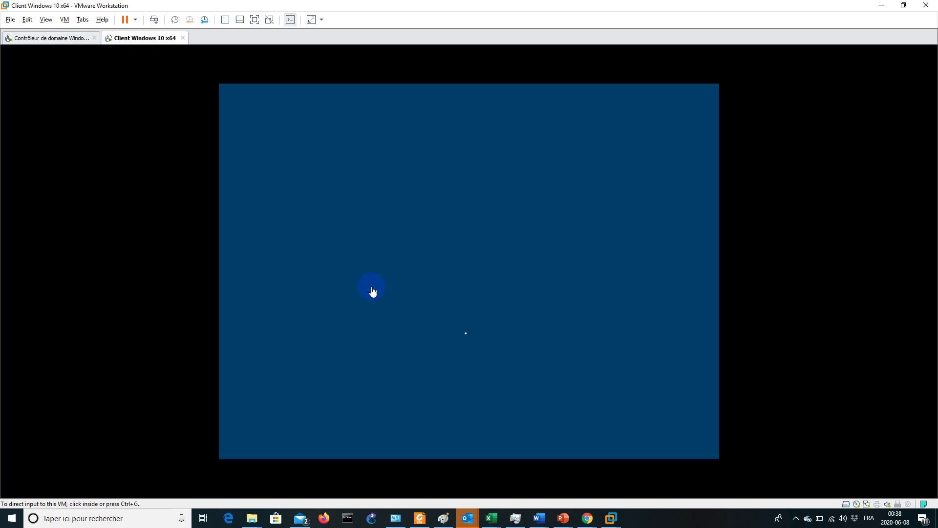
Sign in to the Contrôleur de domaine VM as Administrateur, dismiss notices, and show Serveur local
left_click(66, 38)
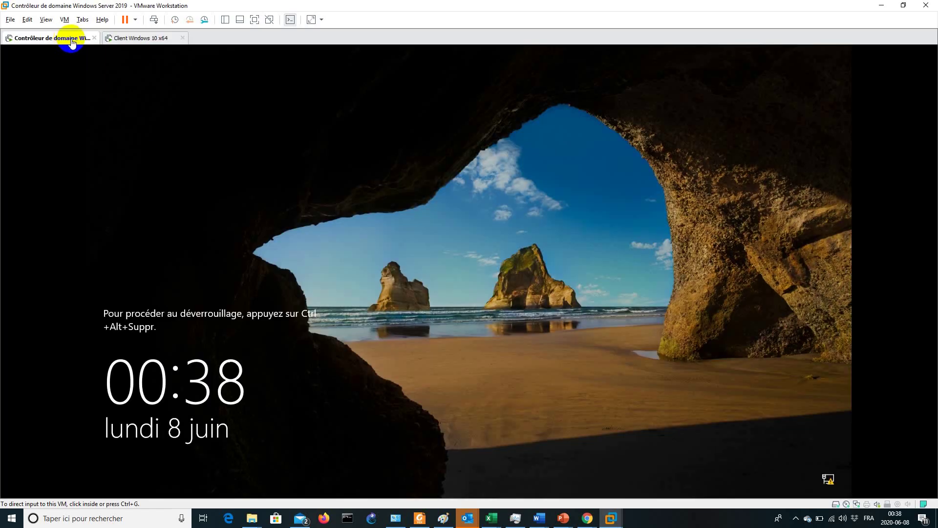
left_click(154, 20)
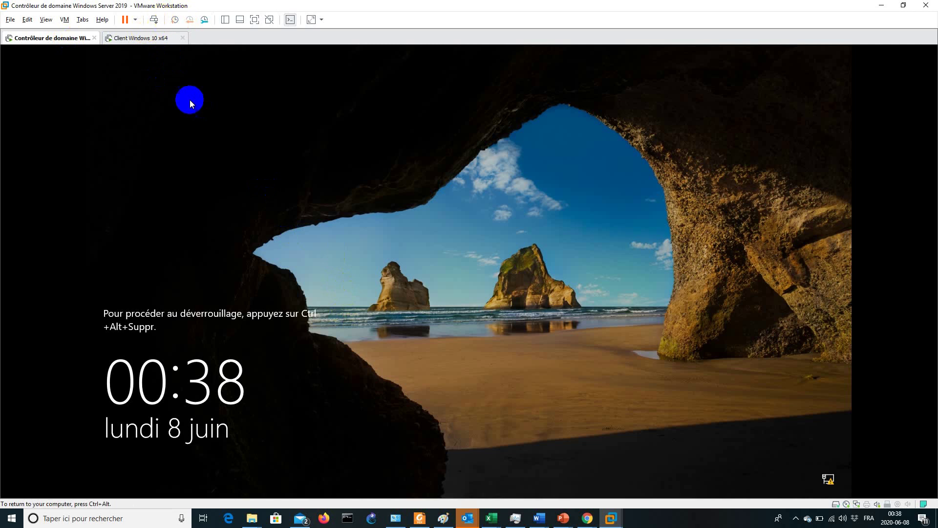
type("P")
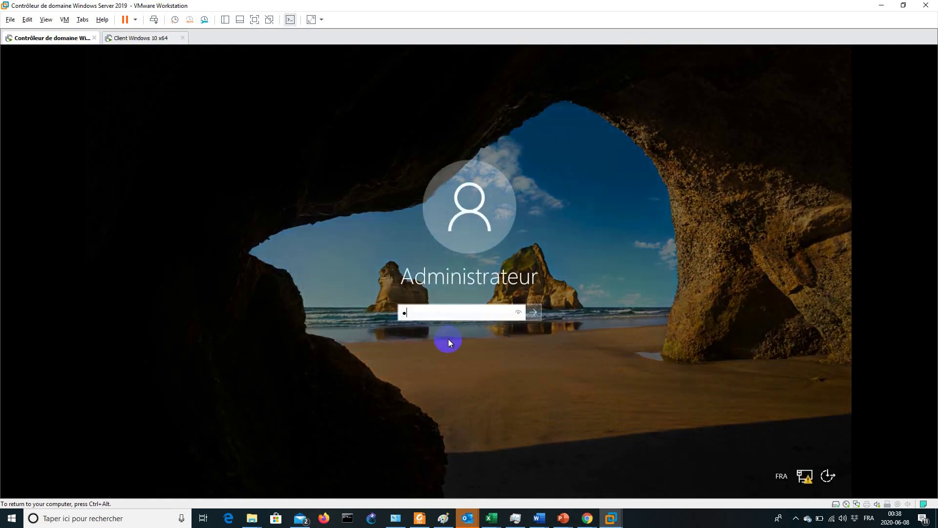
type("ass")
key("Return")
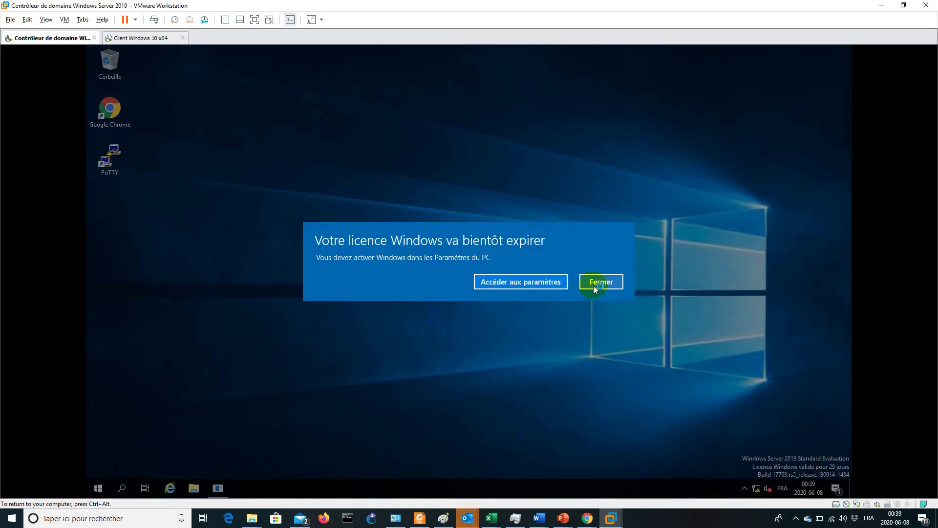
left_click(596, 283)
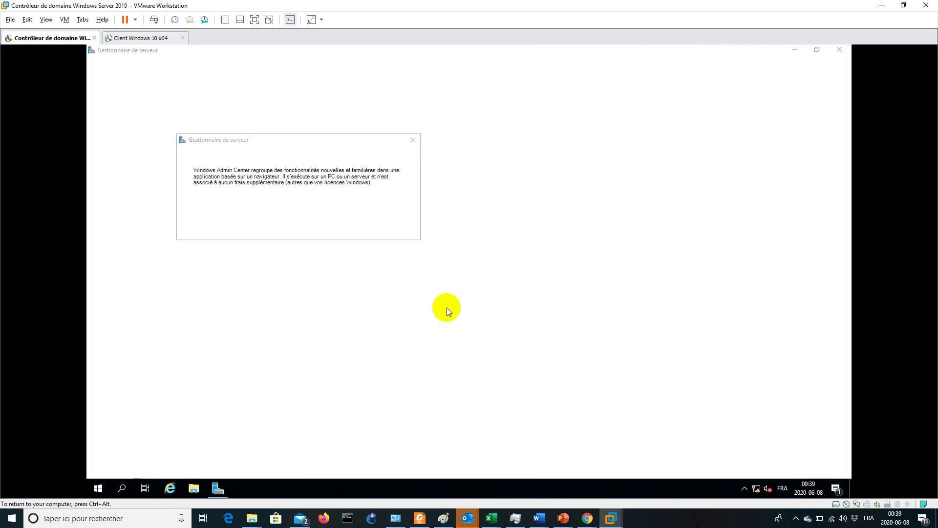
left_click(414, 133)
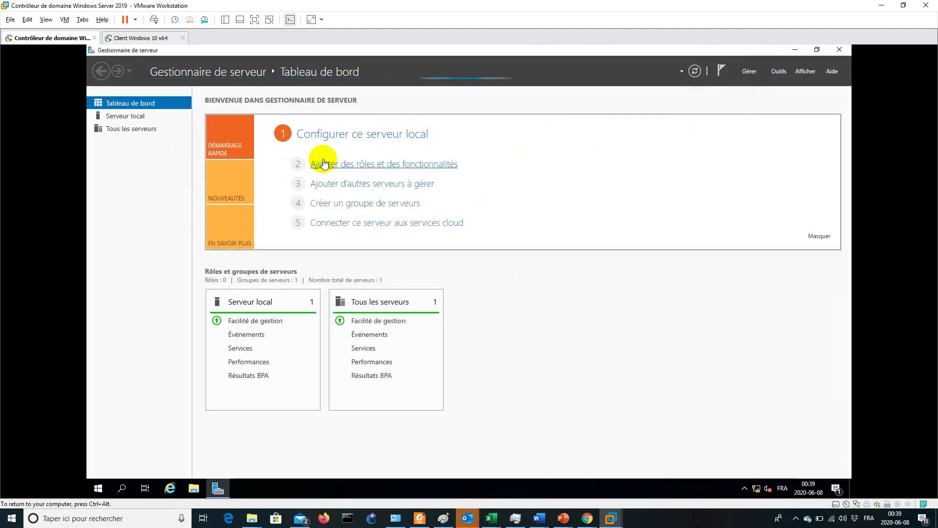
left_click(141, 117)
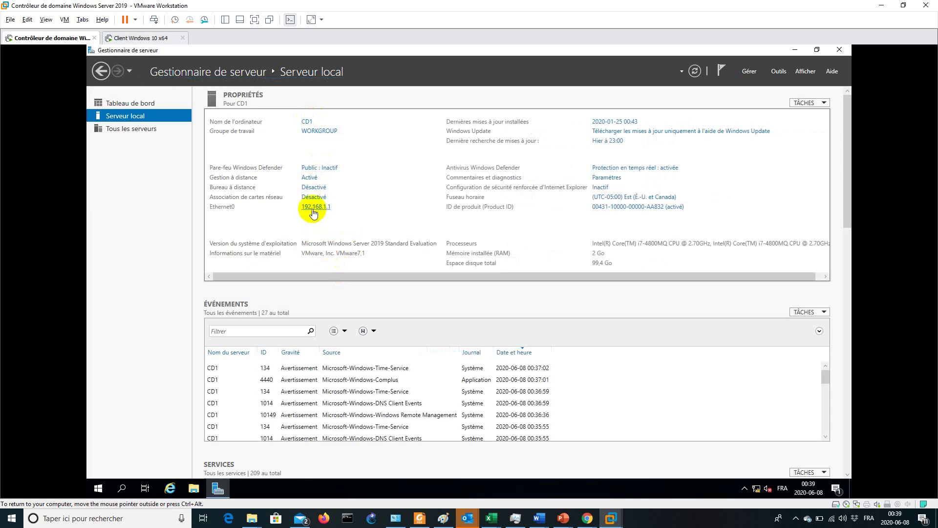
Start the Add Roles wizard on CD1 and select AD DS, DNS Server and DHCP Server roles
left_click(130, 106)
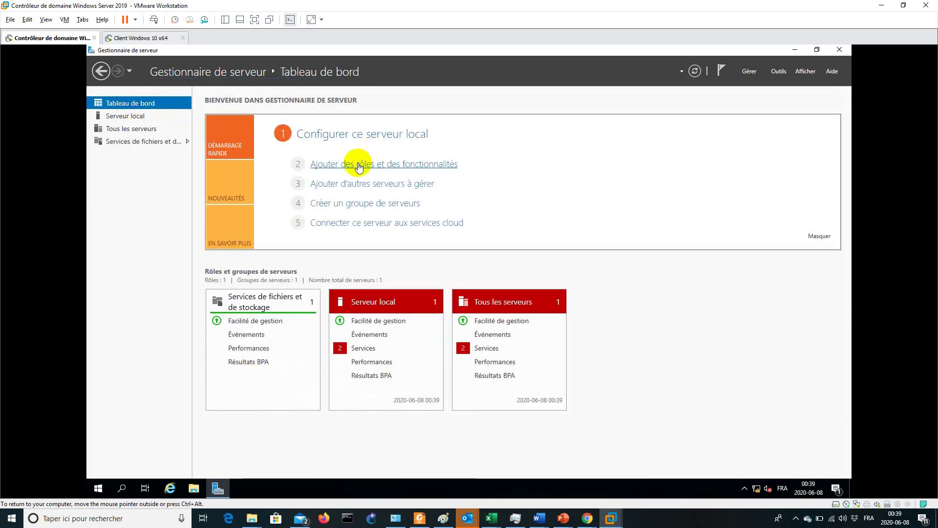
left_click(383, 163)
left_click(364, 321)
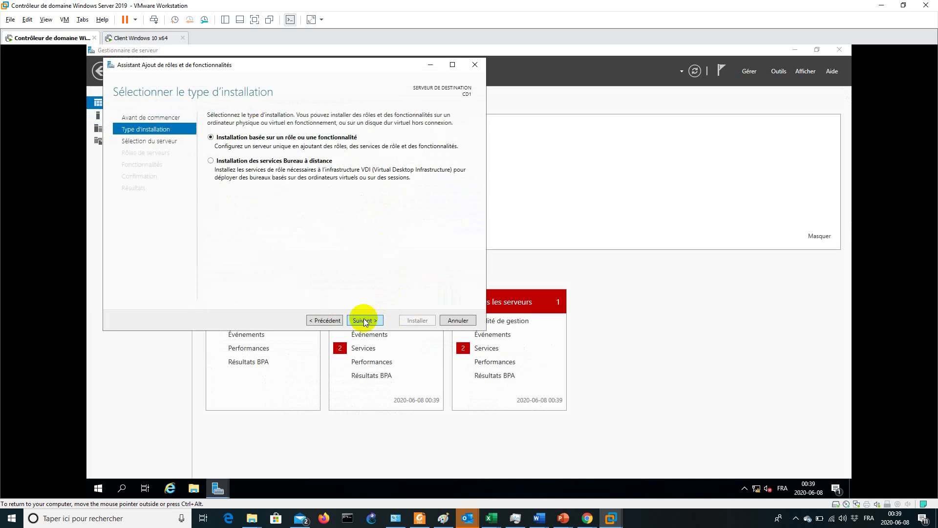
left_click(362, 320)
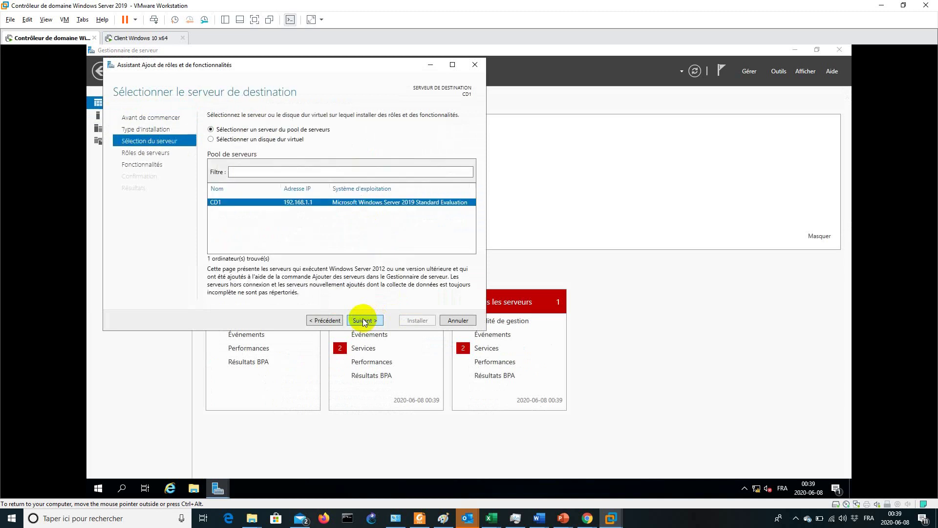
left_click(359, 320)
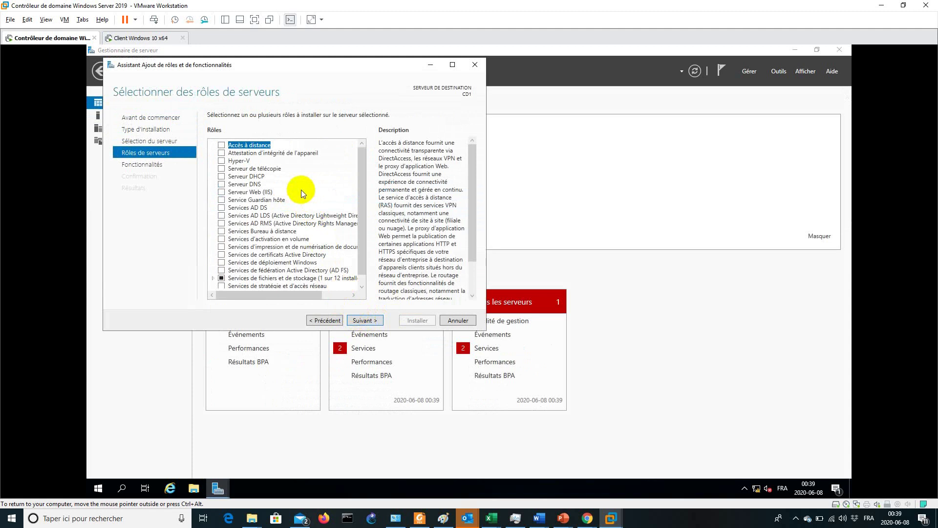
left_click(221, 209)
left_click(303, 277)
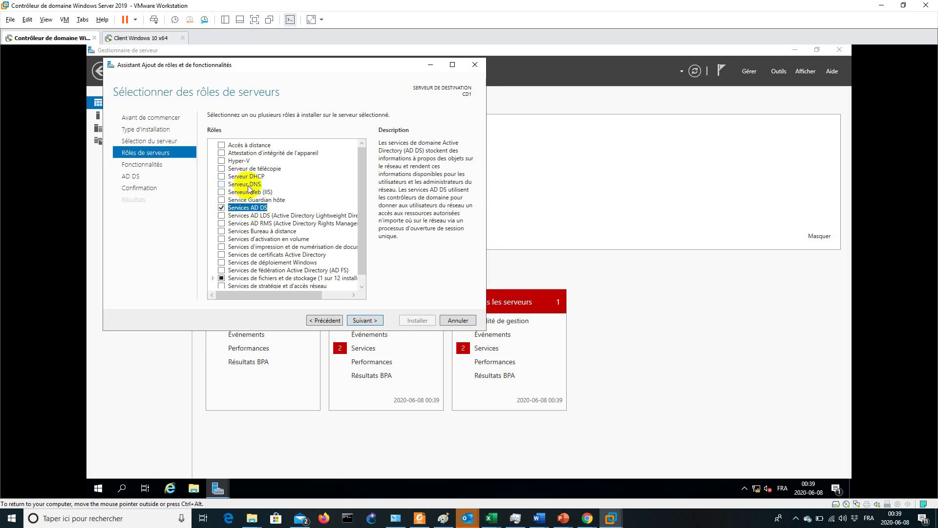
left_click(221, 186)
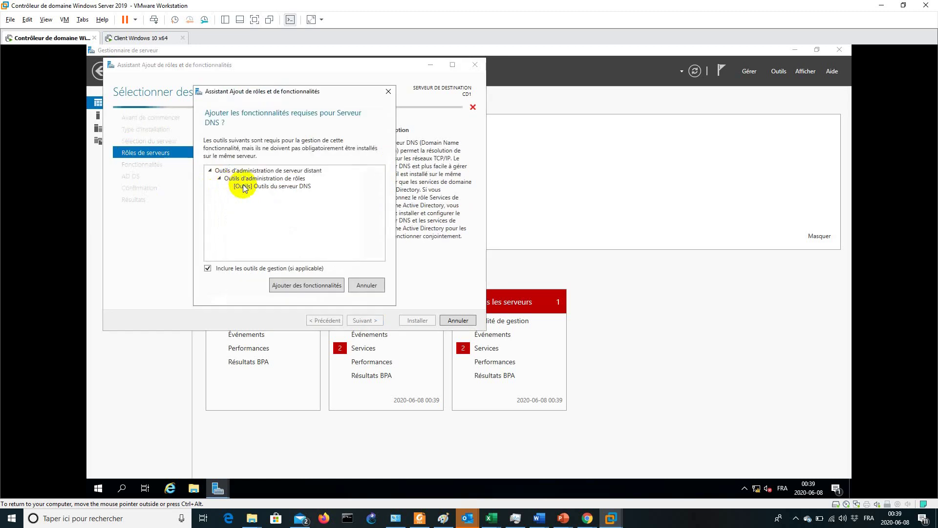
left_click(281, 283)
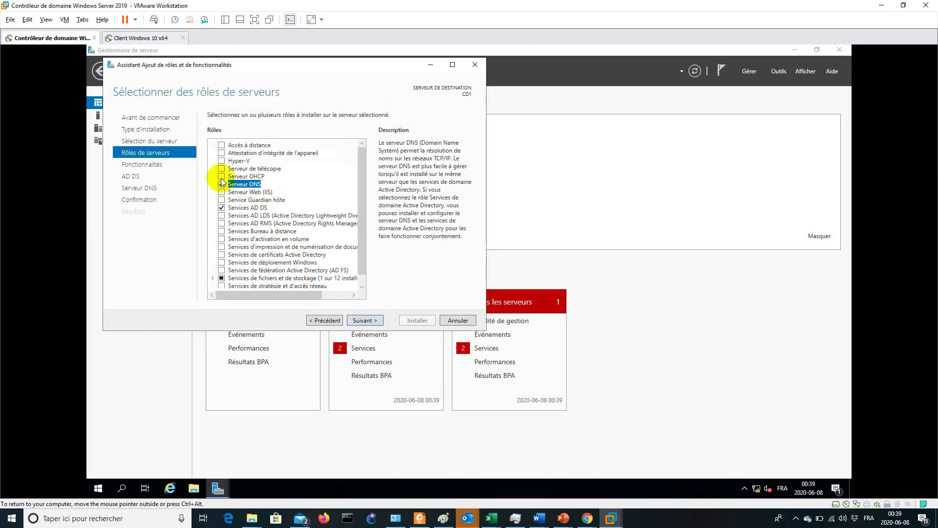
left_click(221, 176)
left_click(308, 282)
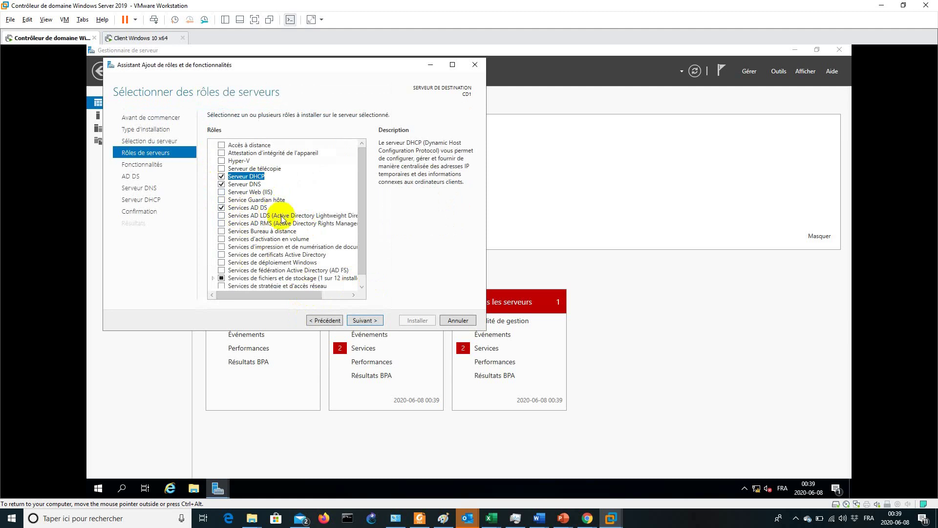
Continue through the wizard pages, allow automatic restart, and start the installation
left_click(365, 320)
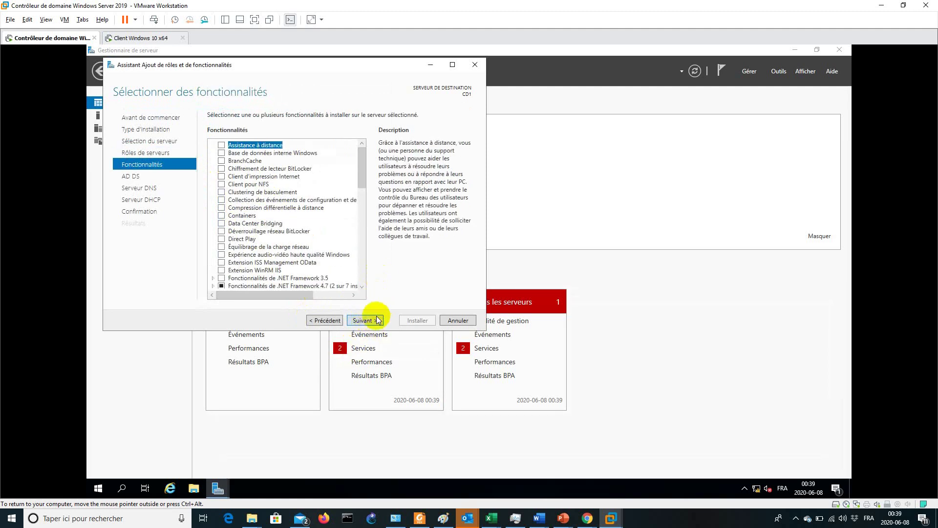
left_click(375, 321)
left_click(371, 320)
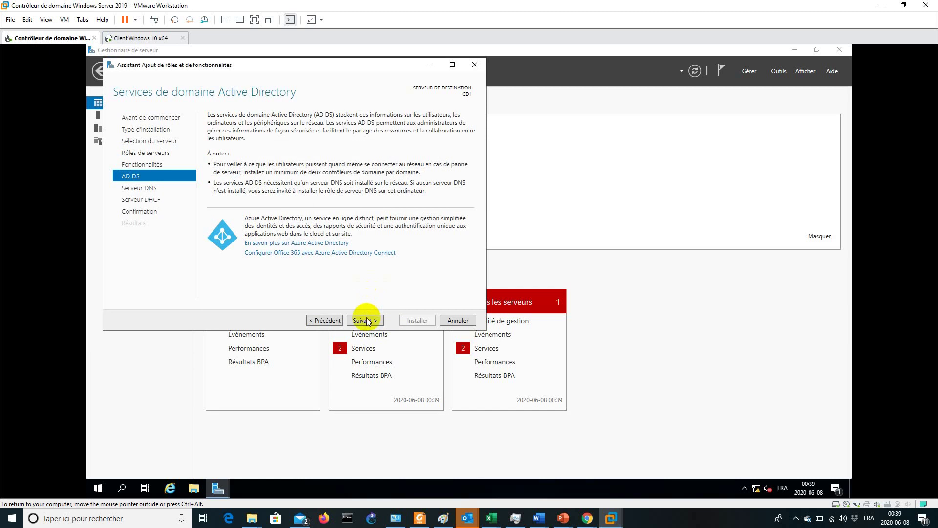
left_click(376, 321)
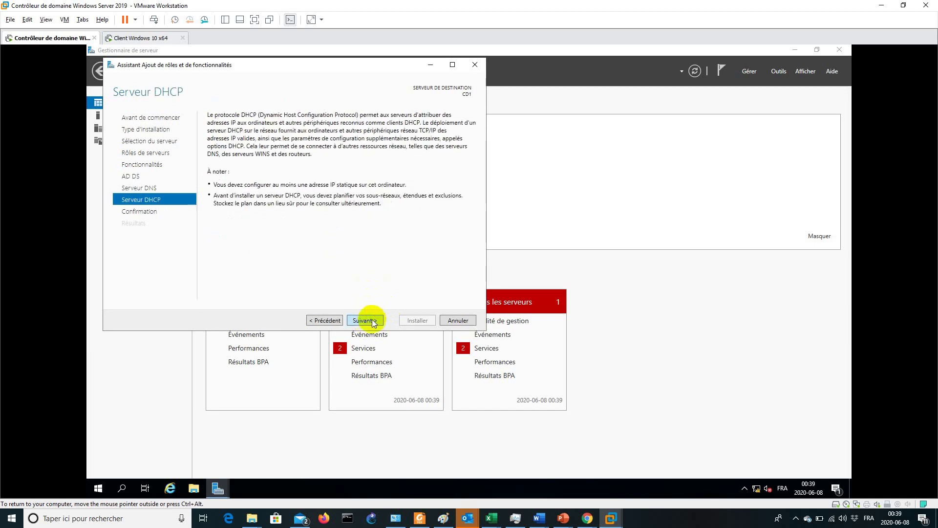
left_click(374, 321)
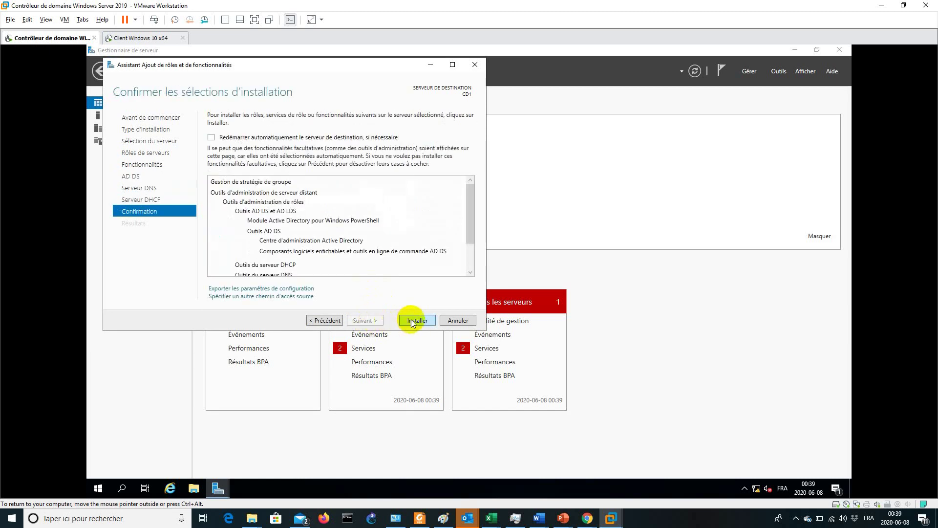
left_click(212, 138)
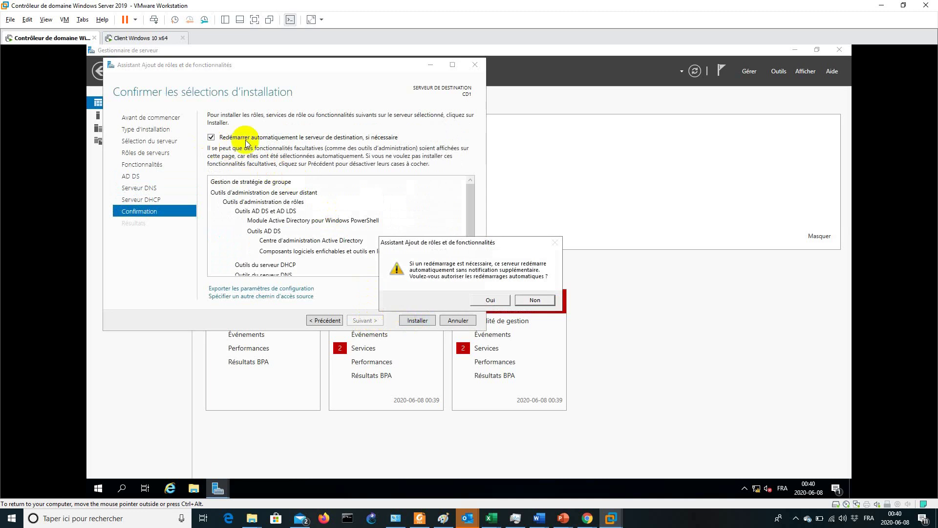
left_click(490, 300)
left_click(417, 320)
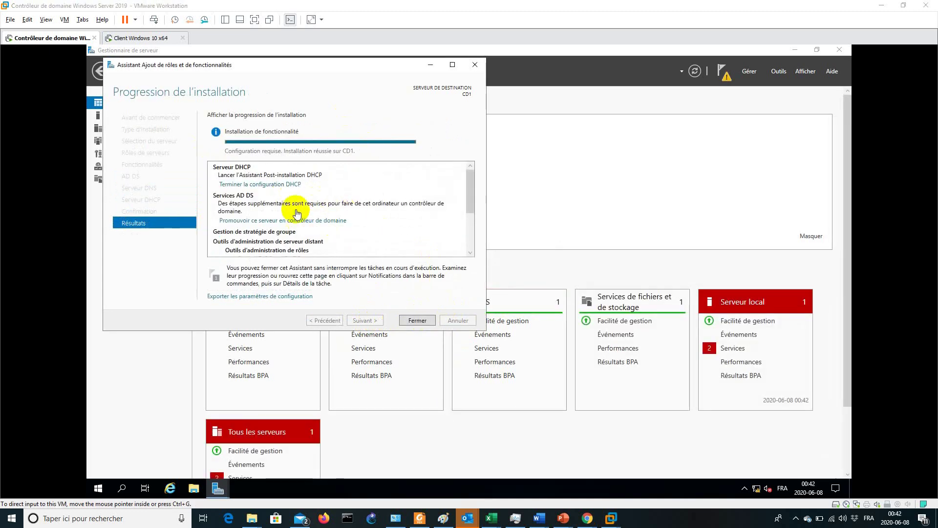
Close the completed installation wizard and open the notifications flag listing post-deployment tasks
left_click(298, 66)
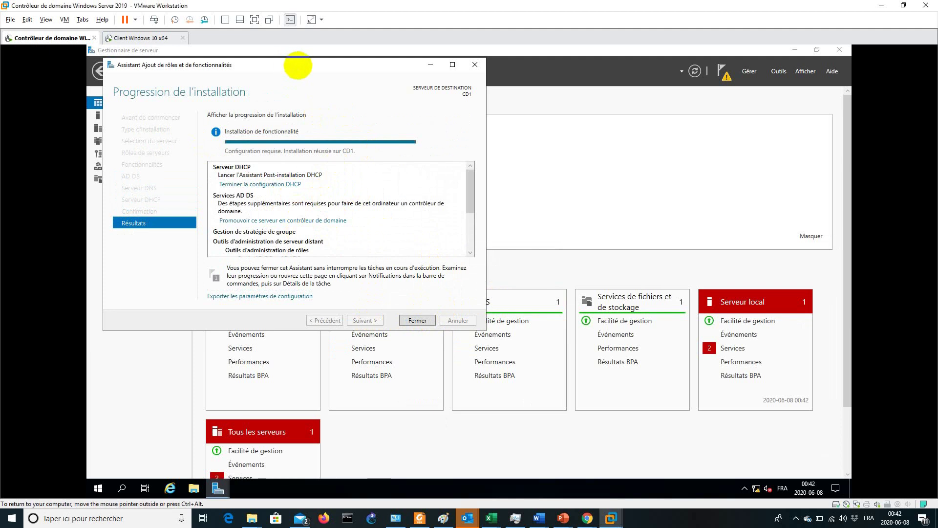
left_click_drag(298, 66, 472, 92)
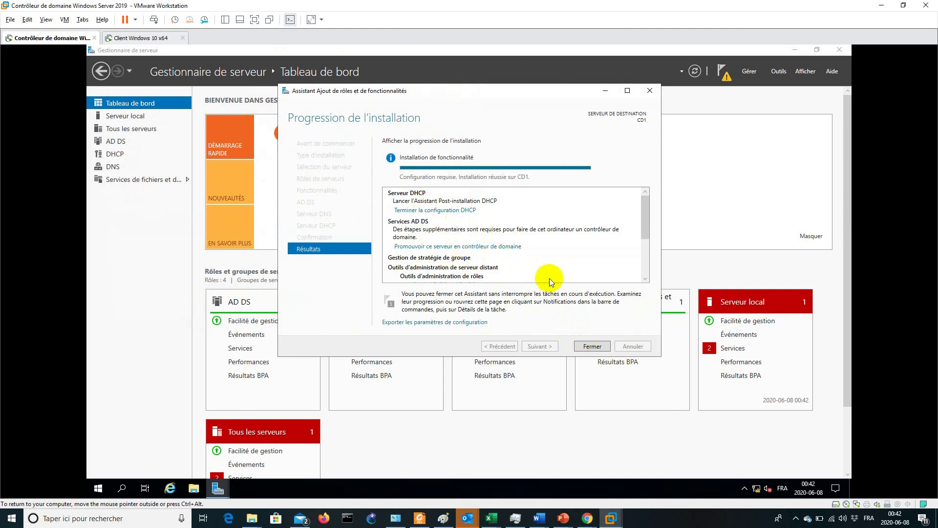
left_click(591, 346)
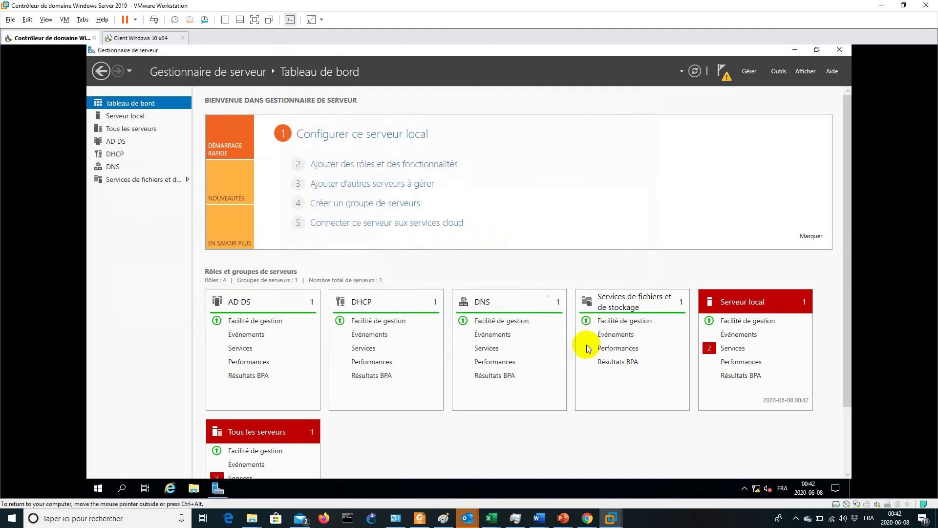
left_click(727, 79)
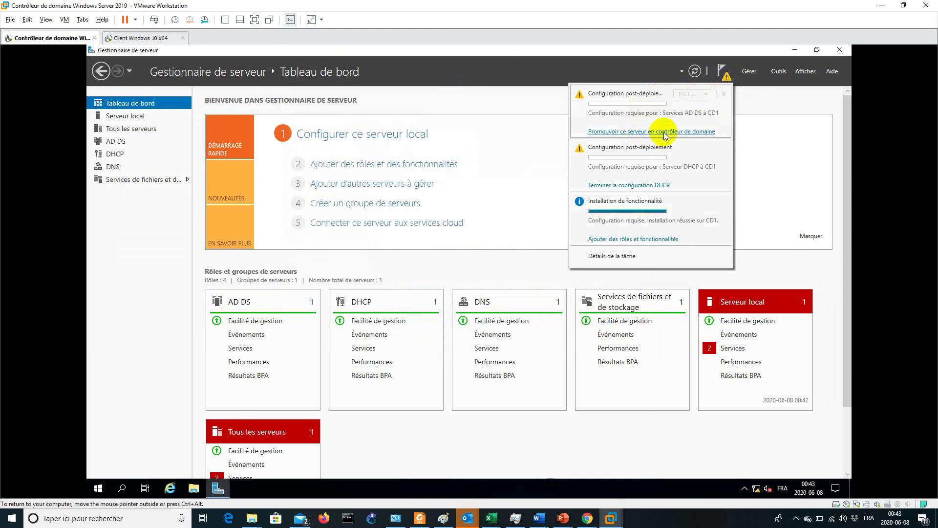
Start domain controller promotion, creating a new forest with root domain contoso.net
left_click(664, 132)
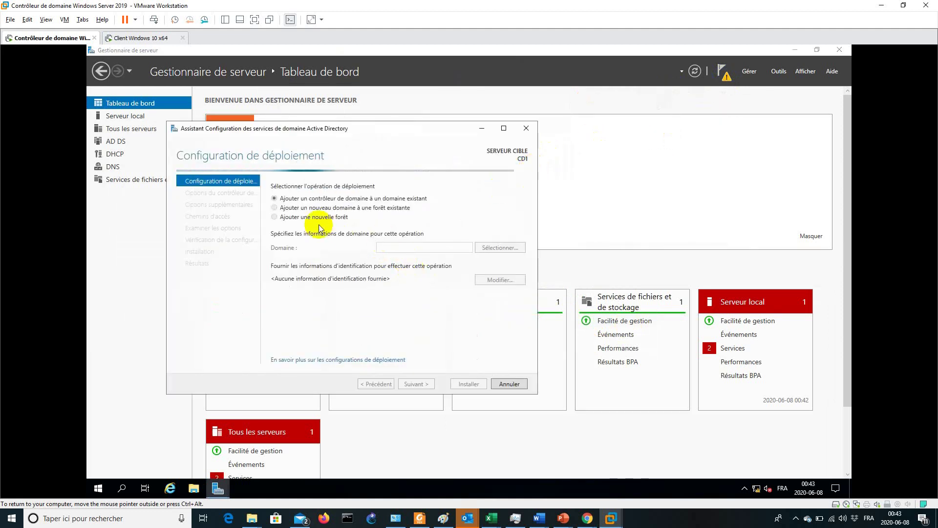
left_click(307, 217)
left_click(393, 245)
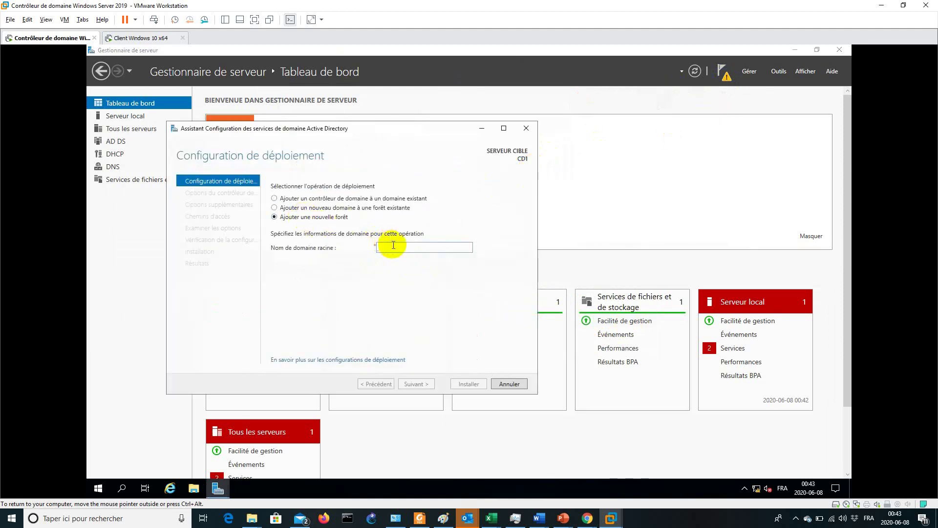
type("contoso.net")
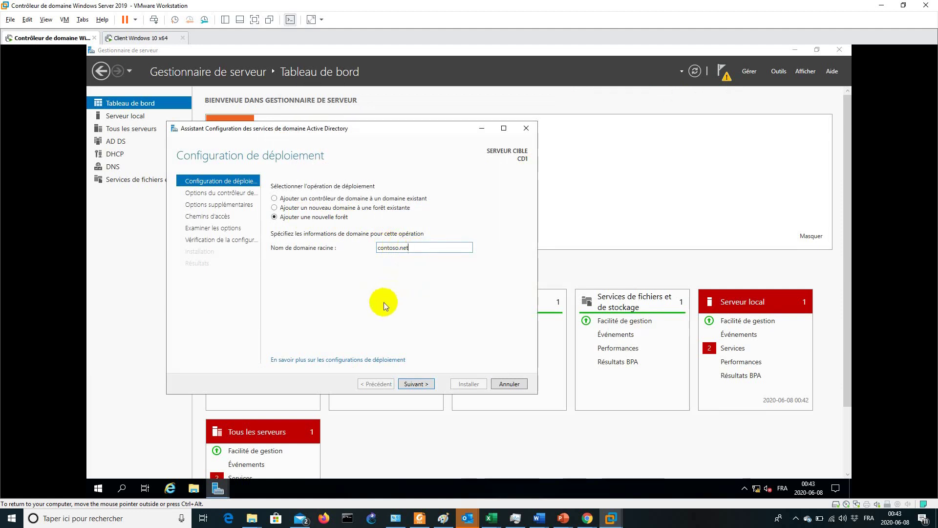
left_click(417, 383)
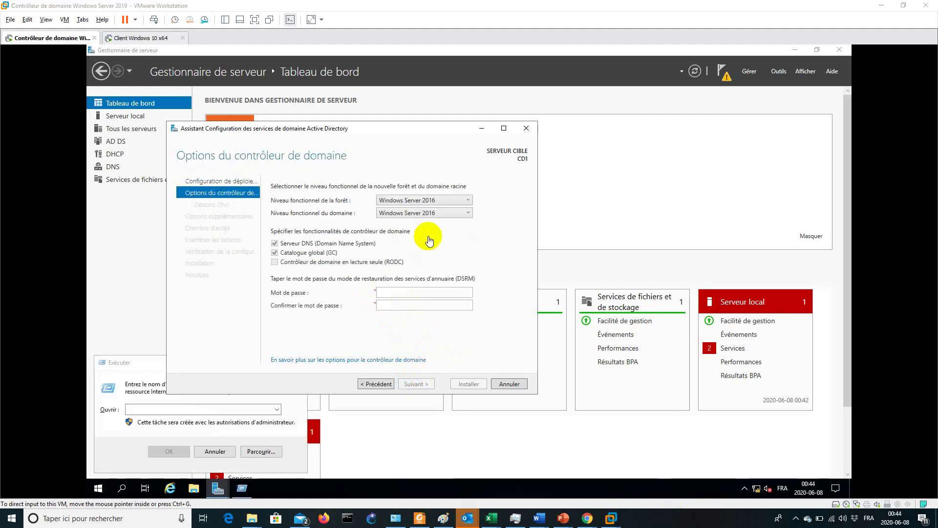
Set the DSRM password, accept NetBIOS name CONTOSO and default paths, then run prerequisite checks
left_click(395, 292)
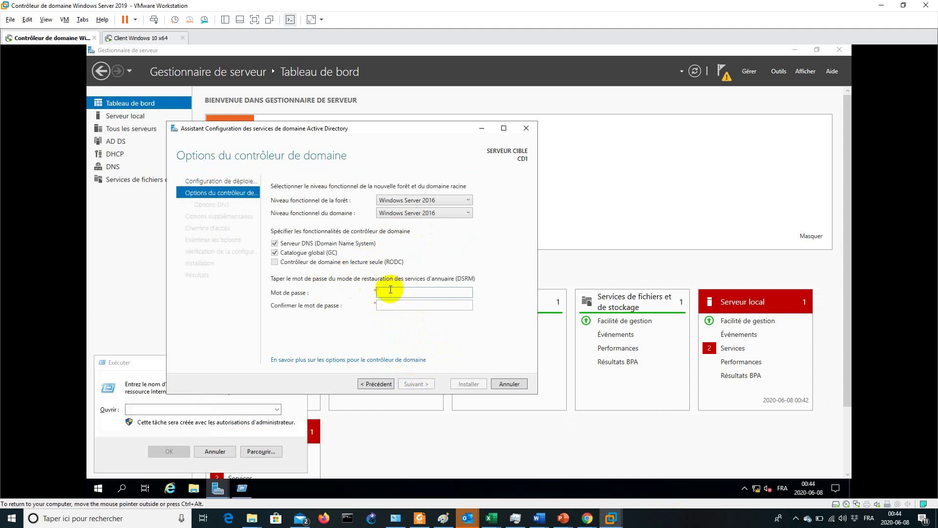
key("Tab")
type("••••••••")
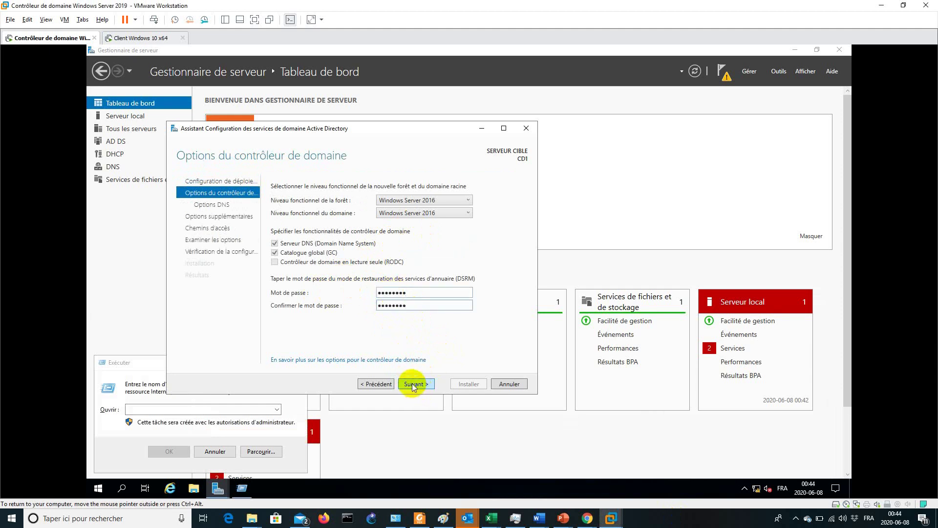
left_click(414, 384)
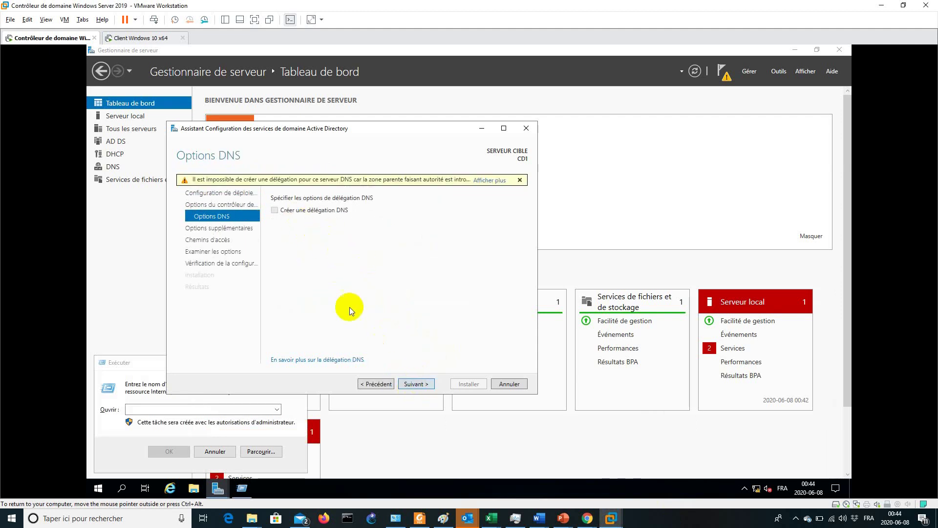
left_click(413, 385)
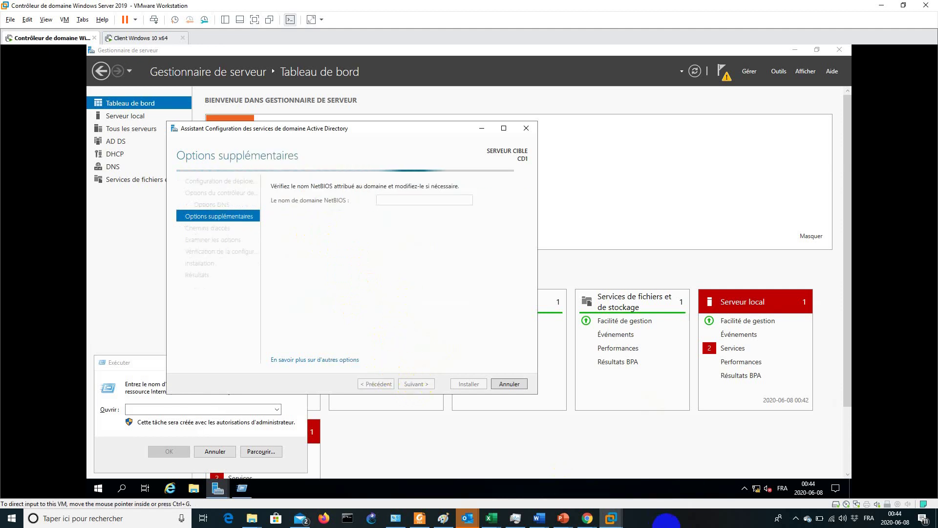
left_click(419, 385)
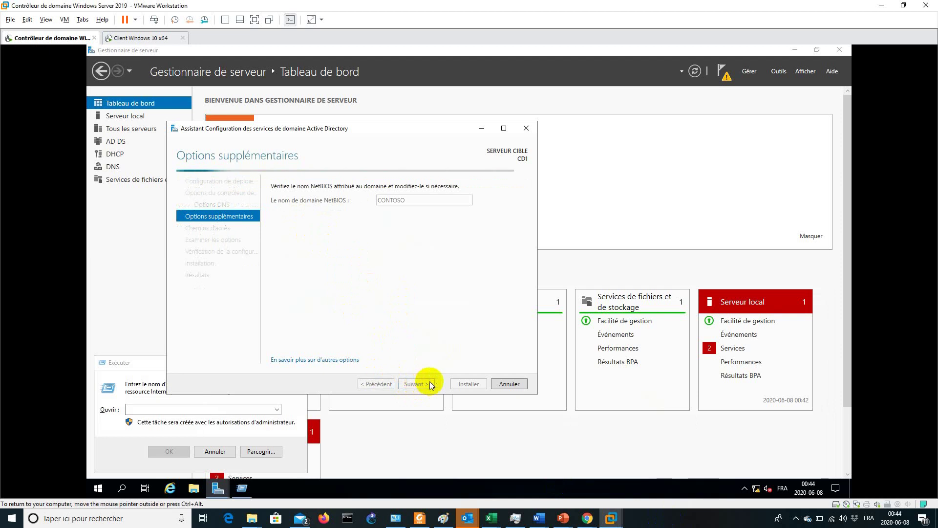
left_click(413, 383)
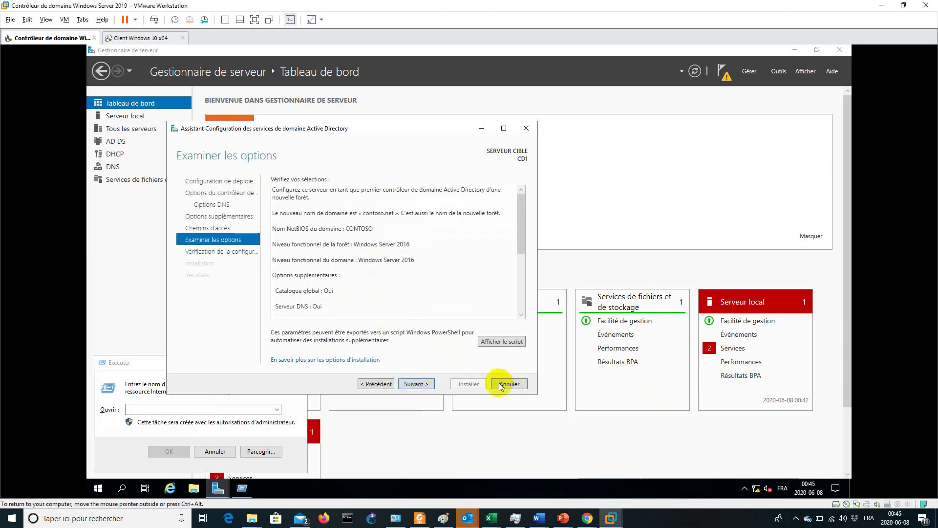
left_click(417, 384)
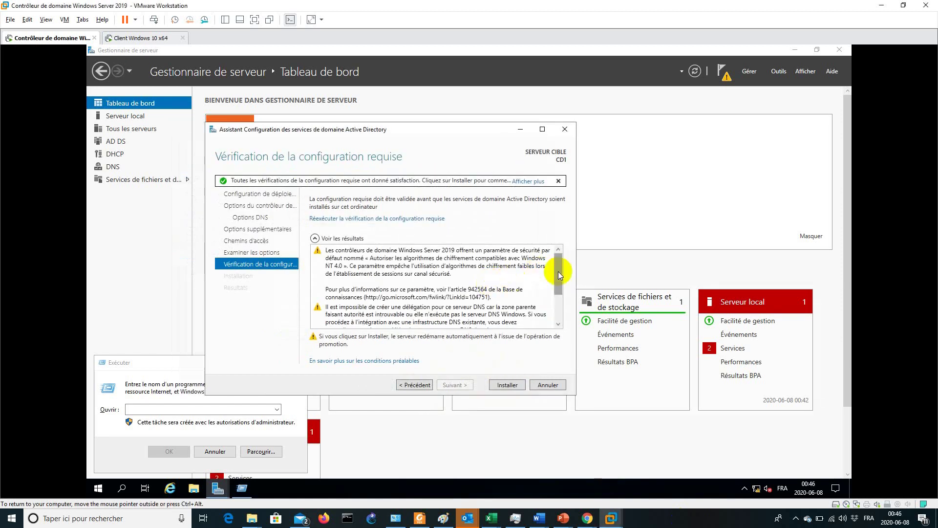
Install the domain controller promotion, dismiss the sign-out notice, and let CD1 reboot
mouse_move(558, 264)
left_mouse_down()
mouse_move(555, 309)
mouse_move(548, 262)
left_mouse_up()
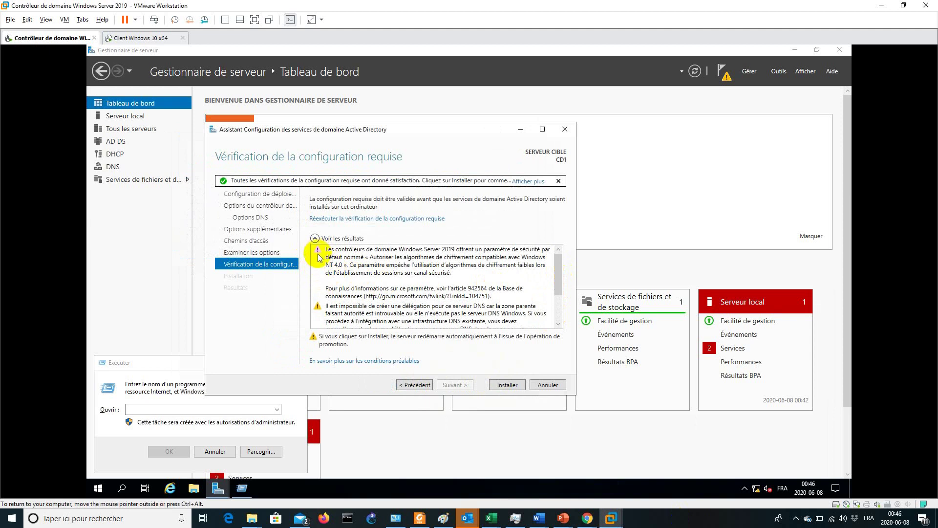
mouse_move(555, 274)
left_mouse_down()
mouse_move(556, 300)
mouse_move(555, 266)
left_mouse_up()
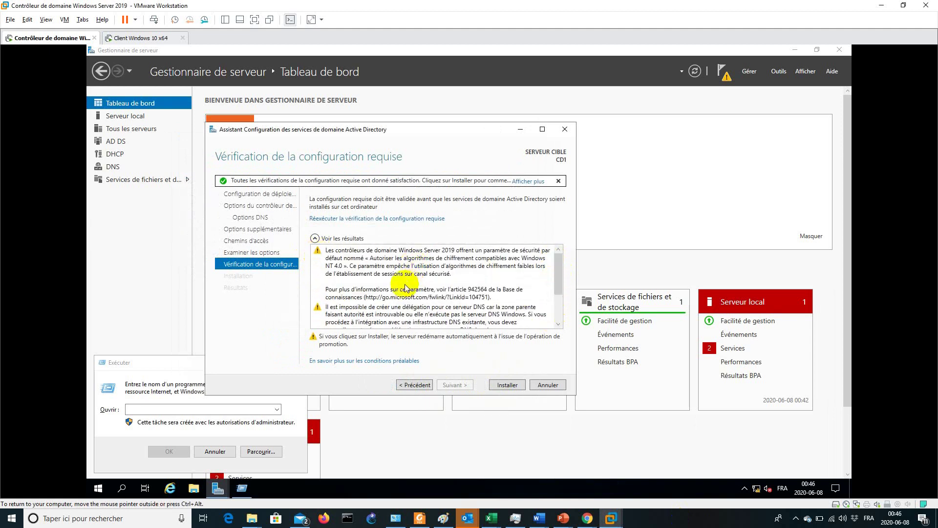
left_click(502, 385)
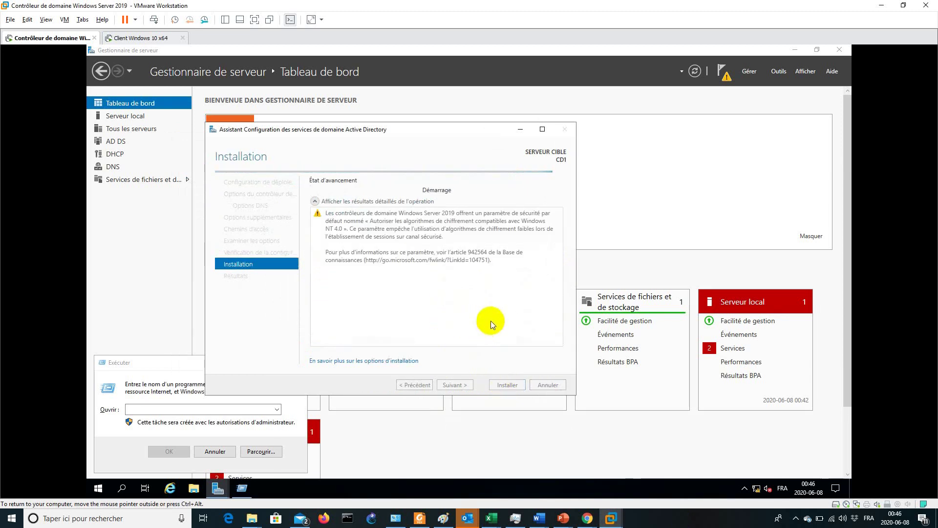
left_click(637, 516)
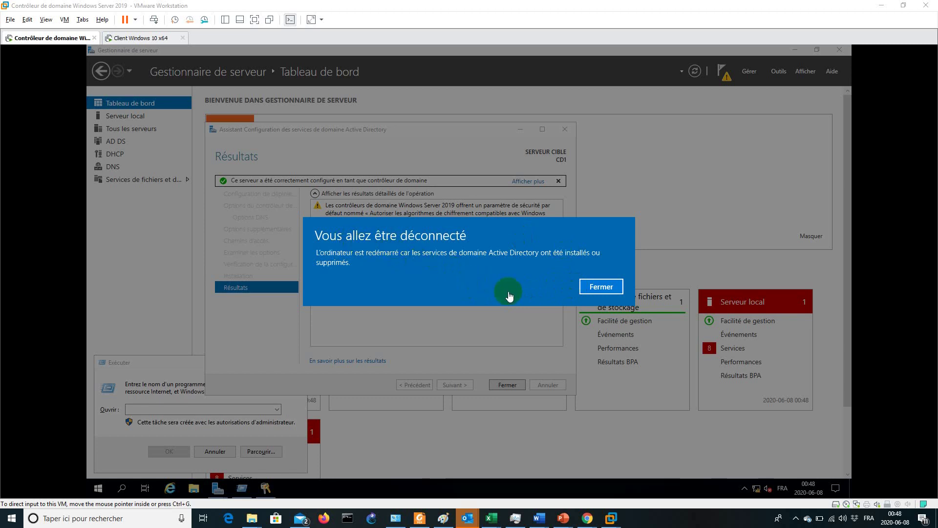
left_click(596, 287)
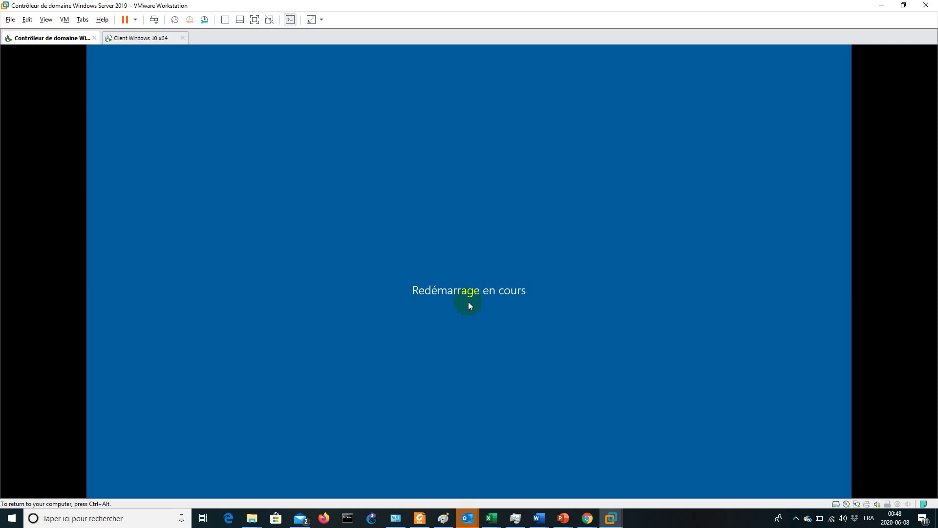
left_click(687, 521)
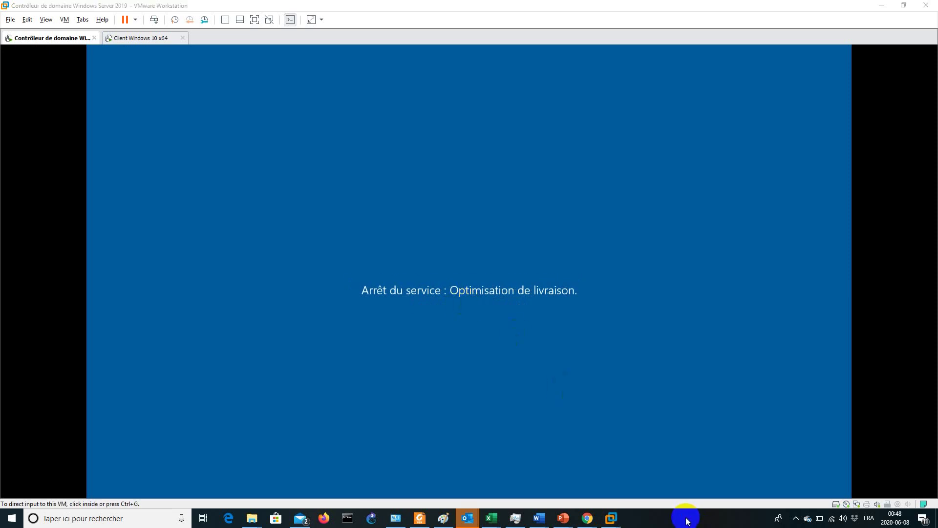
left_click(430, 315)
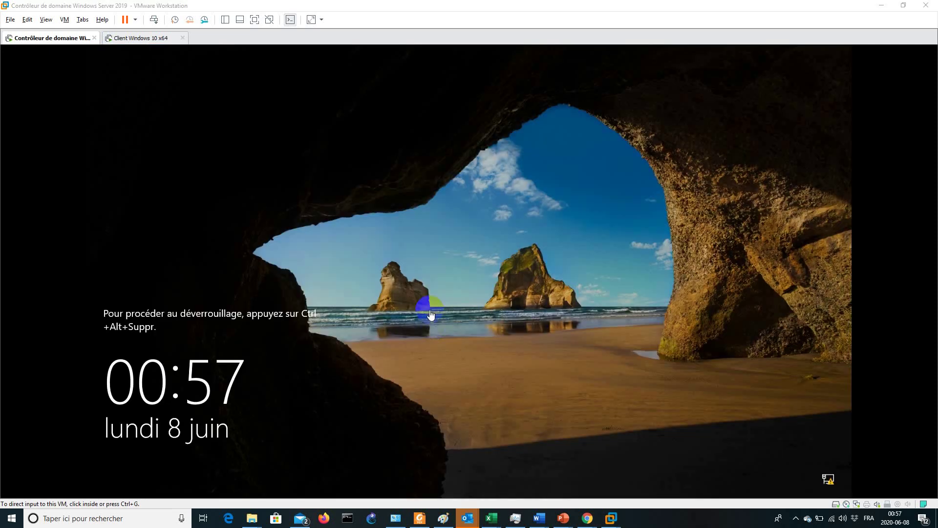
Unlock the server VM, sign in with the administrator password, and close the licence warning
left_click(422, 267)
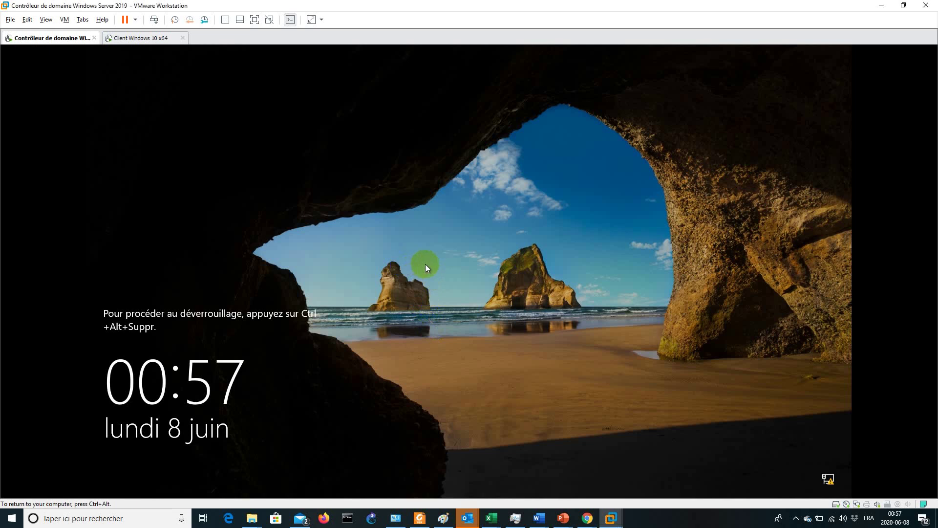
left_click(154, 20)
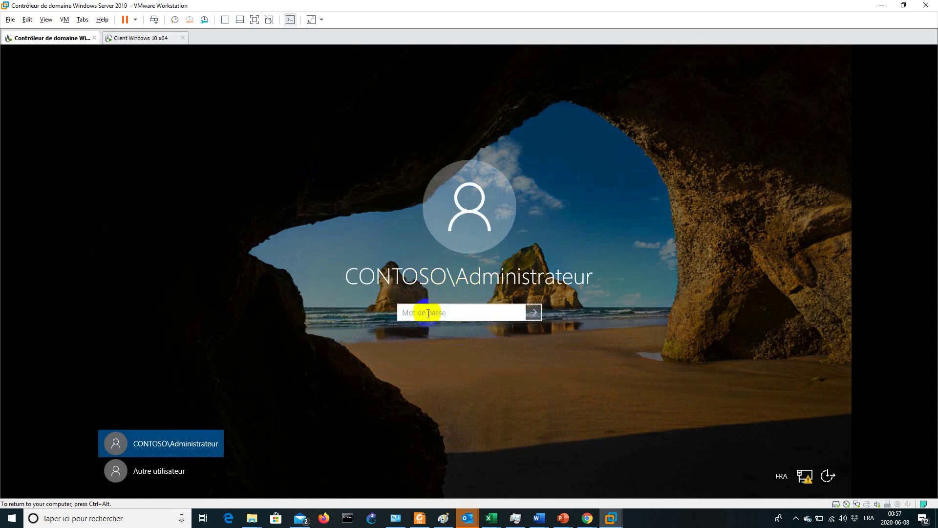
left_click(411, 286)
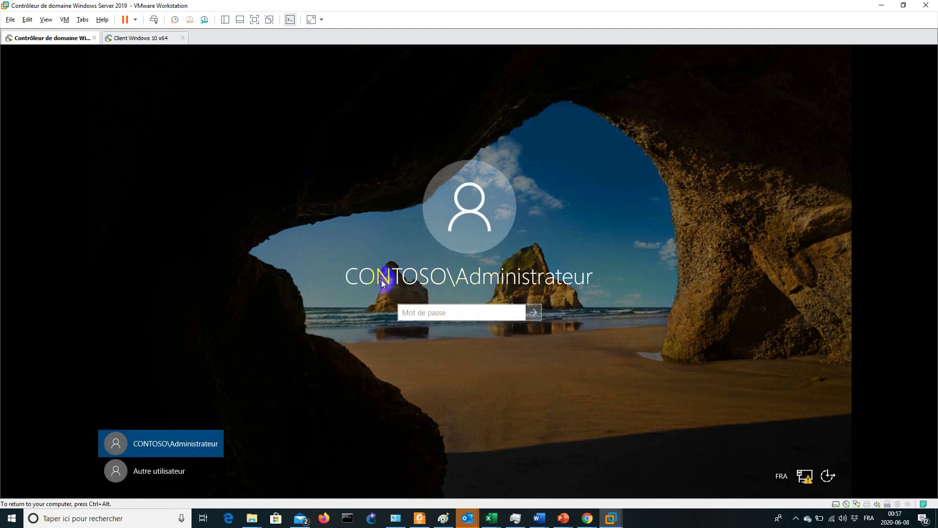
left_click(509, 283)
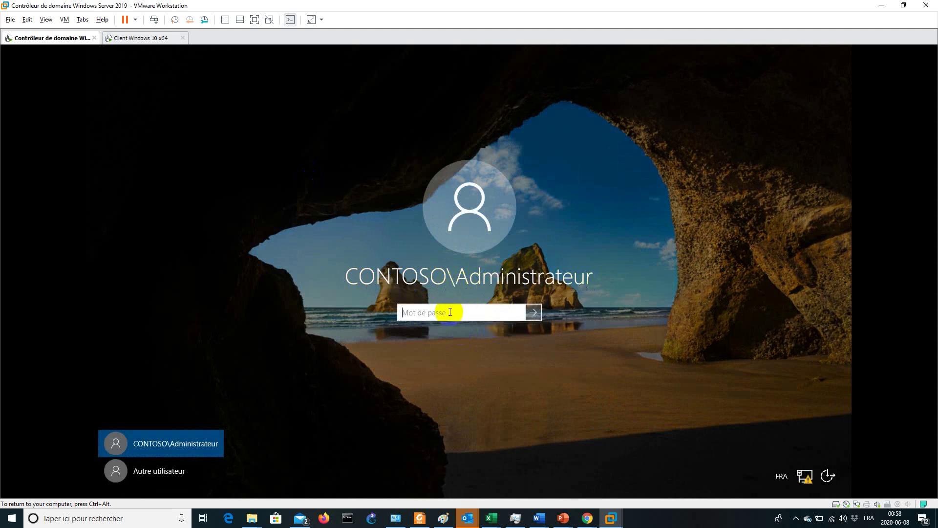
type("P")
key("Return")
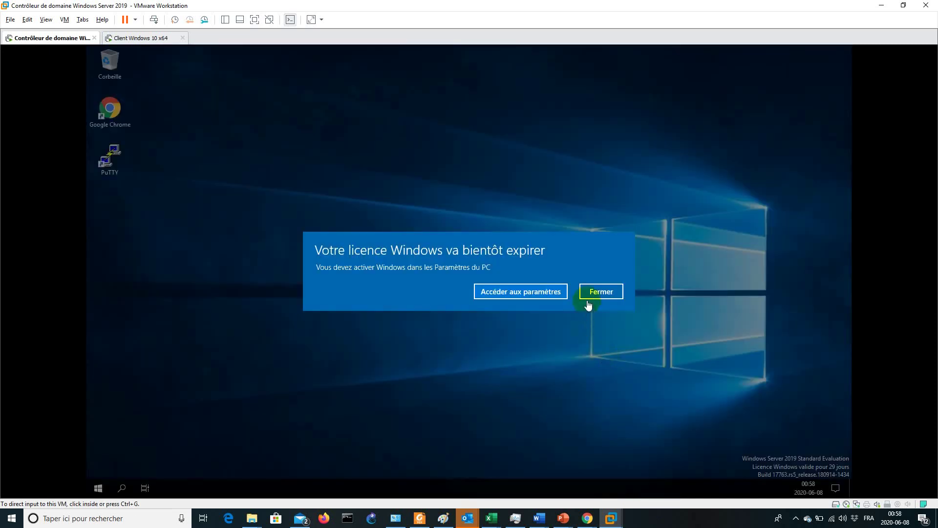
left_click(592, 293)
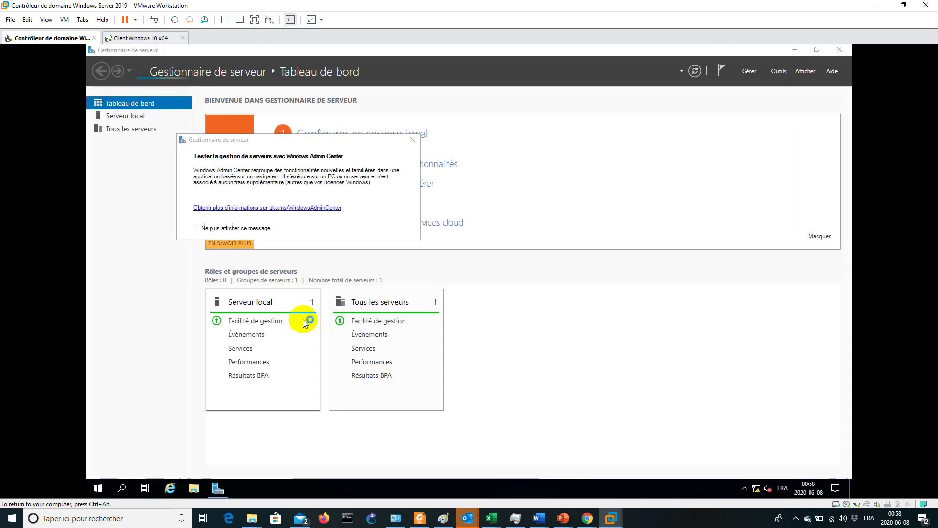
Suppress the Admin Center popup, view Serveur local properties, and open the pending-task notifications
left_click(196, 228)
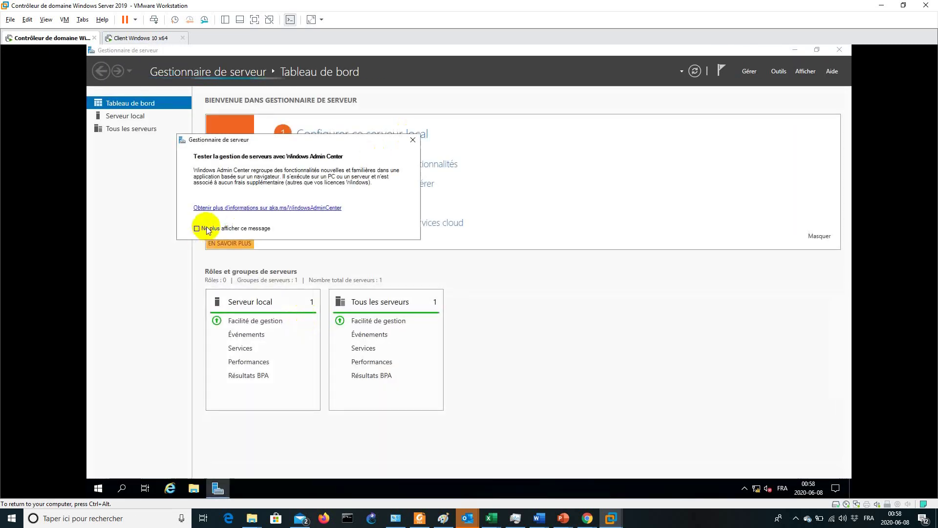
left_click(413, 141)
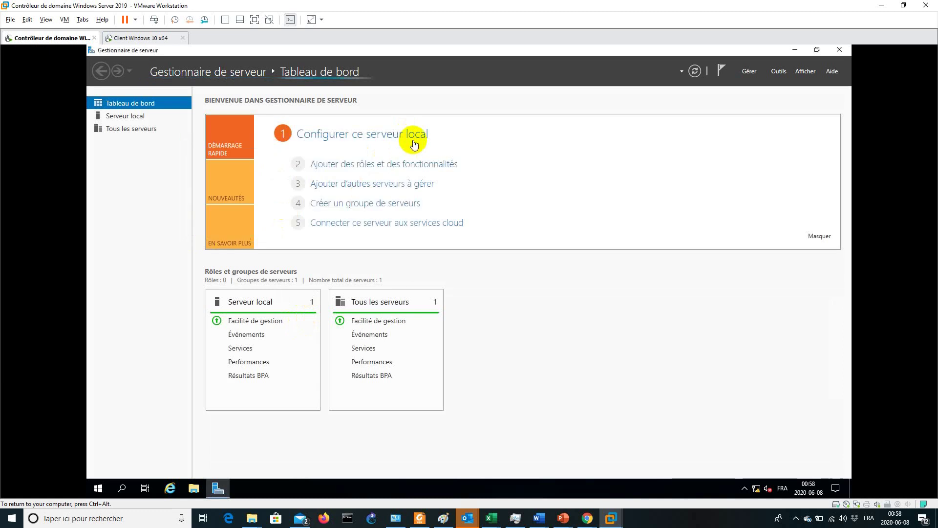
left_click(125, 116)
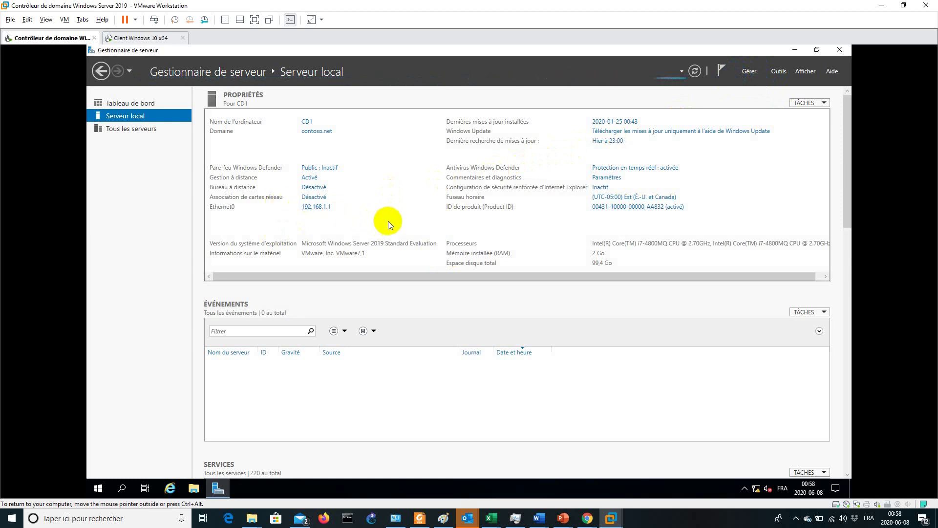
left_click(669, 524)
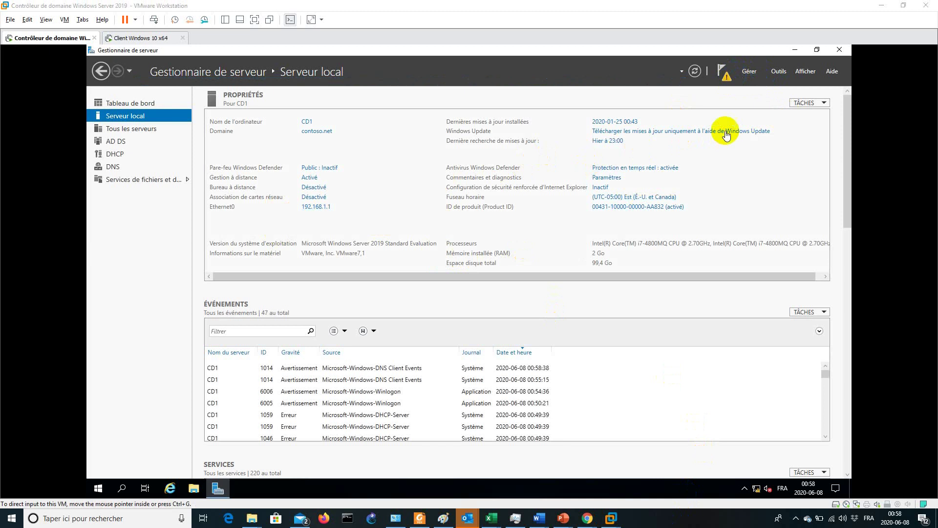
left_click(729, 80)
left_click(727, 78)
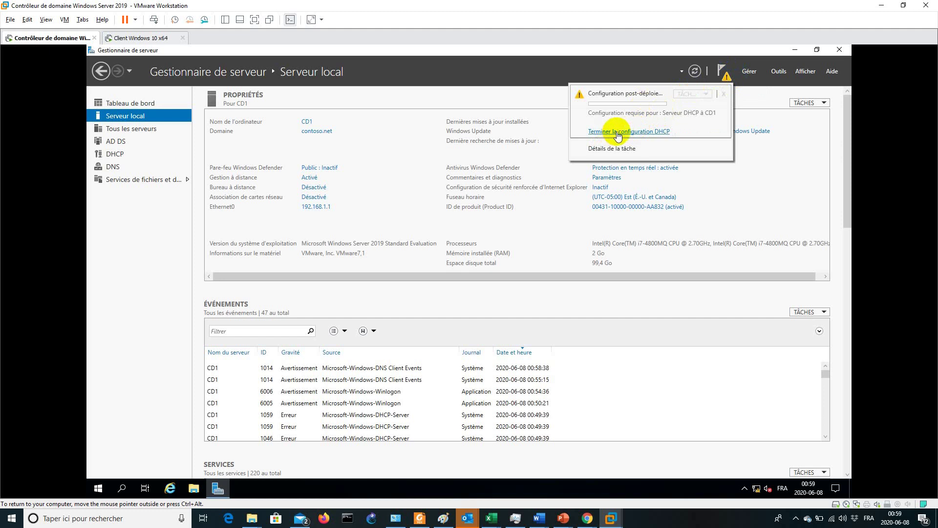
Run the DHCP post-install wizard to create security groups and authorize CD1 in AD DS
left_click(650, 131)
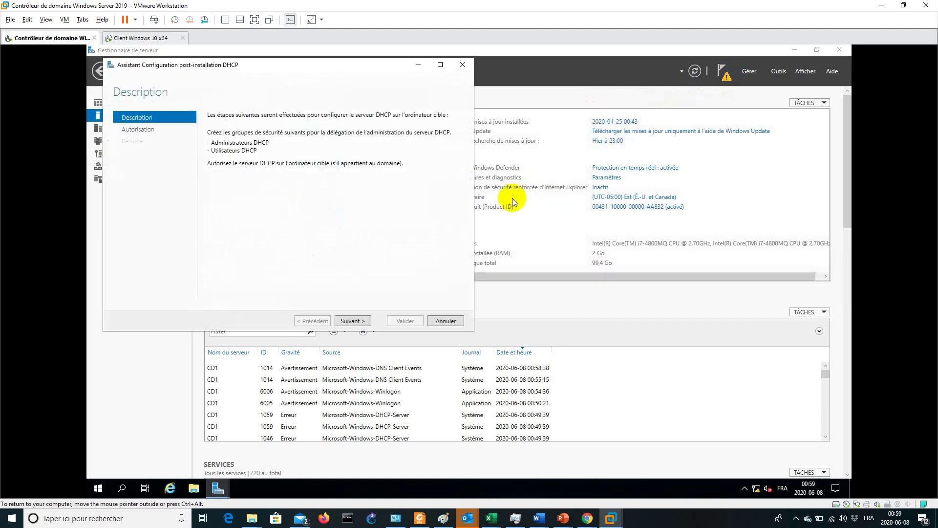
left_click_drag(349, 73, 547, 103)
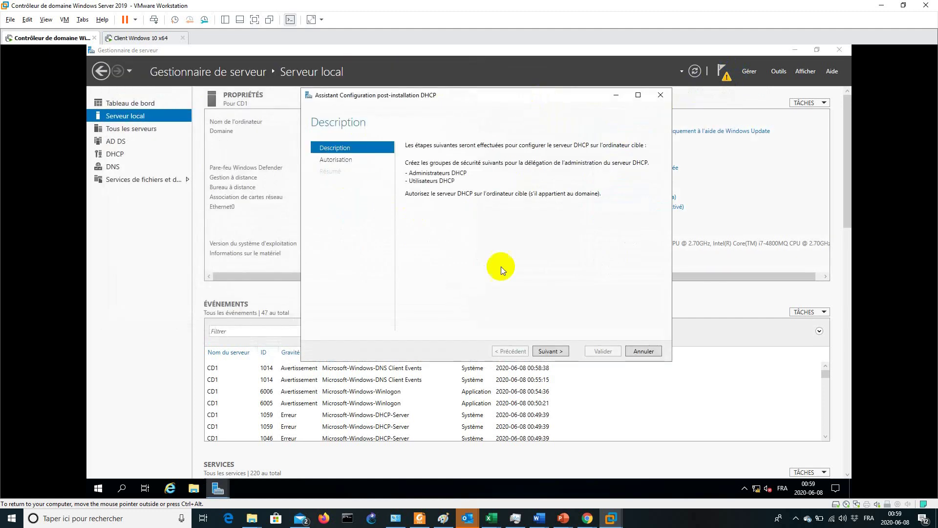
left_click(553, 350)
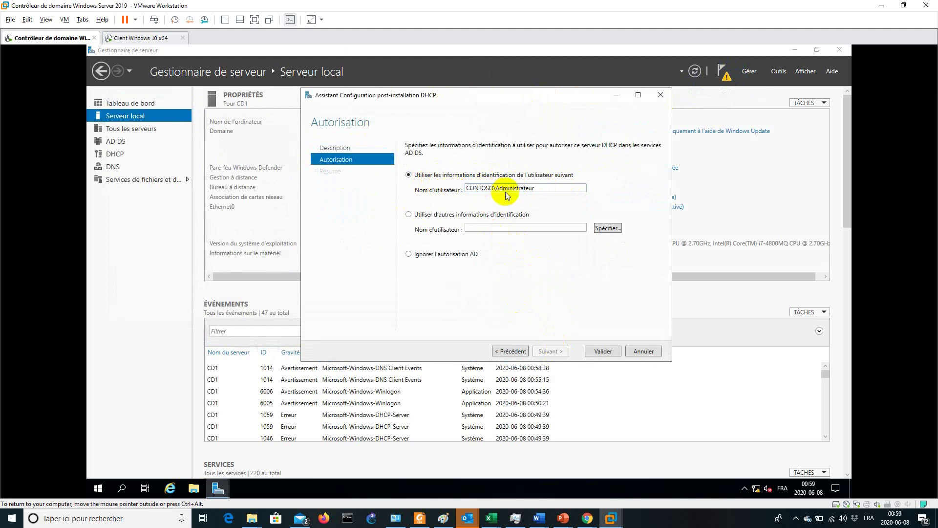
left_click(602, 351)
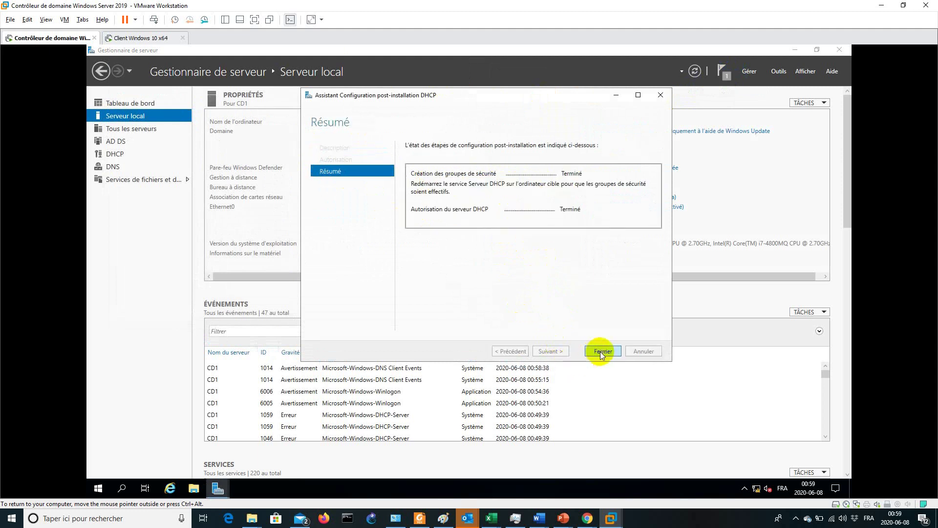
left_click(600, 351)
left_click(778, 72)
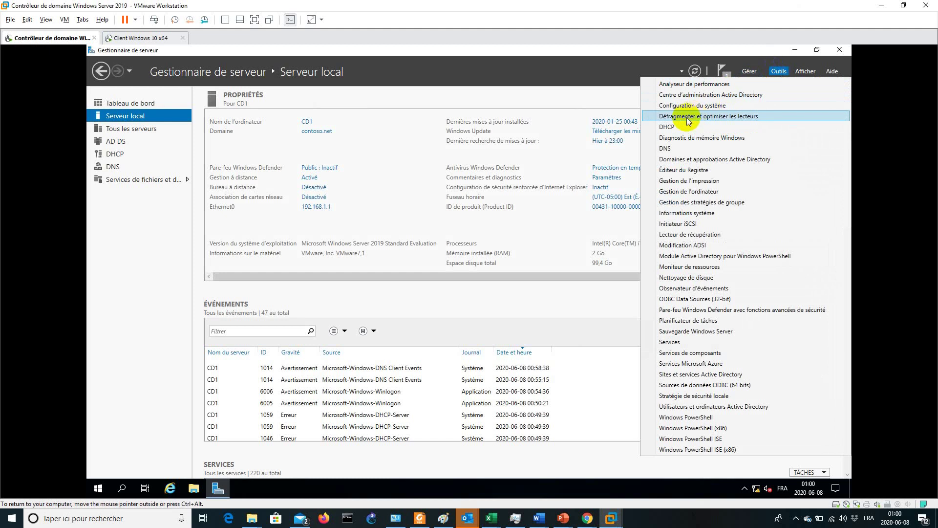
Open the DHCP management console and enlarge and reposition its window
left_click(676, 128)
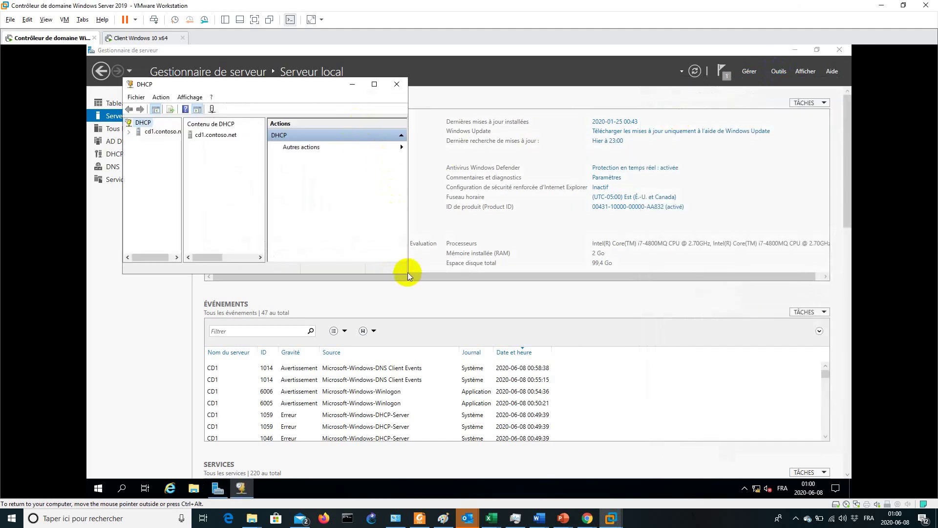
left_click_drag(408, 274, 649, 370)
left_click_drag(180, 81, 204, 94)
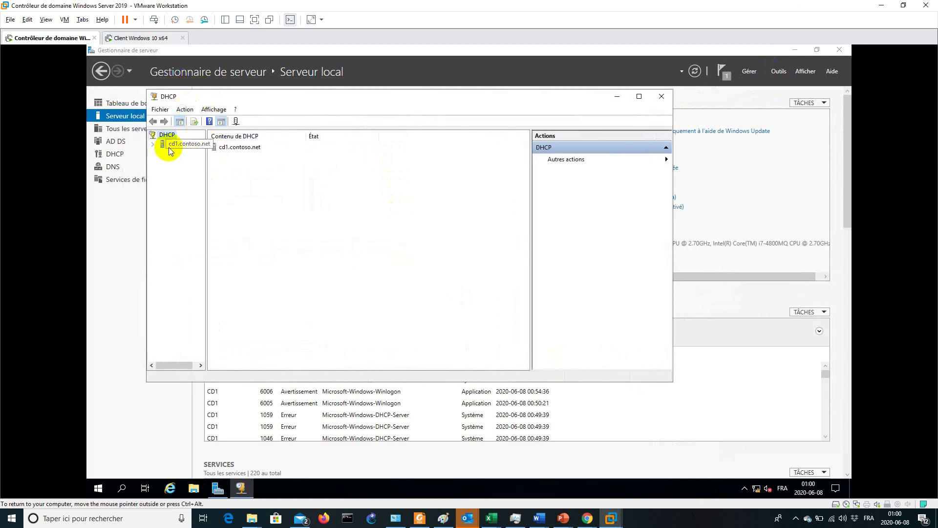
Expand cd1.contoso.net and IPv4, then start a new scope from IPv4's menu
left_click(153, 143)
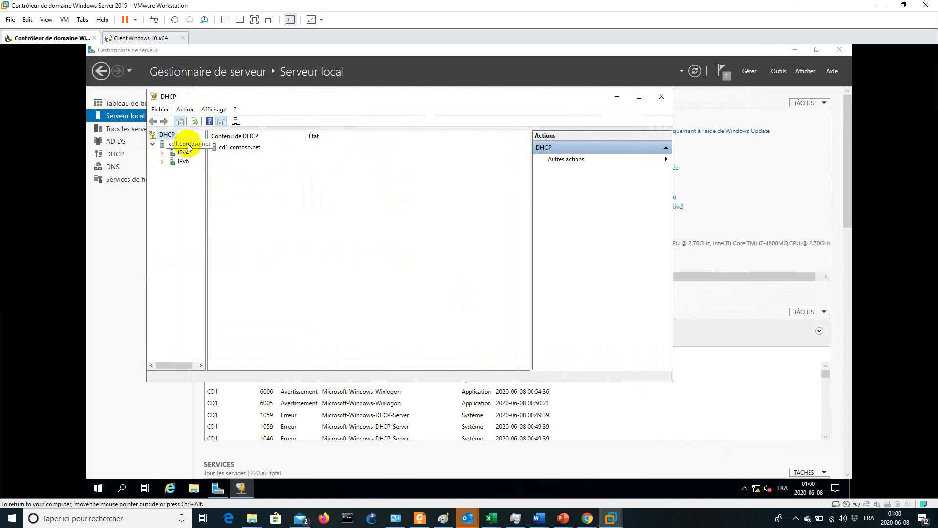
right_click(190, 147)
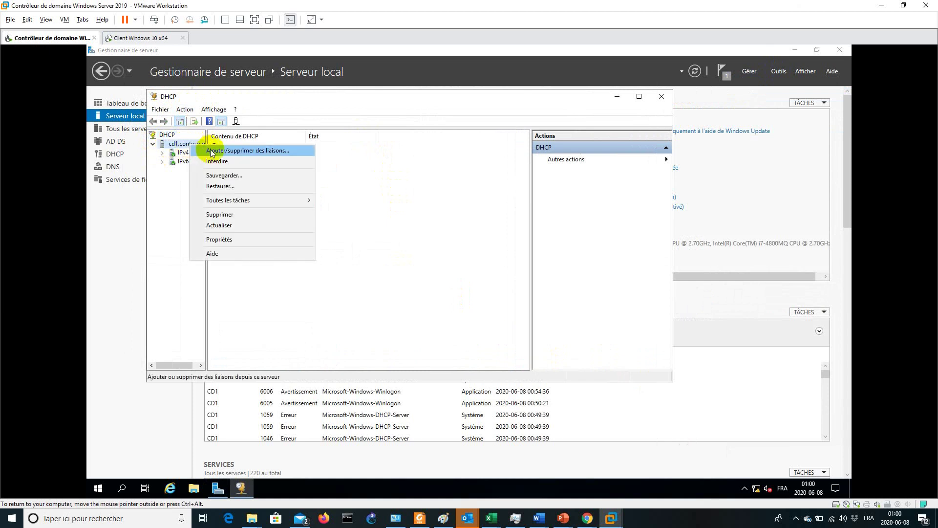
left_click(162, 154)
right_click(181, 153)
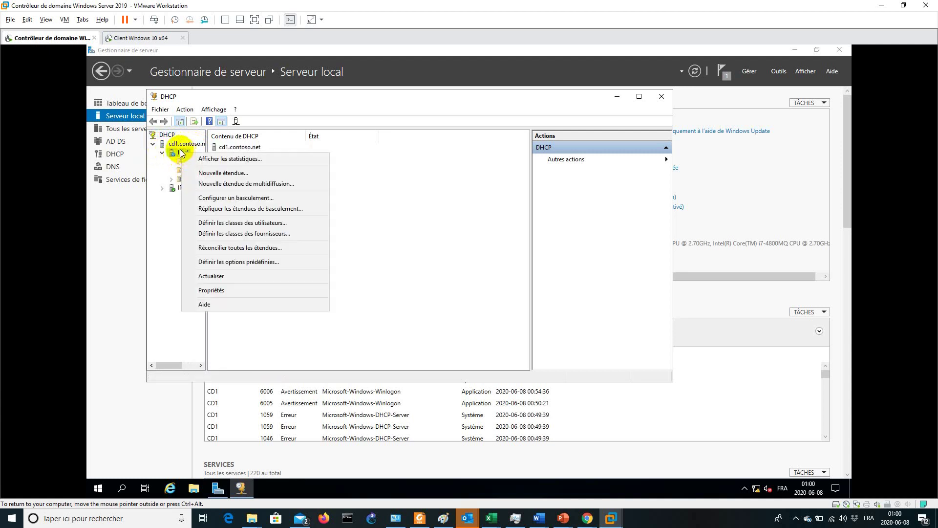
left_click(256, 174)
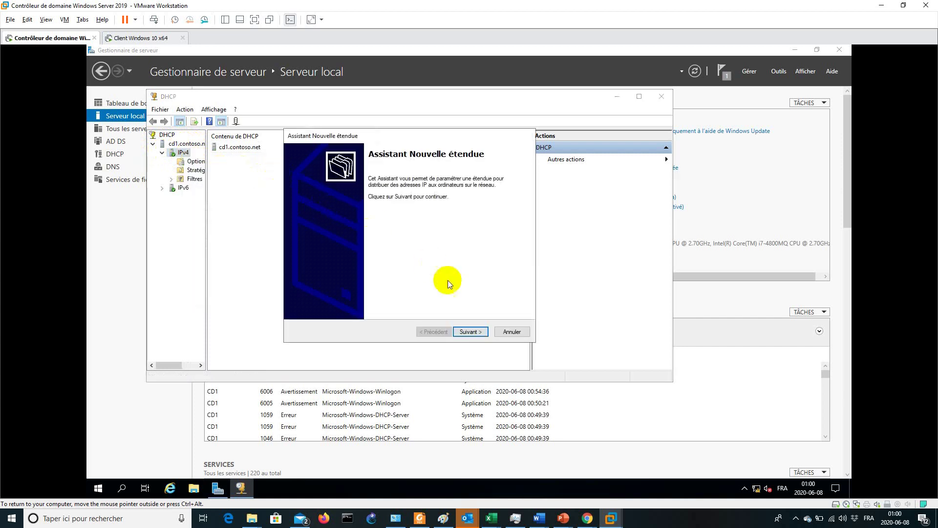
Name the scope MyScope with range 192.168.1.1–192.168.1.100 and mask 255.255.255.0
left_click(471, 332)
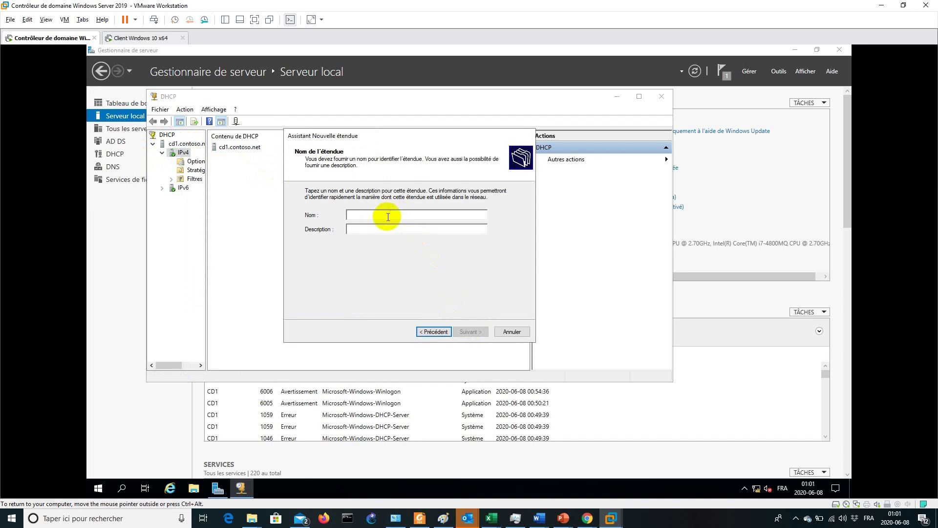
type("MyScope")
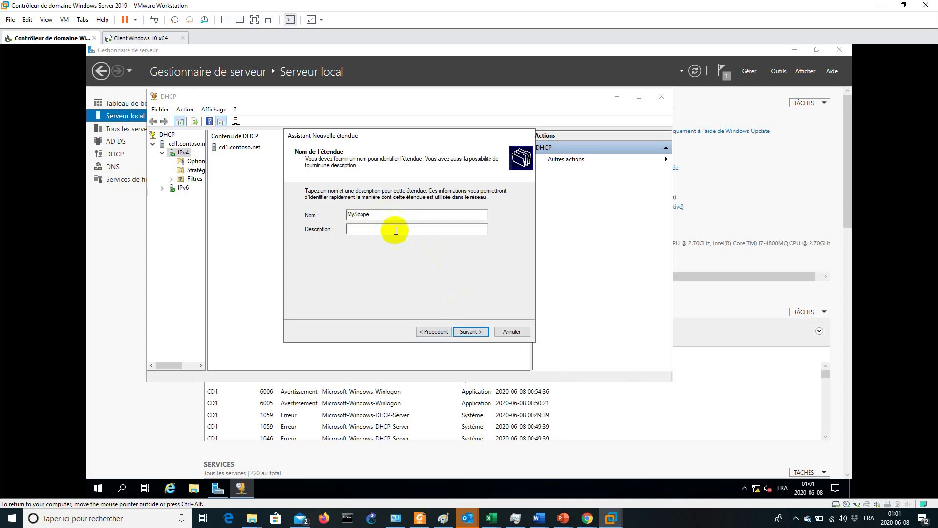
left_click(471, 336)
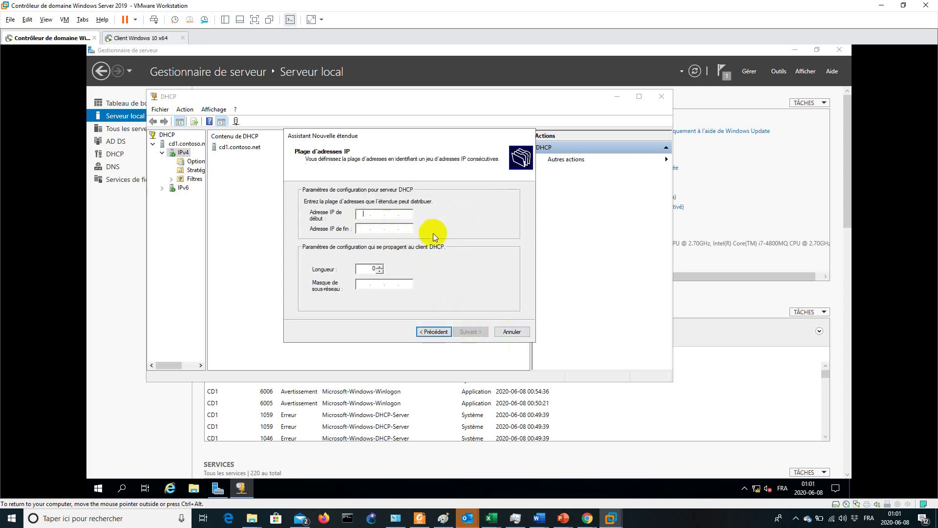
type("192.")
type("168 . 1 . 1")
key("Tab")
type("1")
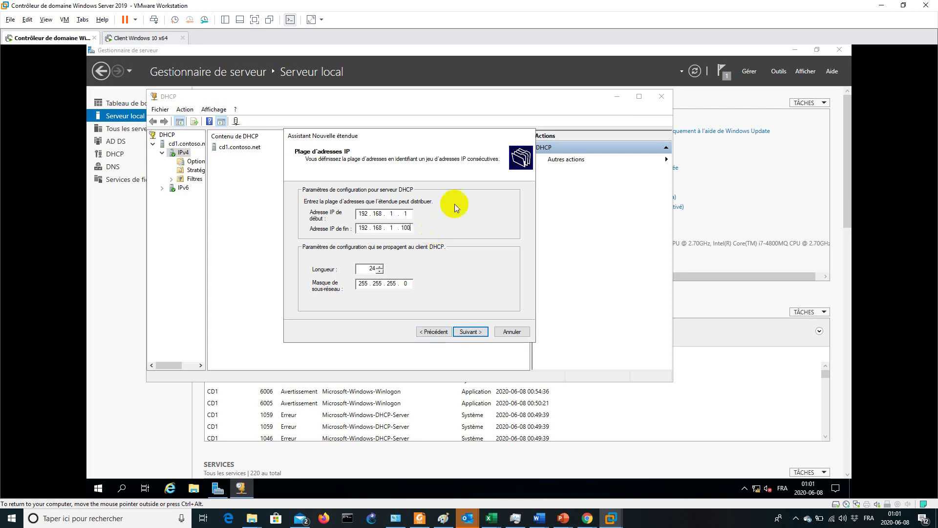
left_click(370, 268)
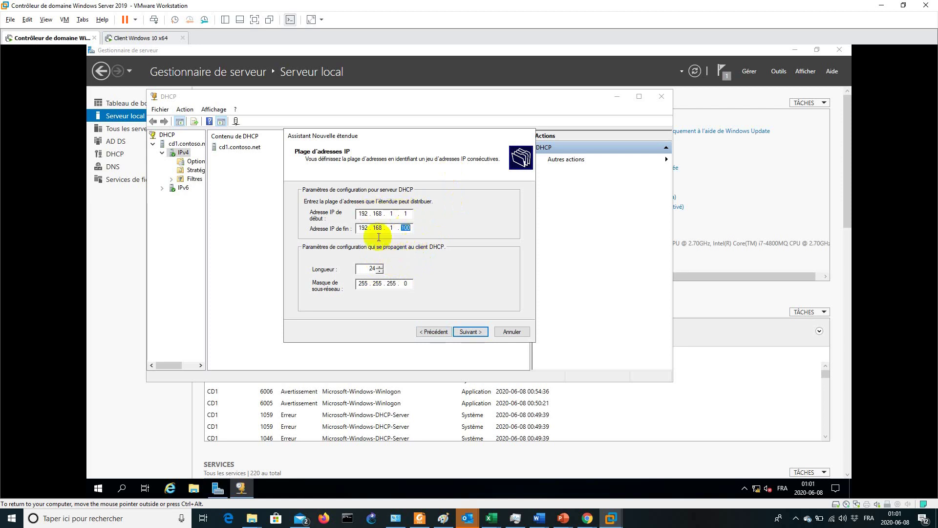
left_click(405, 212)
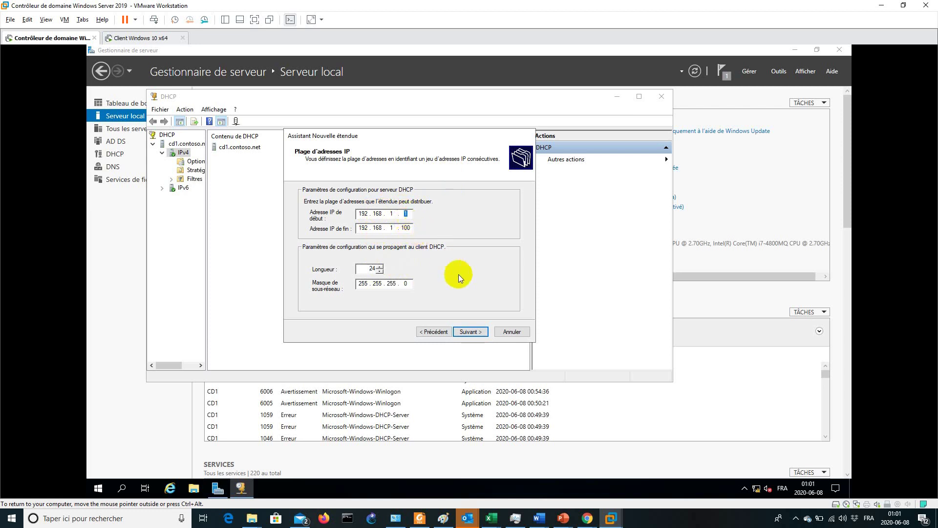
left_click(469, 331)
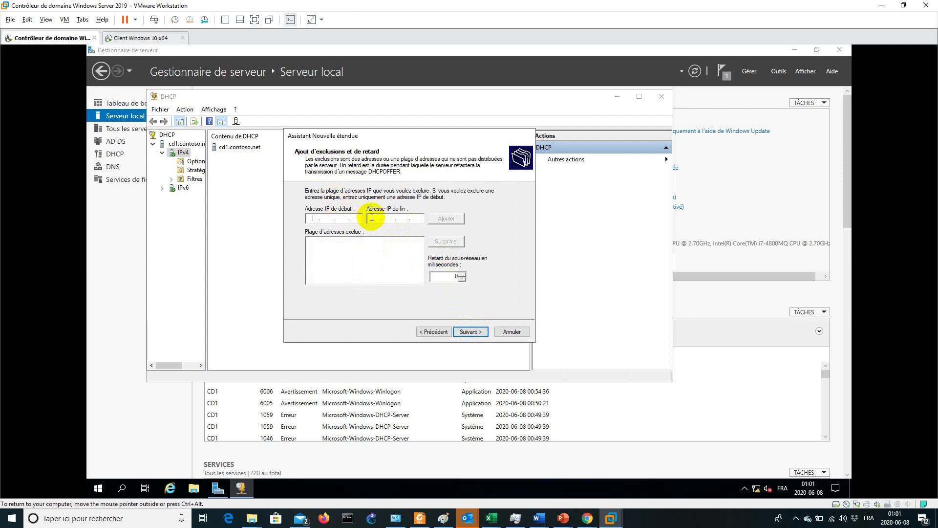
Exclude 192.168.1.1, keep the 8-day lease, and choose to configure DHCP options now
type("192.168.1.1")
left_click(453, 217)
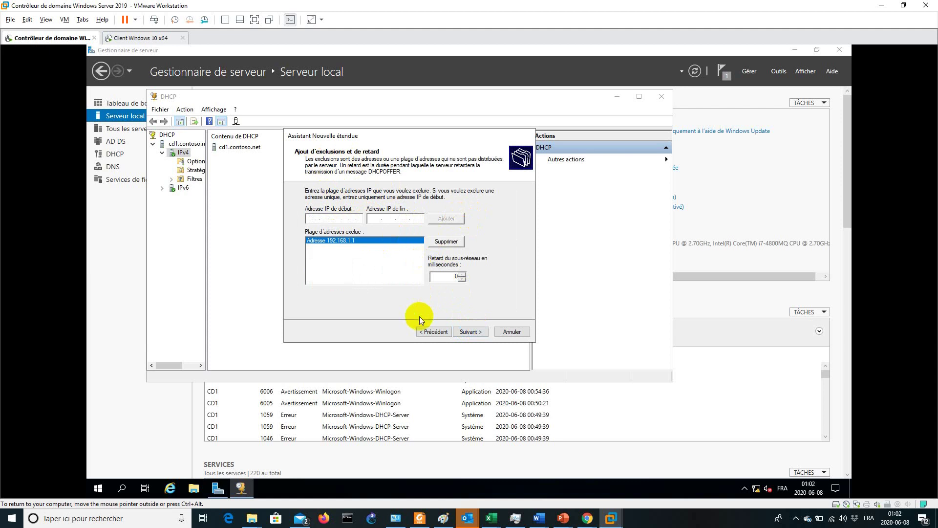
left_click(470, 333)
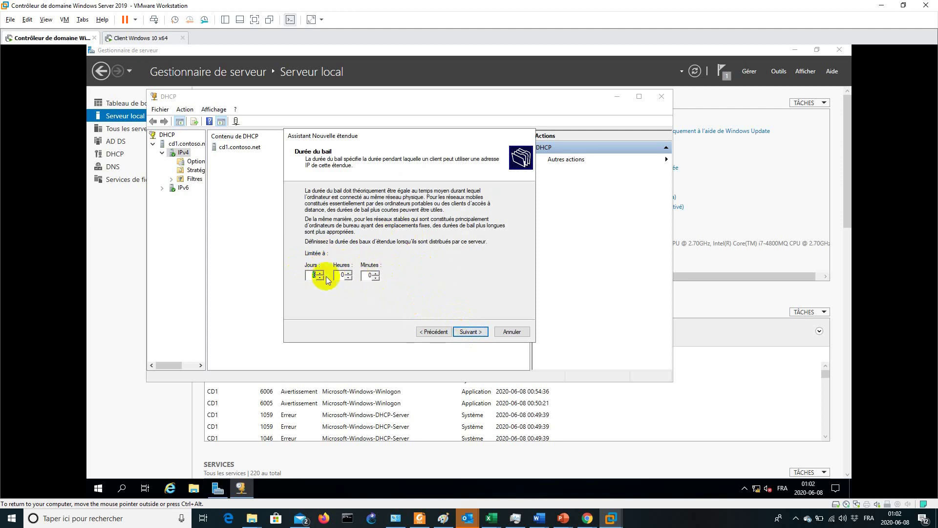
left_click(471, 329)
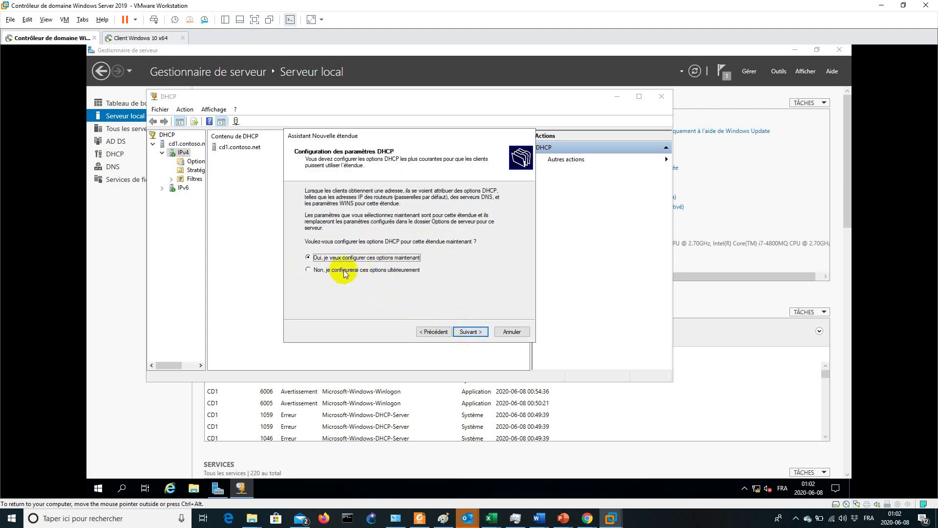
left_click(467, 332)
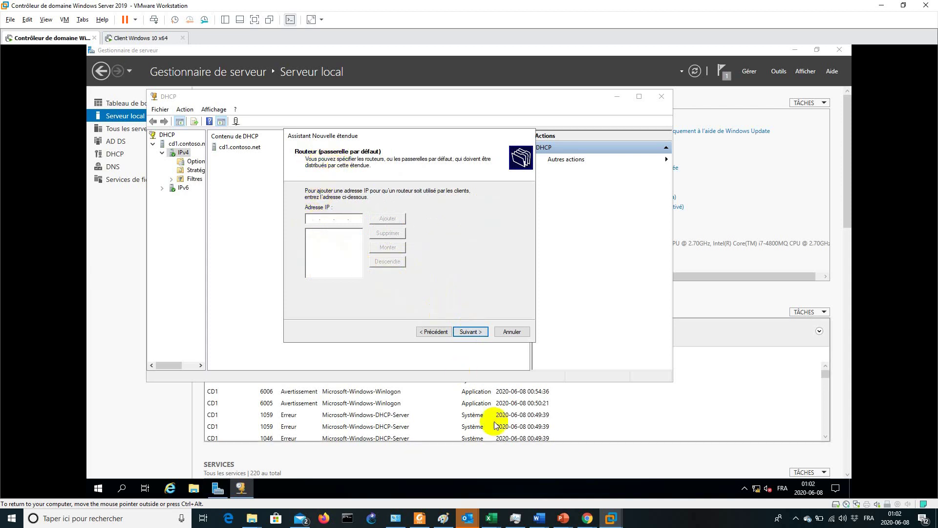
left_click(540, 519)
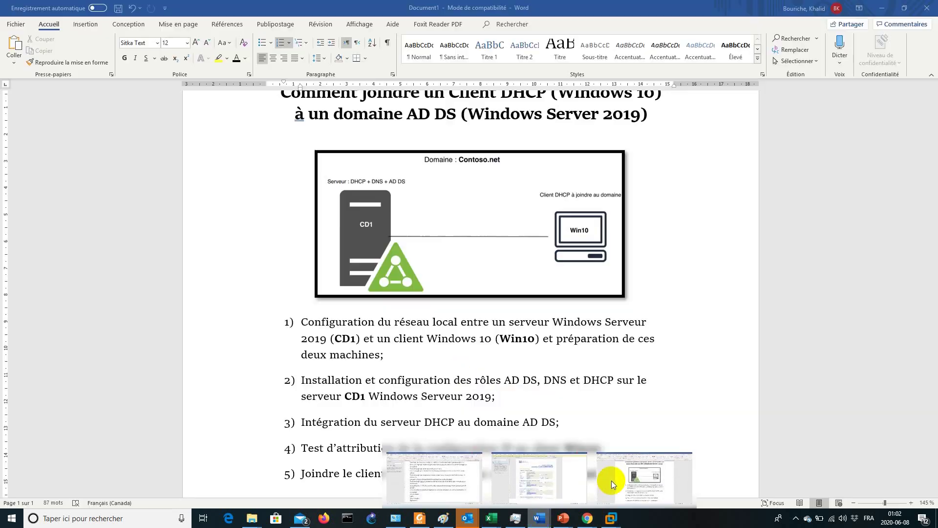
left_click(610, 479)
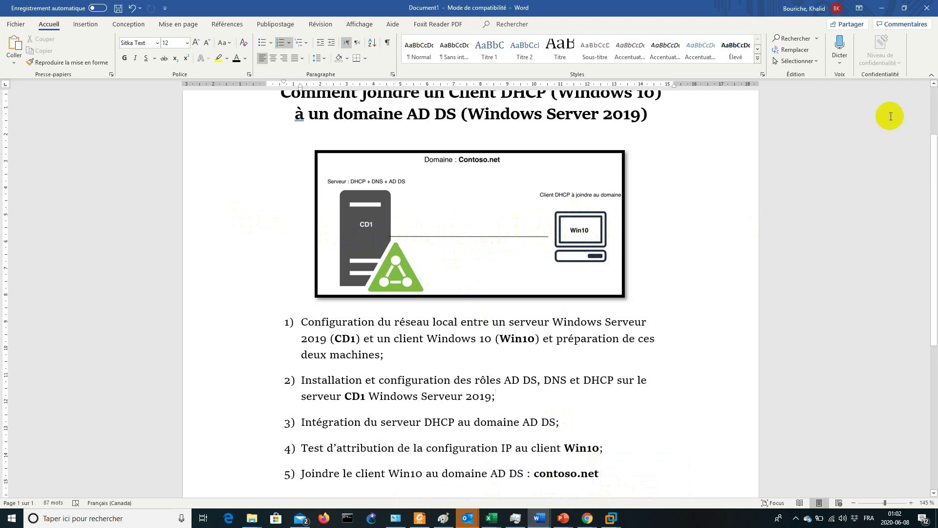
left_click(882, 9)
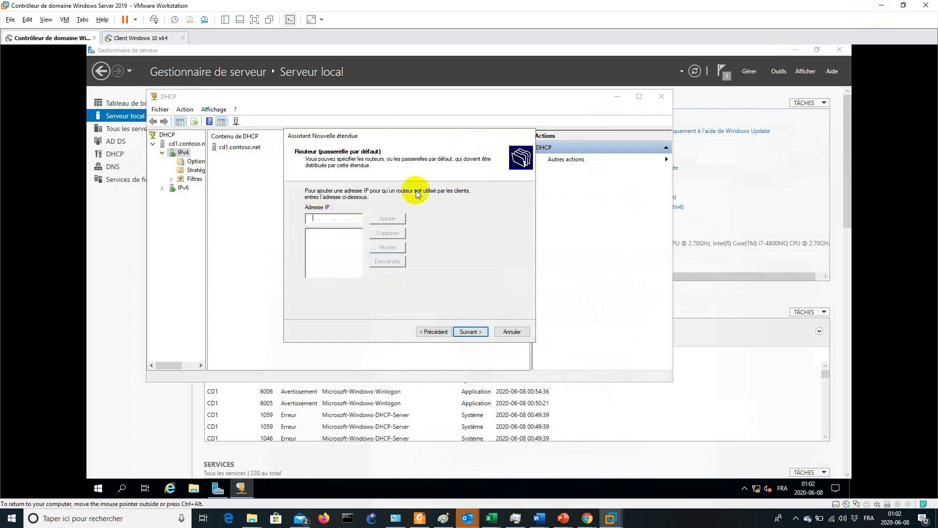
Add 192.168.1.1 as the scope's router (default gateway)
type("192.168.1.1")
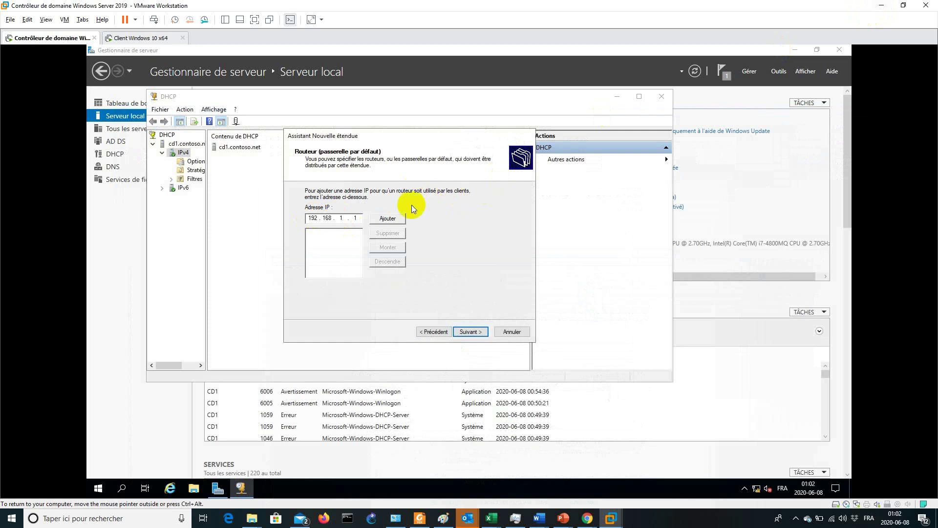
left_click(389, 218)
left_click(470, 332)
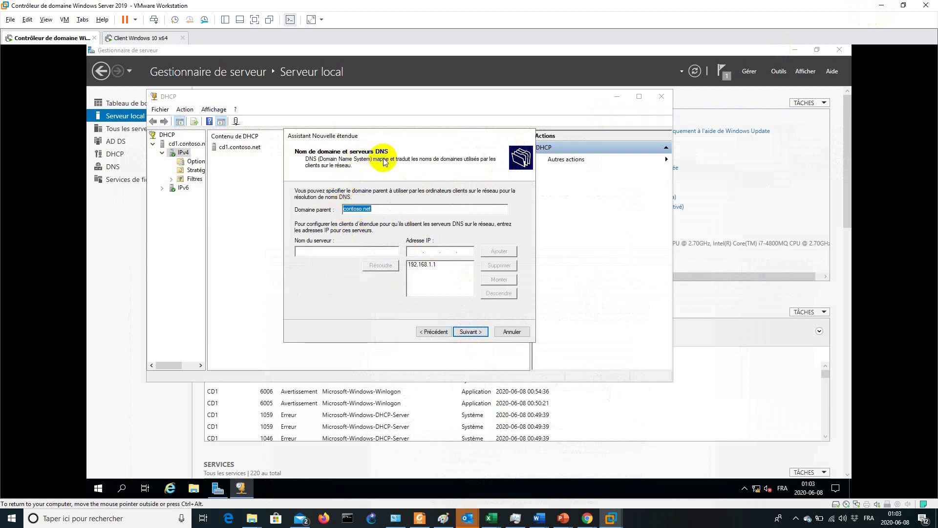
left_click(540, 518)
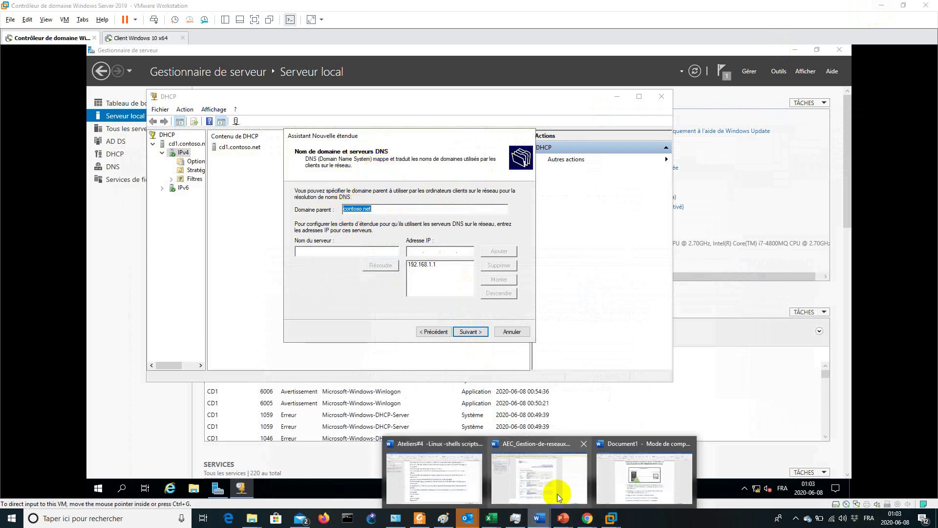
left_click(647, 472)
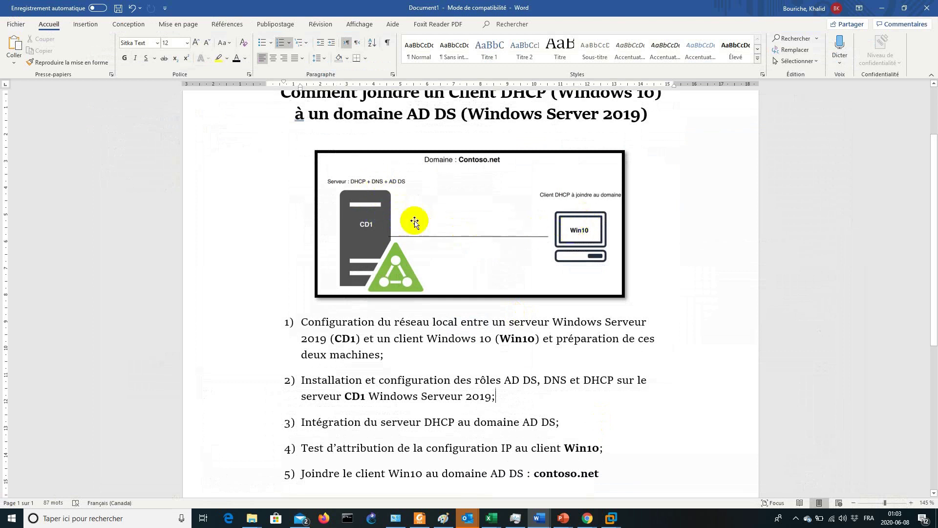
left_click(370, 210)
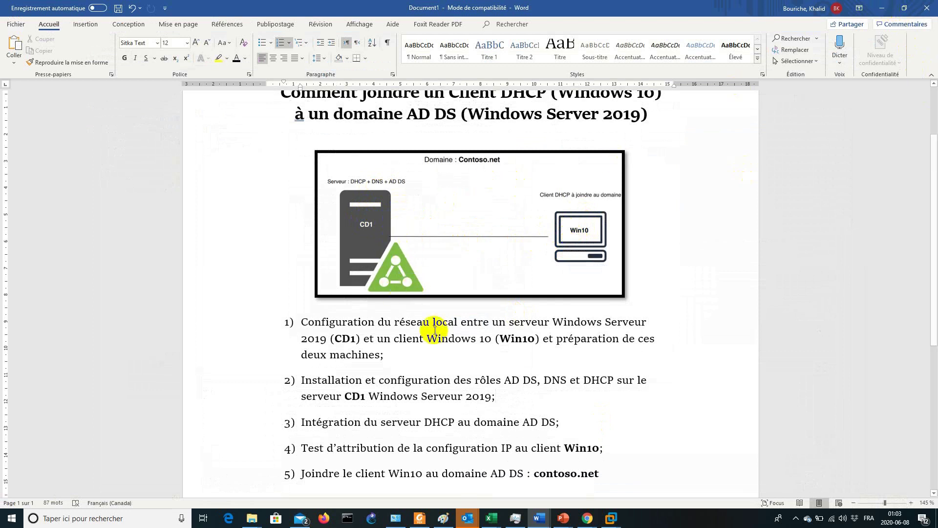
left_click(882, 8)
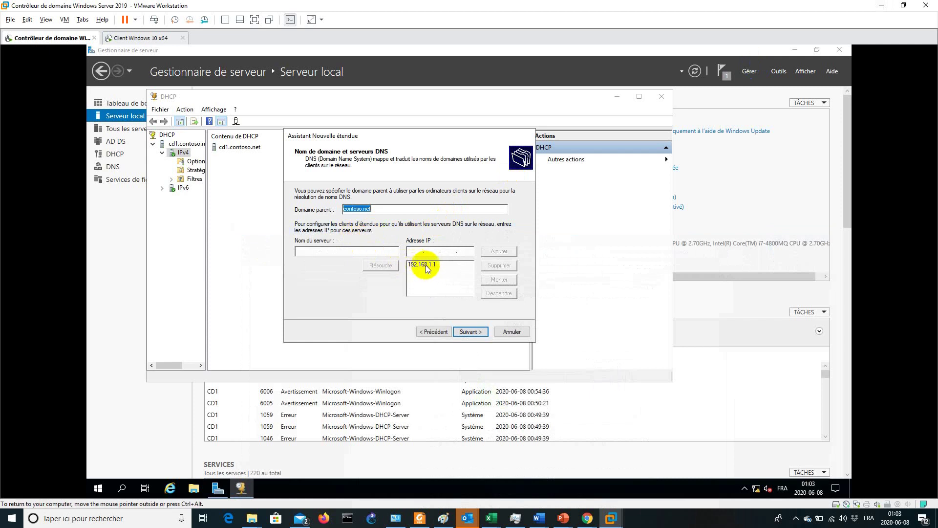
Accept DNS settings, skip WINS, activate and finish the scope, then expand MyScope
left_click(471, 332)
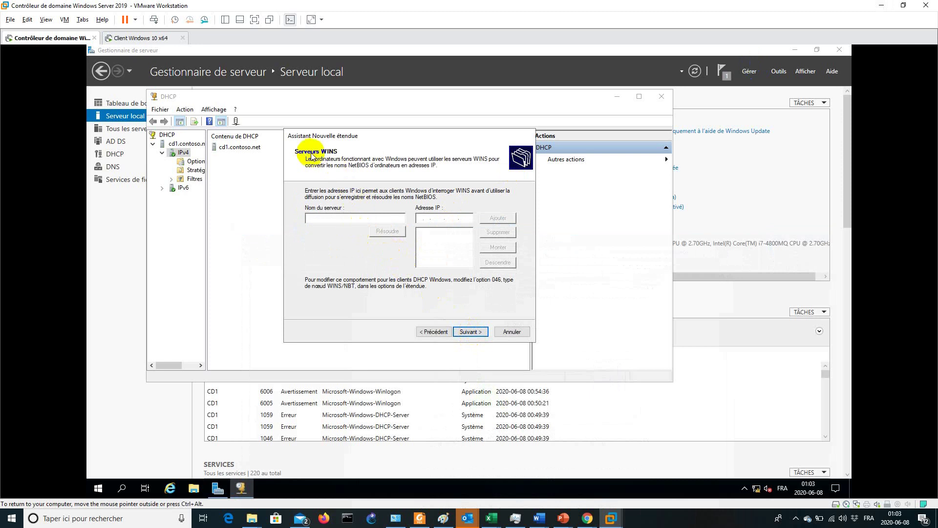
left_click(471, 334)
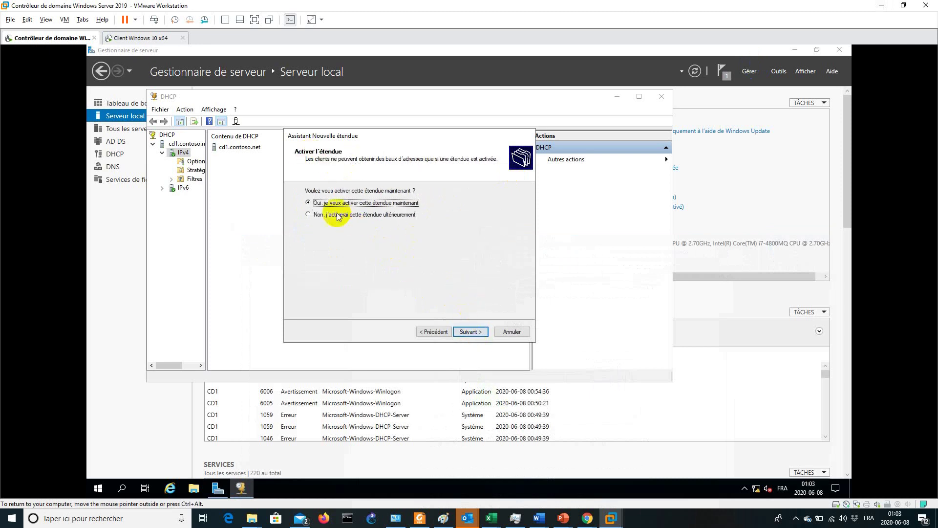
left_click(469, 331)
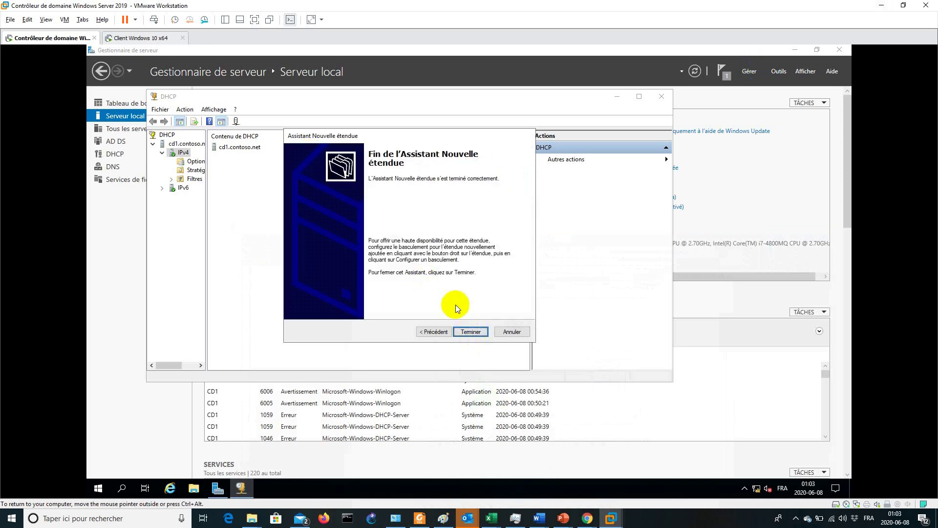
left_click(470, 331)
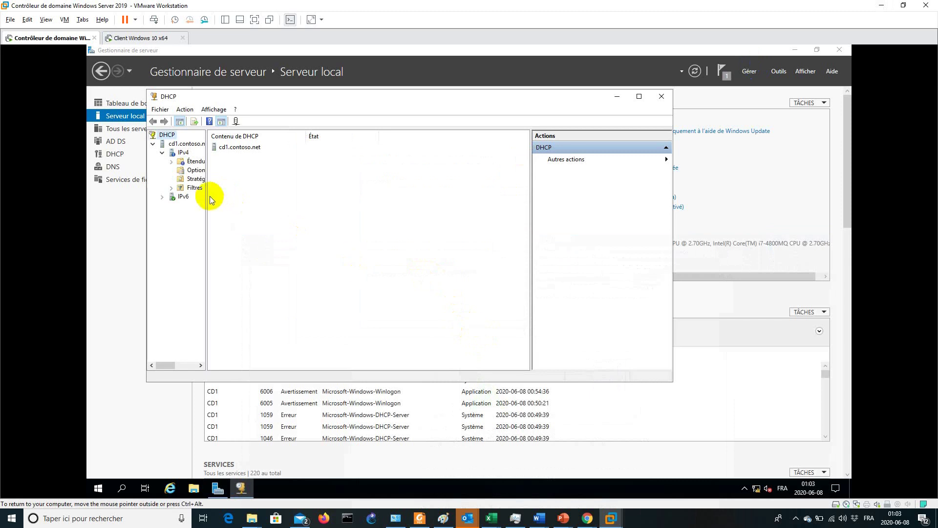
left_click_drag(206, 198, 282, 210)
double_click(213, 162)
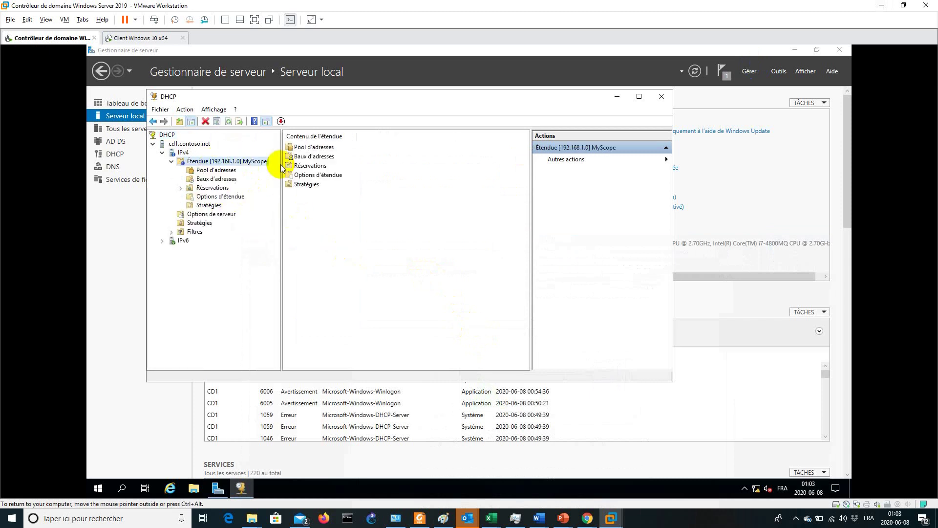
Check MyScope's options, then remove cd1.contoso.net's authorization with Interdire and confirm
left_click(221, 197)
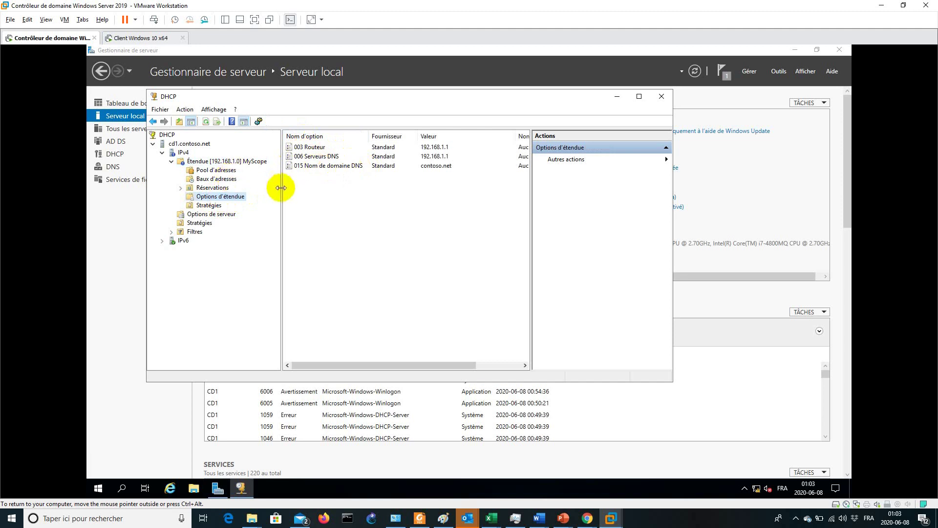
right_click(198, 146)
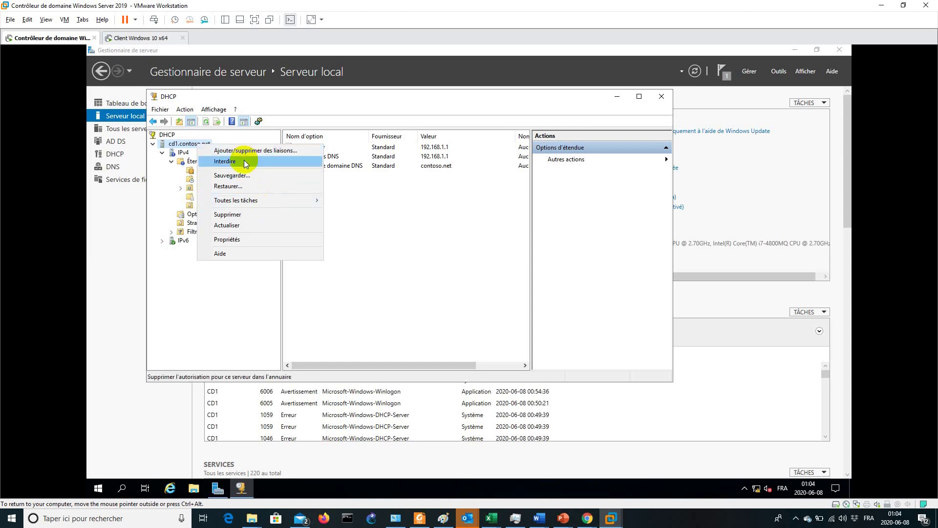
left_click(245, 161)
left_click(495, 302)
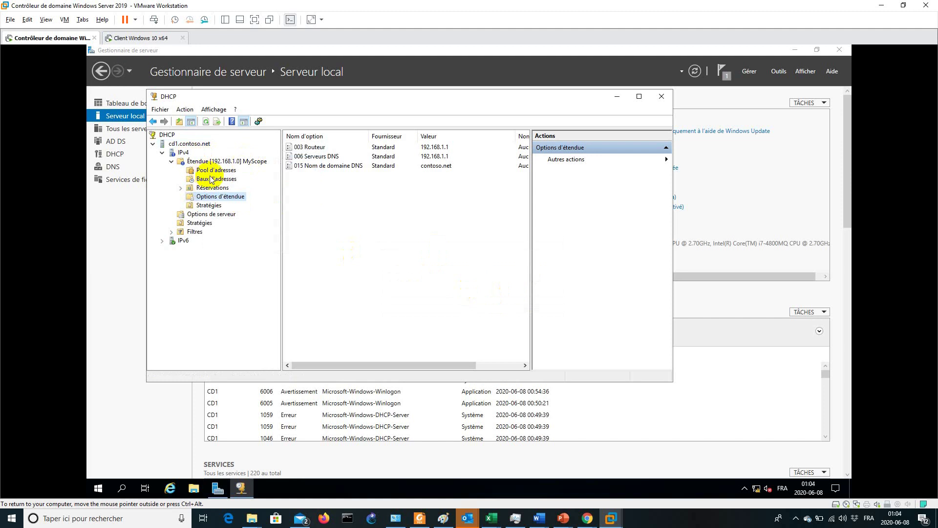
right_click(198, 147)
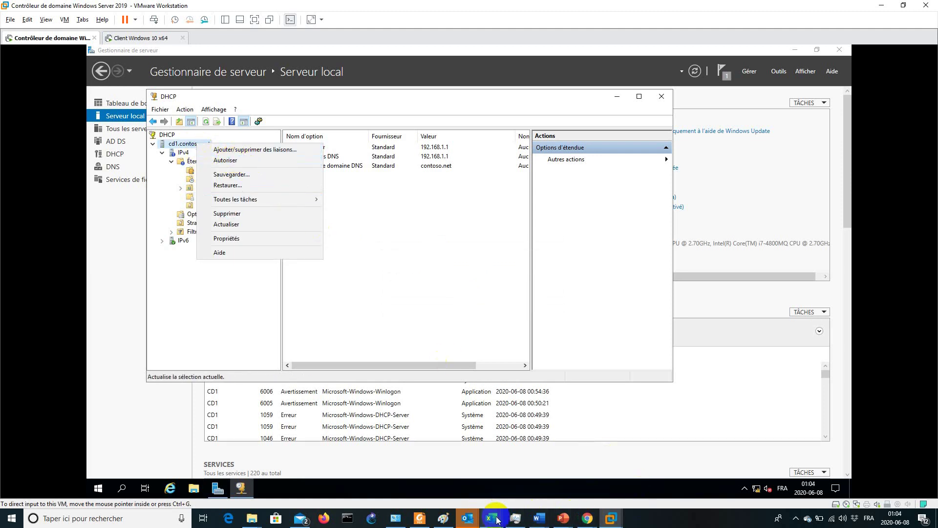
left_click(537, 518)
Insert '(autorisation)' after Intégration in item 3 of the Word plan, then minimize Word
left_click(620, 473)
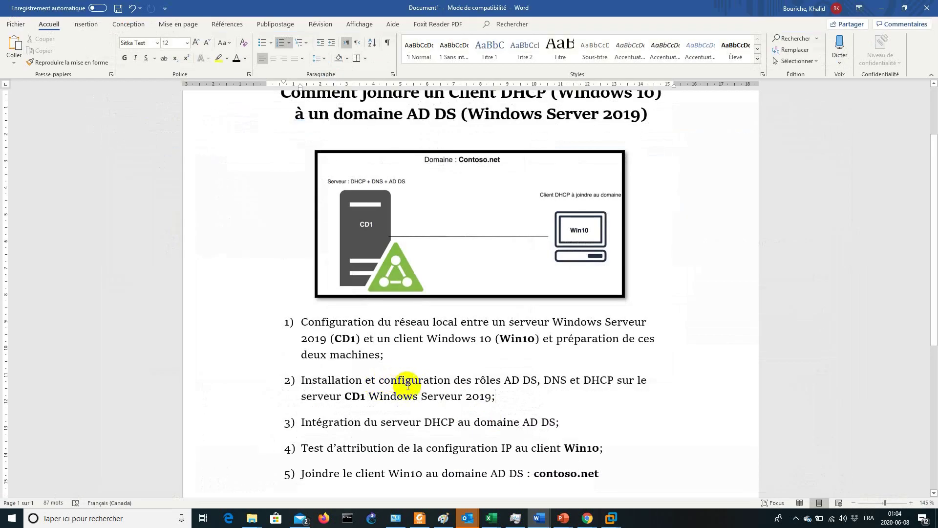
left_click_drag(302, 423, 566, 424)
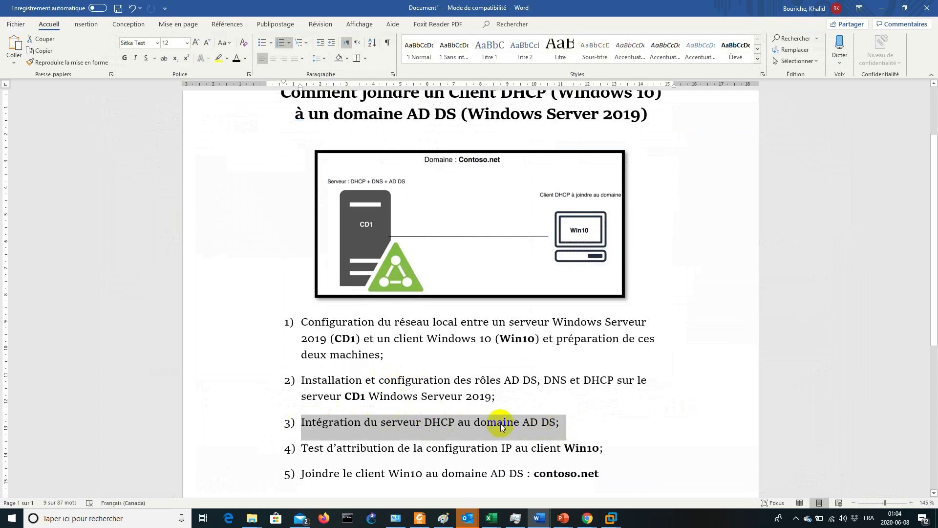
left_click(363, 427)
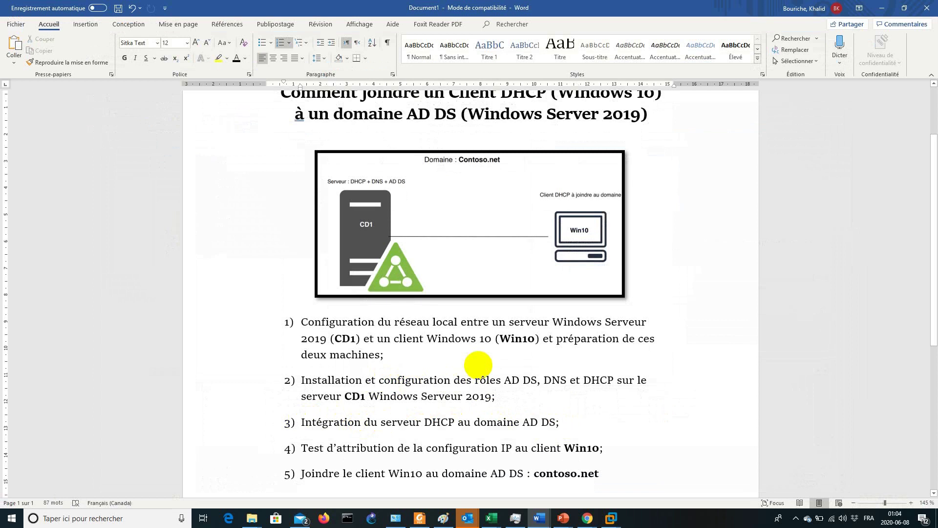
type("()autorisa")
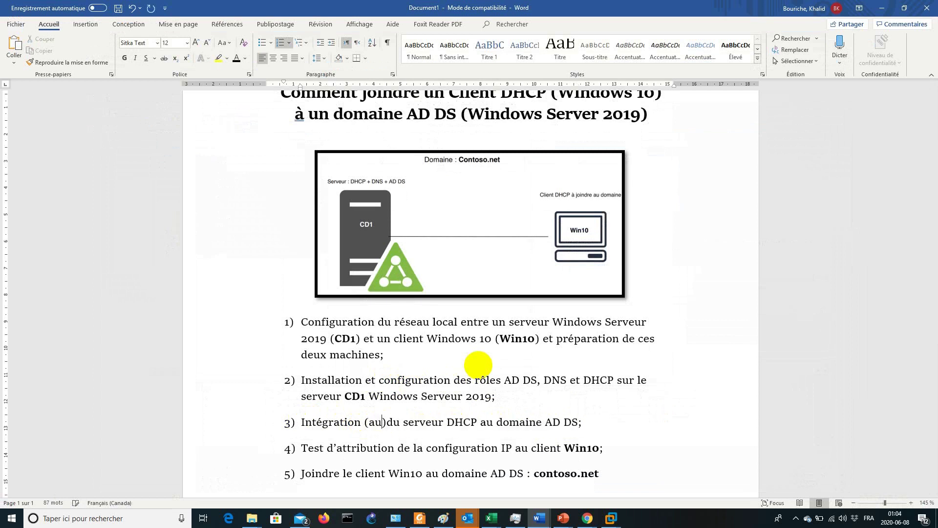
type("tion")
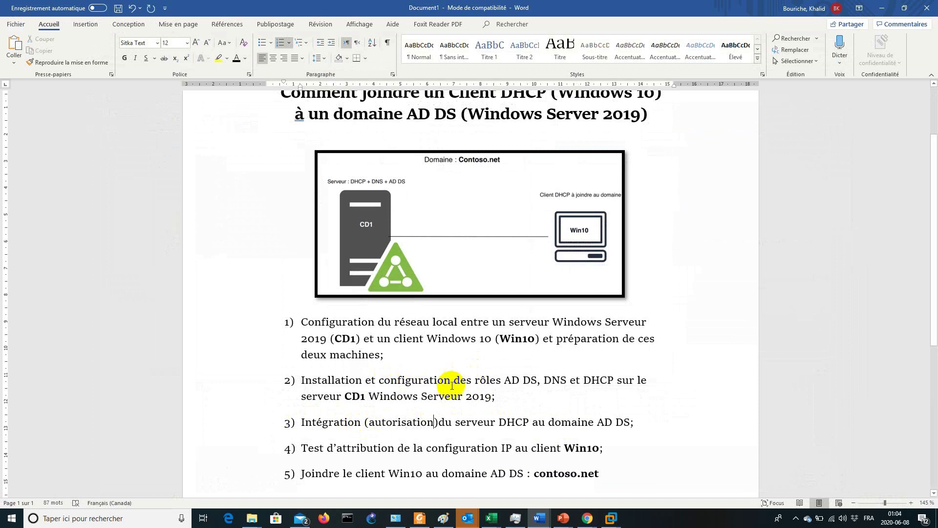
left_click(442, 421)
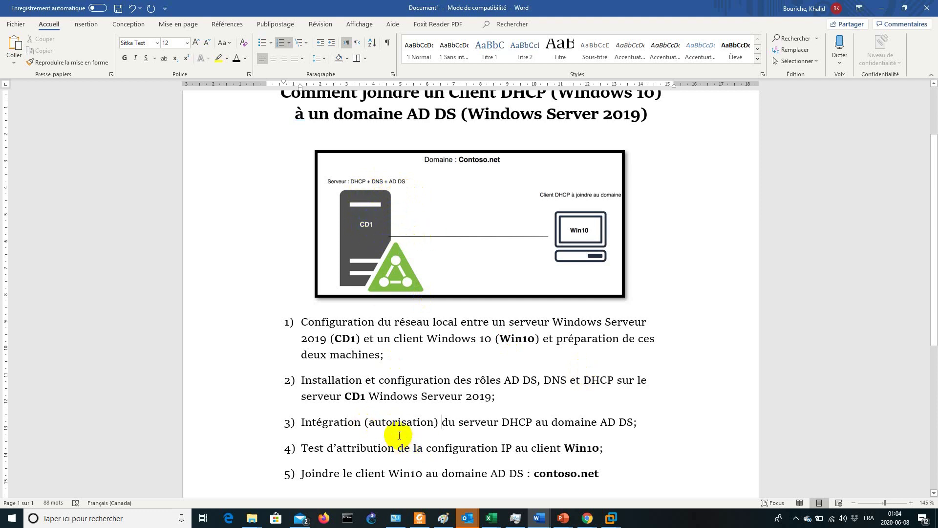
double_click(391, 423)
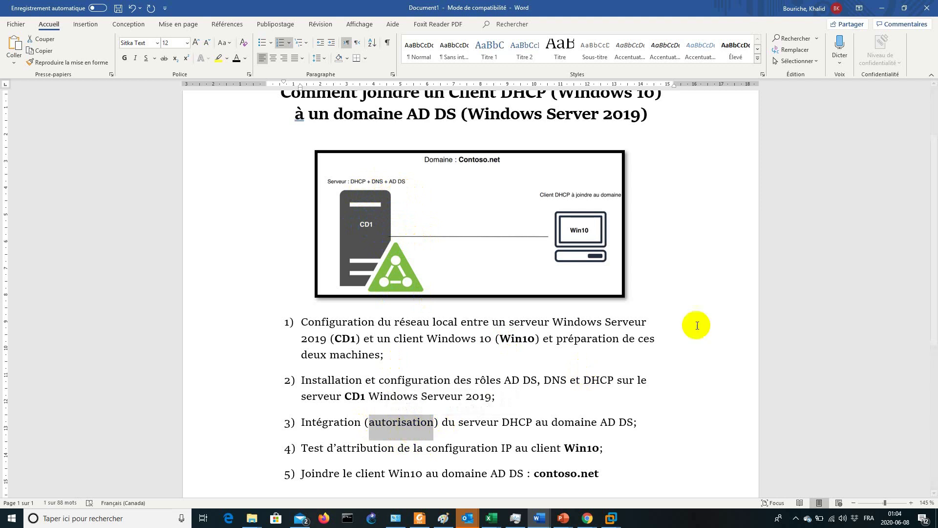
left_click(882, 7)
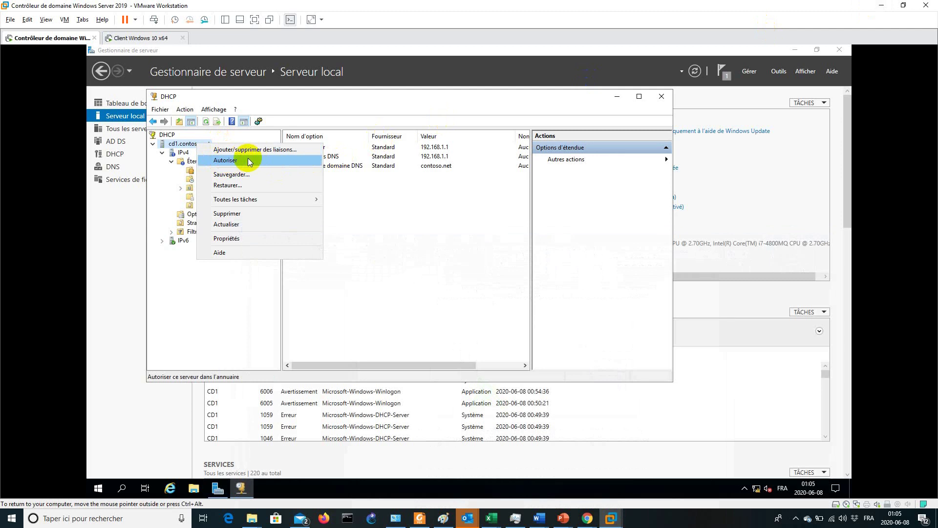
Authorize cd1.contoso.net with Autoriser and verify the menu now offers Interdire
left_click(250, 161)
right_click(204, 145)
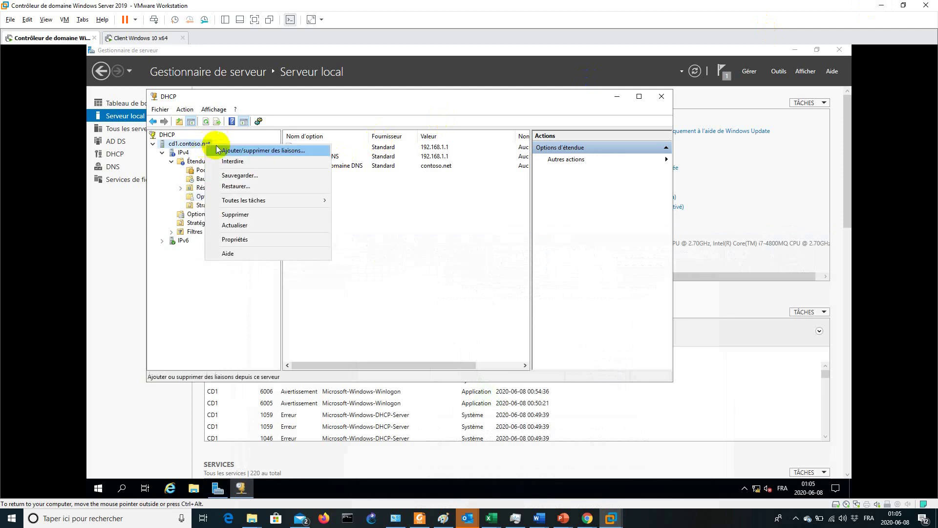
left_click(436, 240)
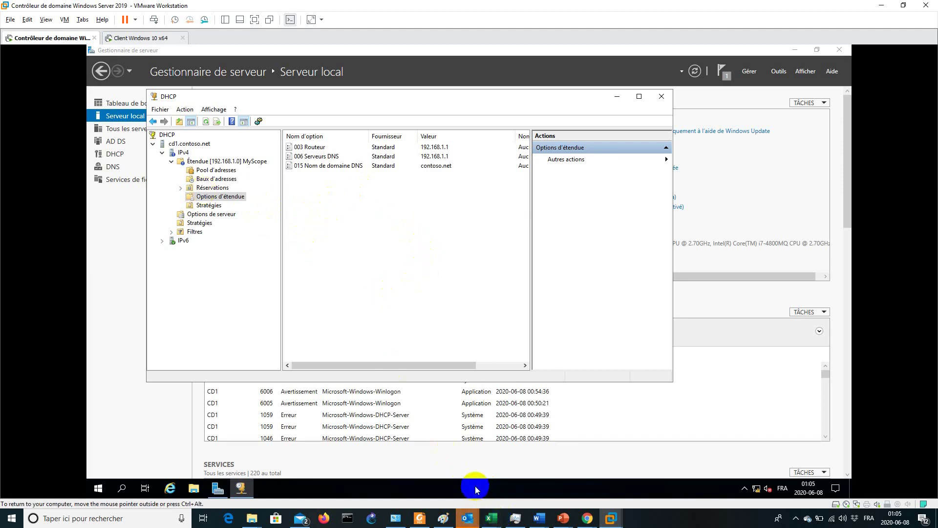
mouse_move(545, 522)
left_click(635, 477)
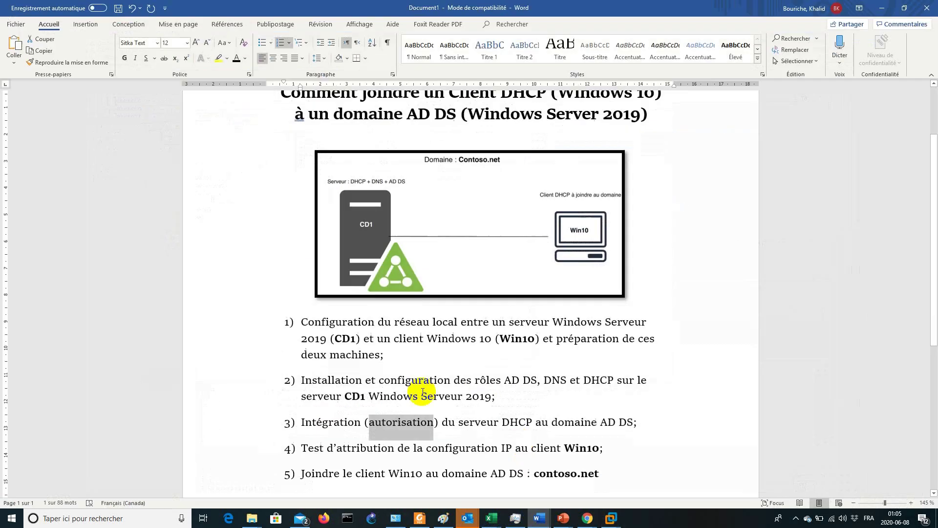
scroll(339, 422, "down", 1)
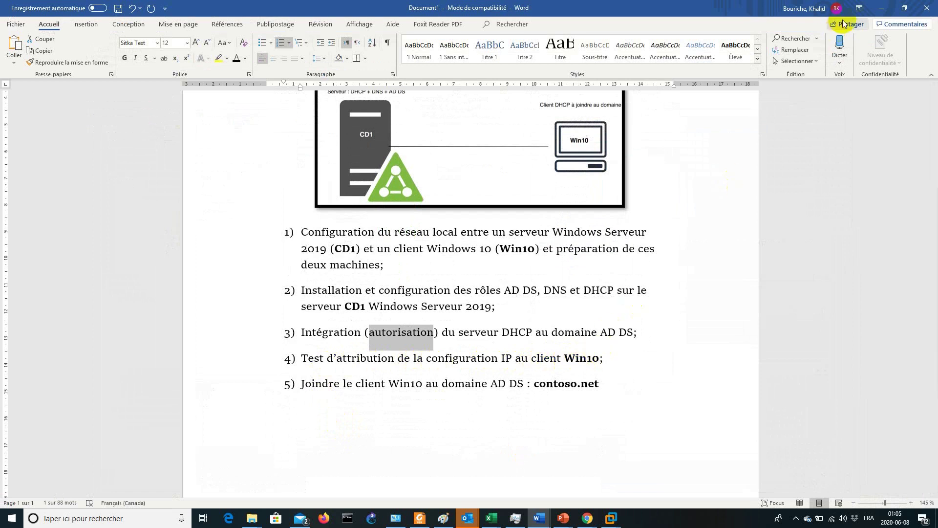
left_click(882, 9)
On the Windows 10 client, check Ethernet0's details showing self-assigned 169.254.236.202
left_click(147, 38)
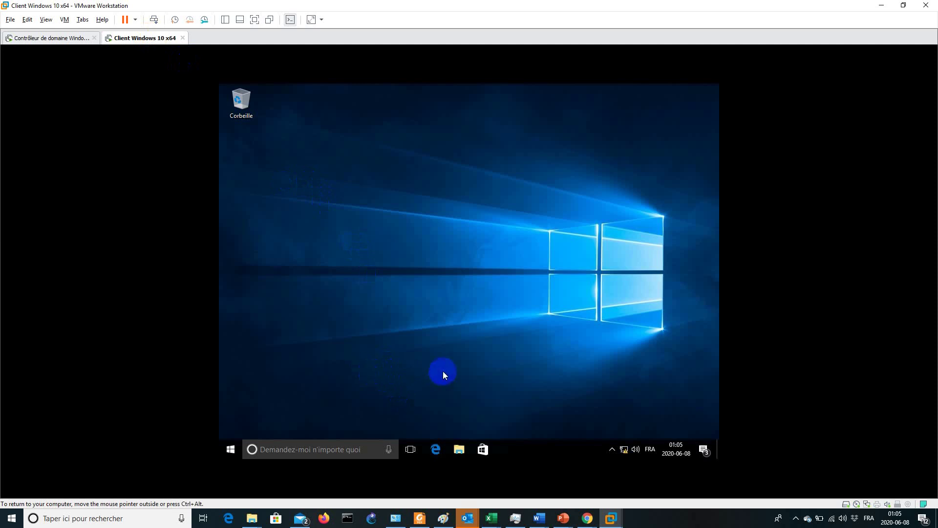
key("super+r")
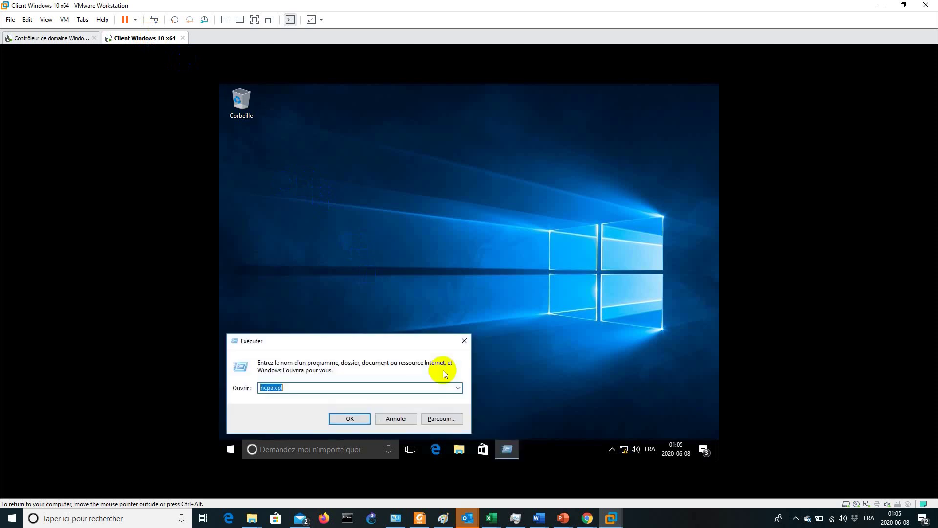
key("Return")
double_click(477, 189)
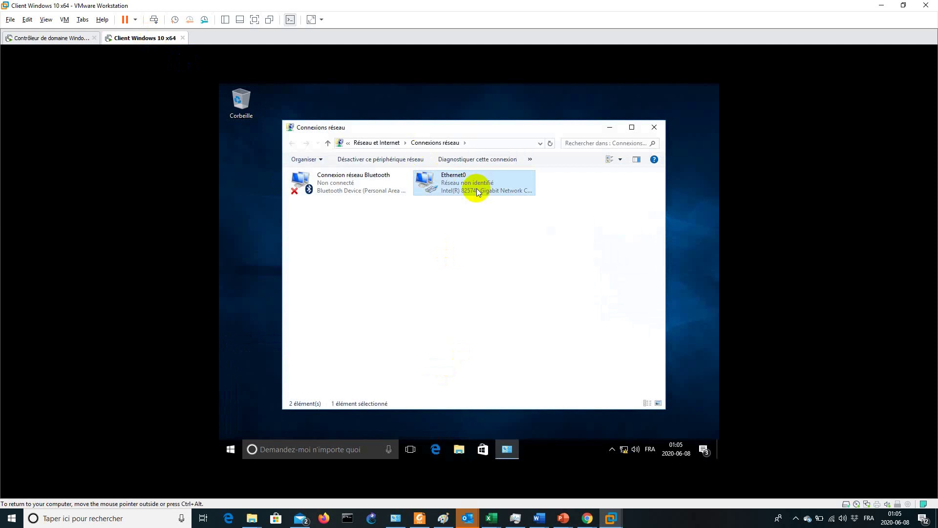
left_click(414, 261)
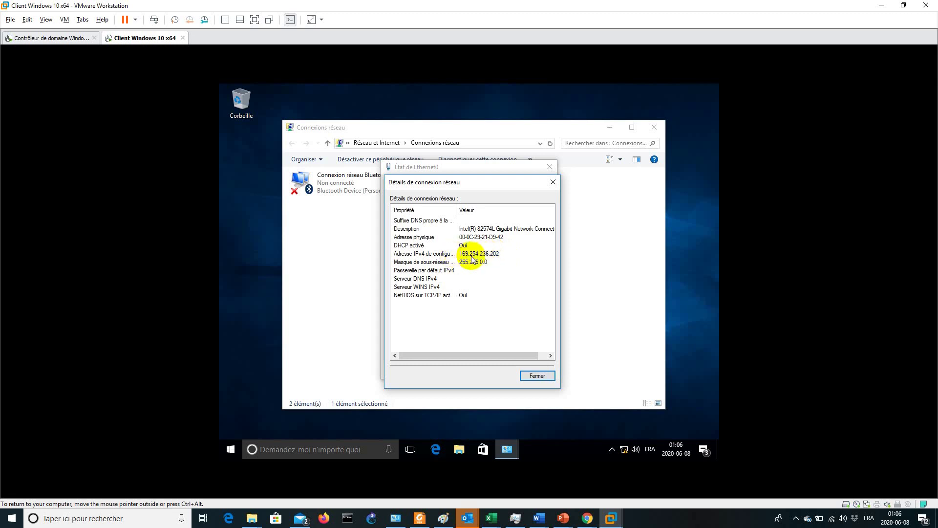
left_click_drag(465, 184, 460, 165)
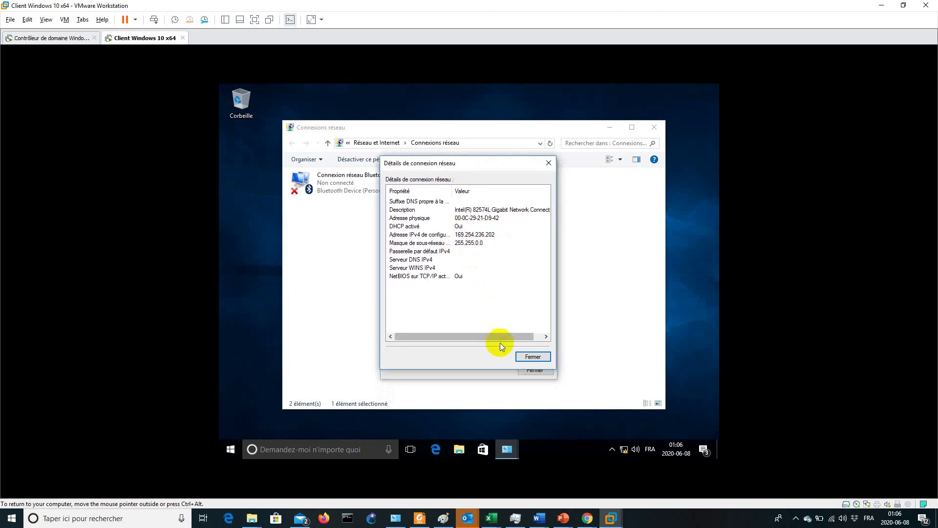
left_click(528, 357)
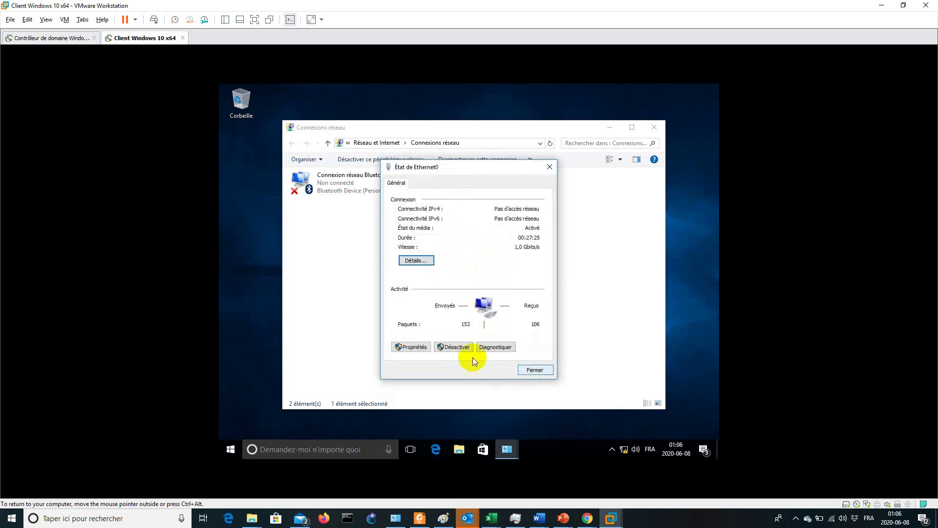
Disable and re-enable Ethernet0, then confirm its 192.168.1.2 lease from 192.168.1.1
left_click(461, 346)
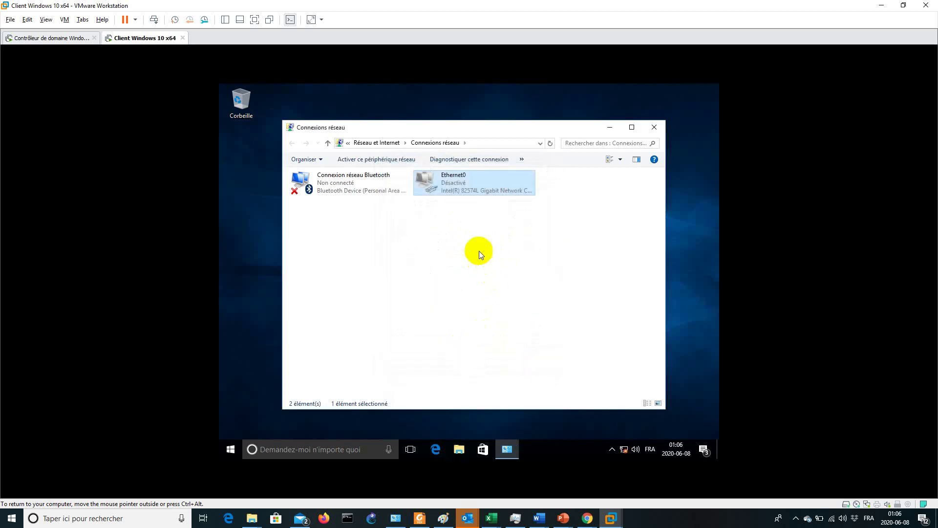
right_click(473, 179)
left_click(490, 183)
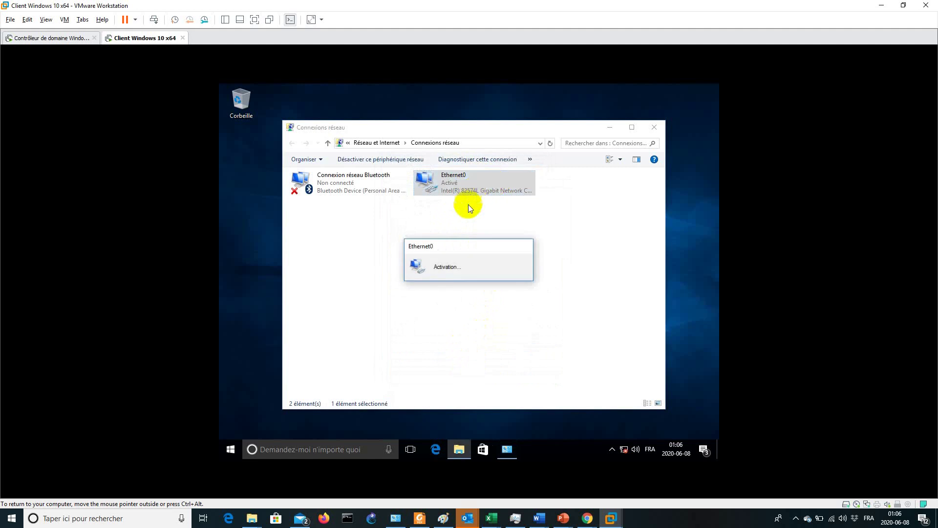
left_click(609, 272)
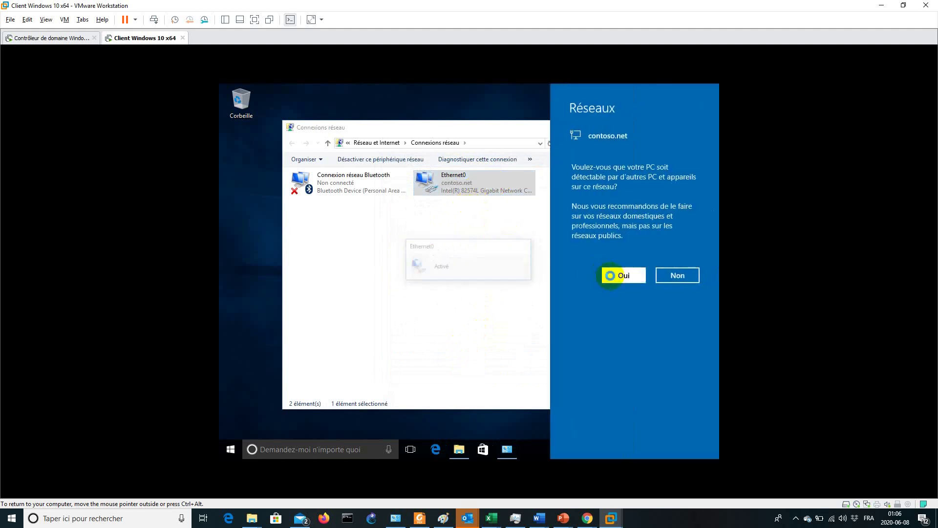
right_click(474, 184)
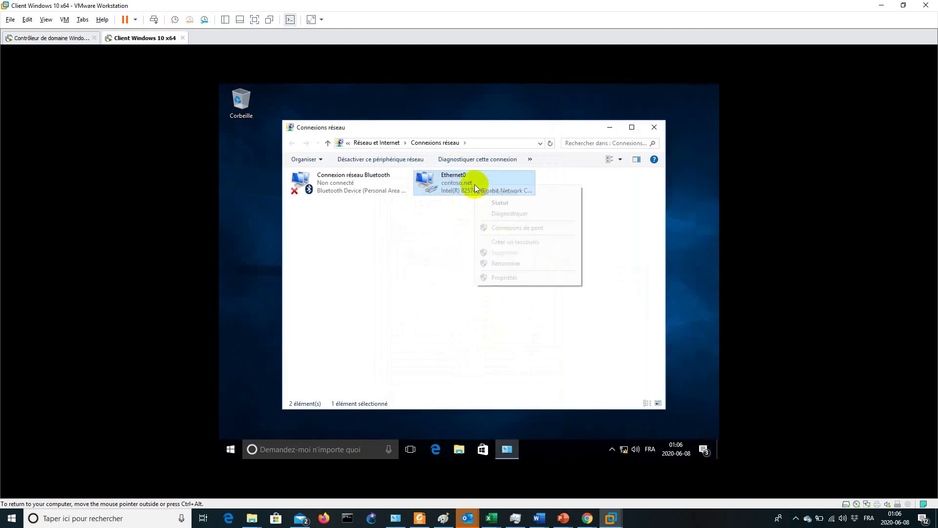
left_click(507, 279)
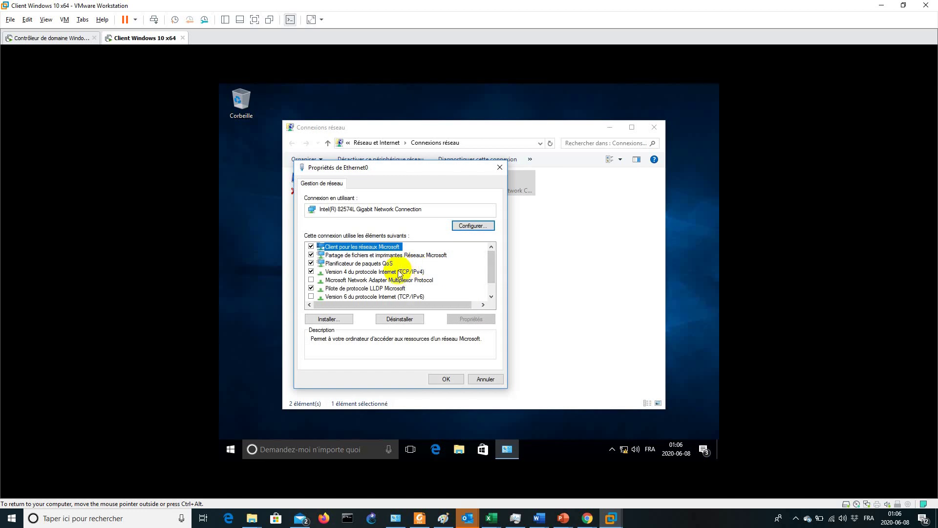
left_click(481, 377)
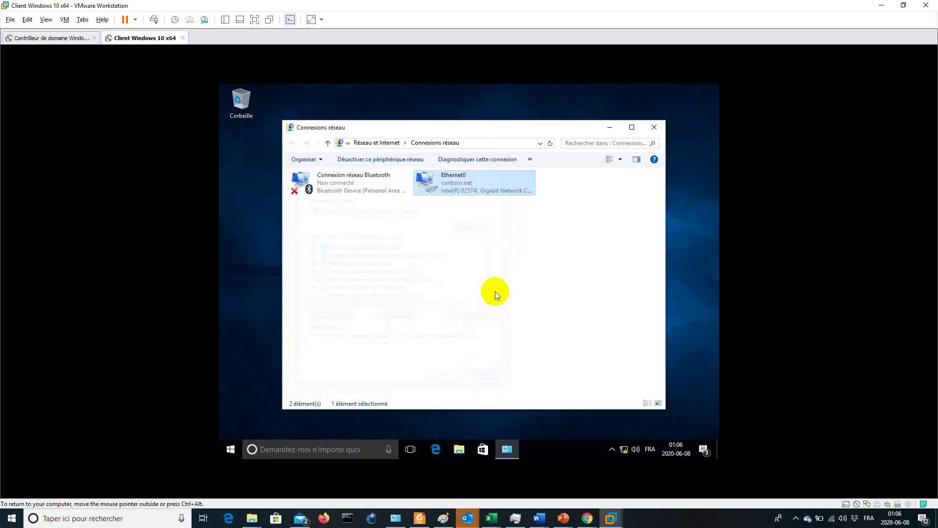
right_click(494, 193)
left_click(501, 206)
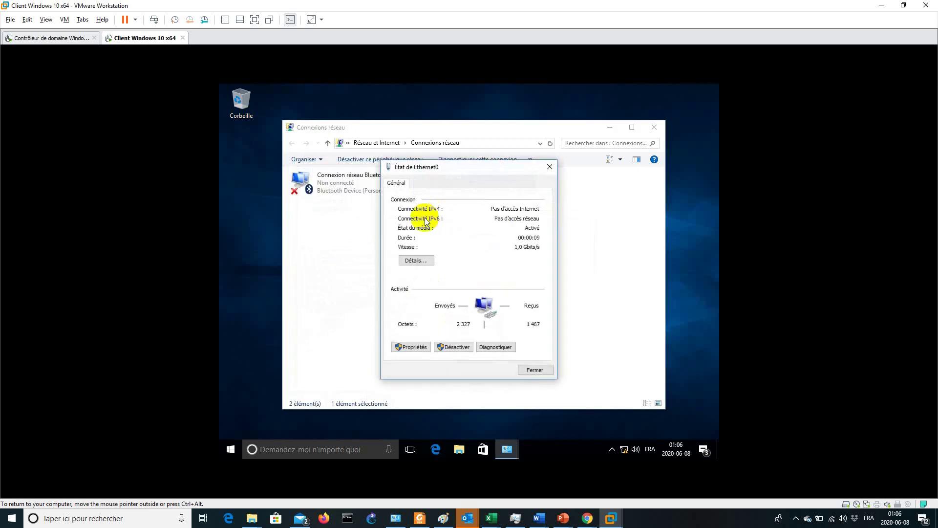
left_click(417, 260)
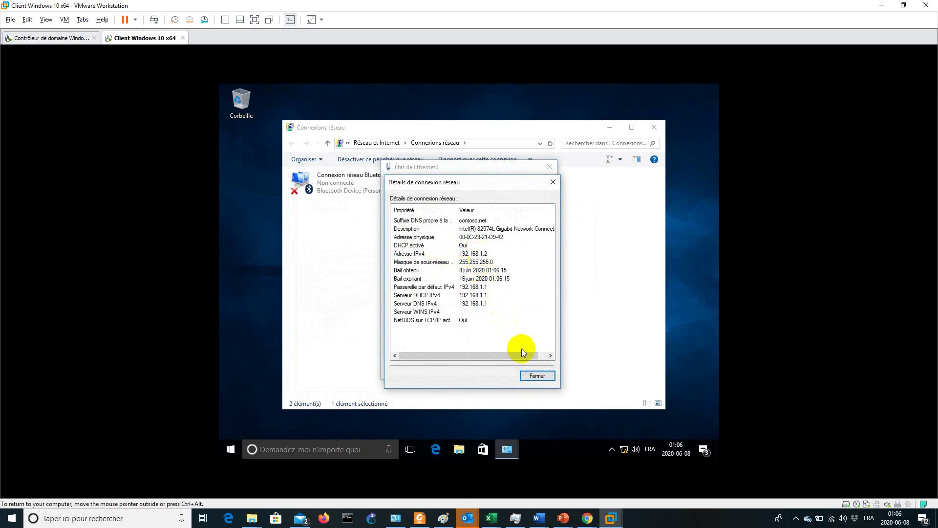
left_click(535, 378)
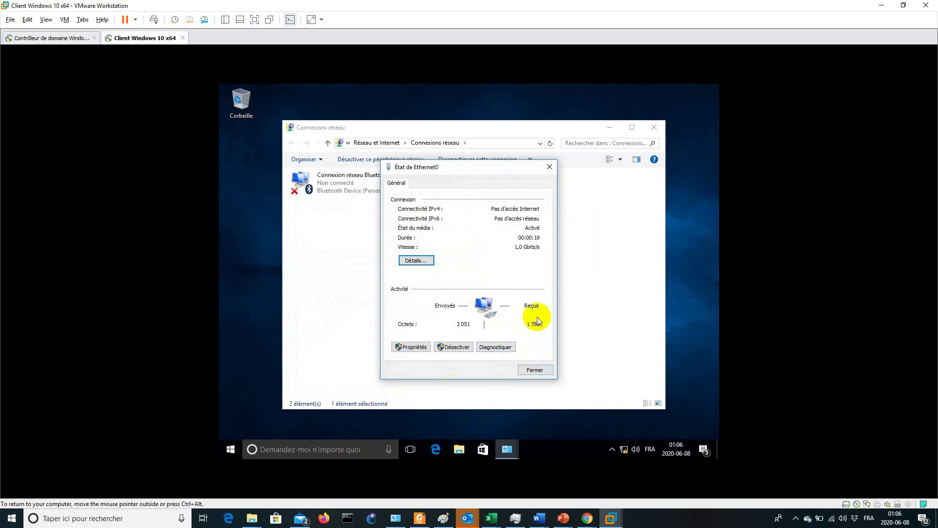
Open a Command Prompt via Run with cmd
key("super+r")
type("cmd")
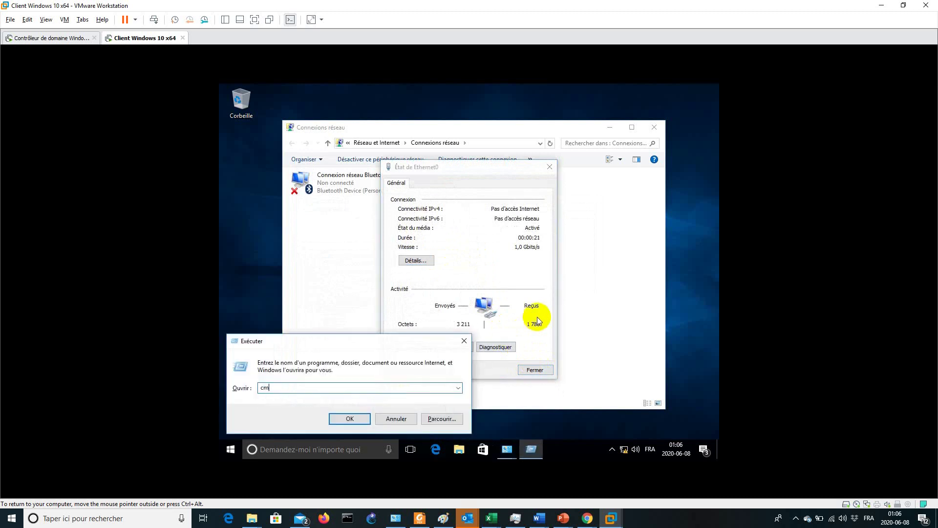
key("Return")
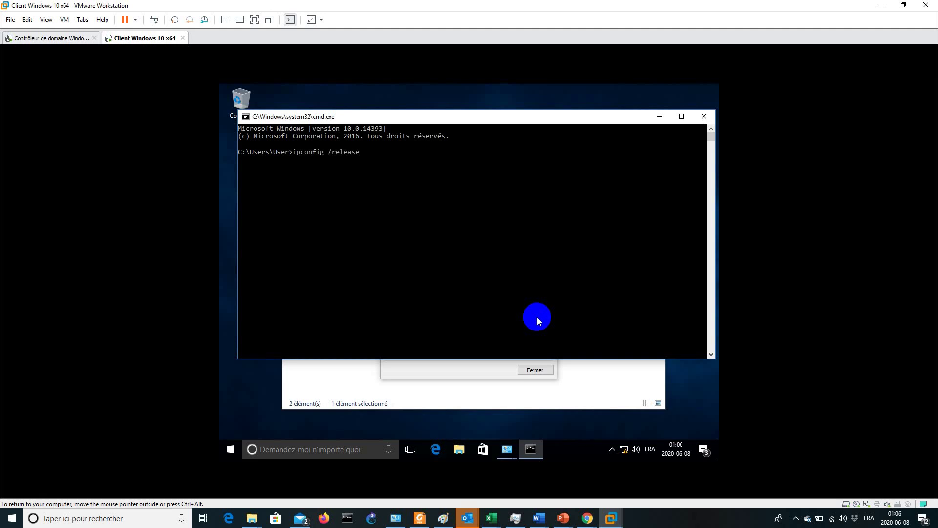
Release the client's IP lease with ipconfig /release
key("Return")
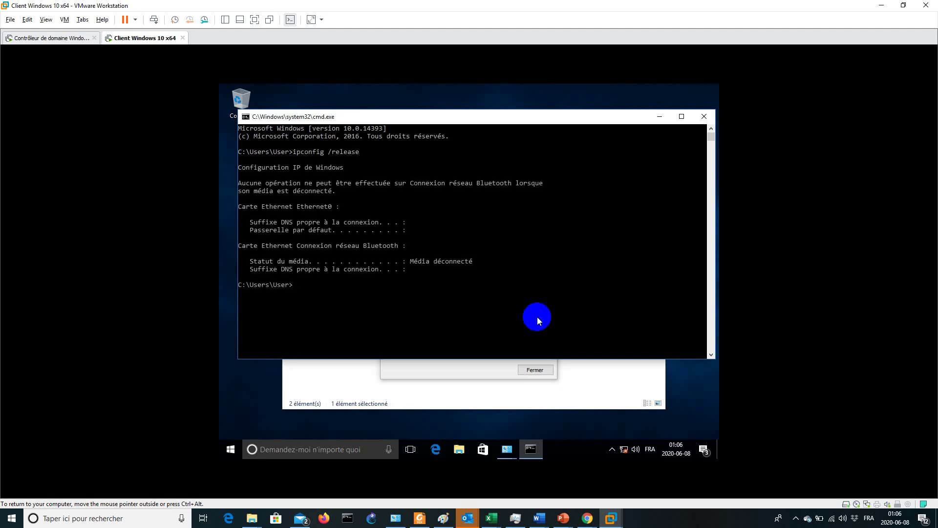
left_click(528, 372)
left_click_drag(581, 113, 596, 249)
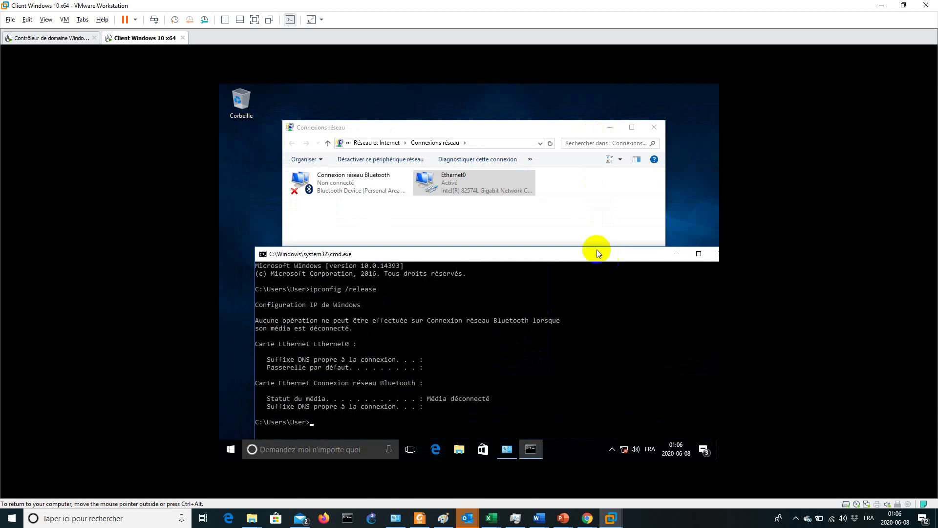
Confirm Ethernet0 now has self-assigned 169.254.236.202 on an unidentified network, then recall the command
right_click(468, 184)
left_click(489, 201)
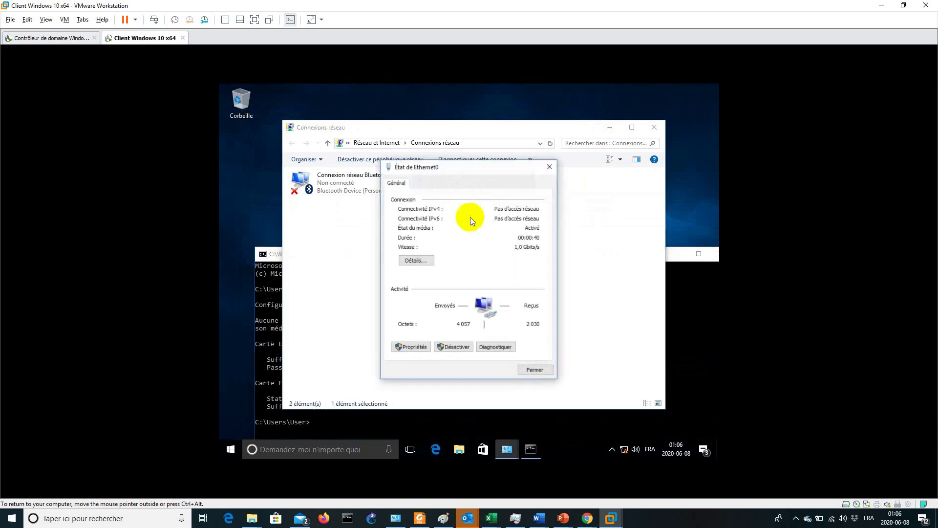
left_click(426, 260)
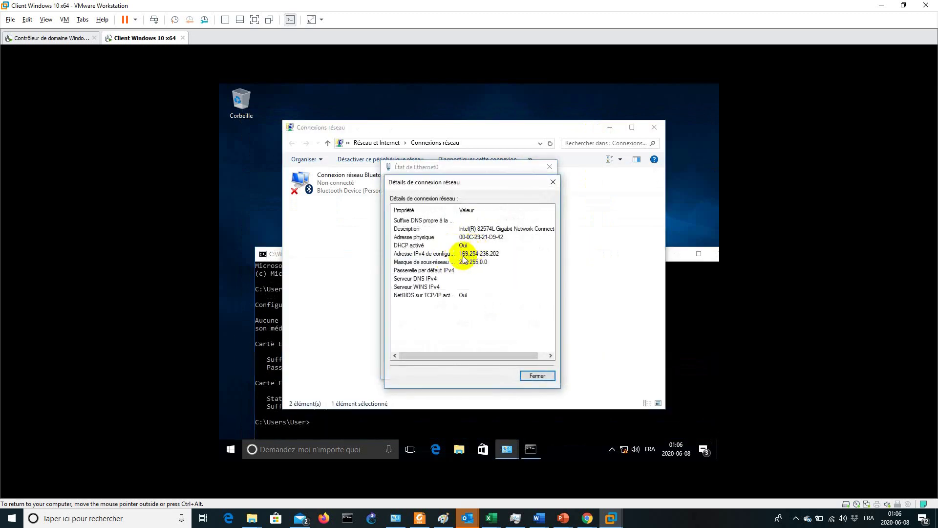
left_click(534, 374)
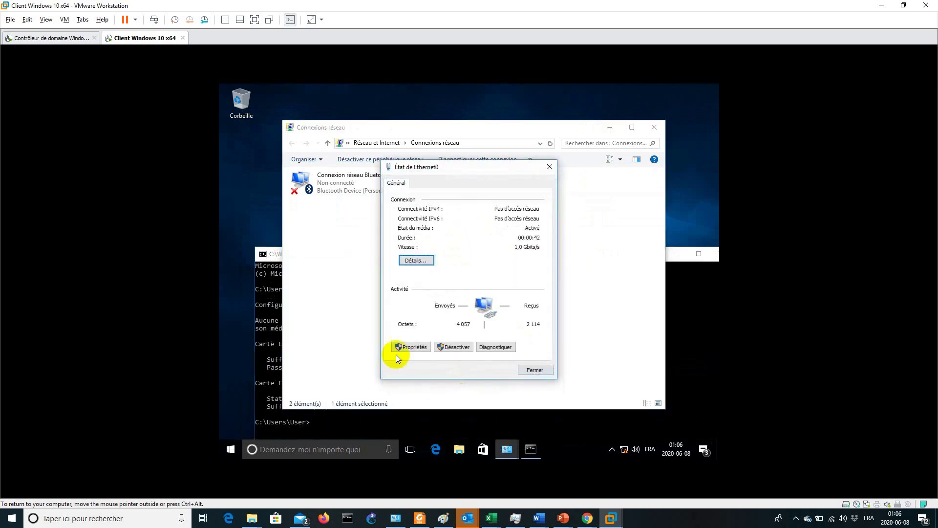
left_click(531, 370)
left_click(258, 331)
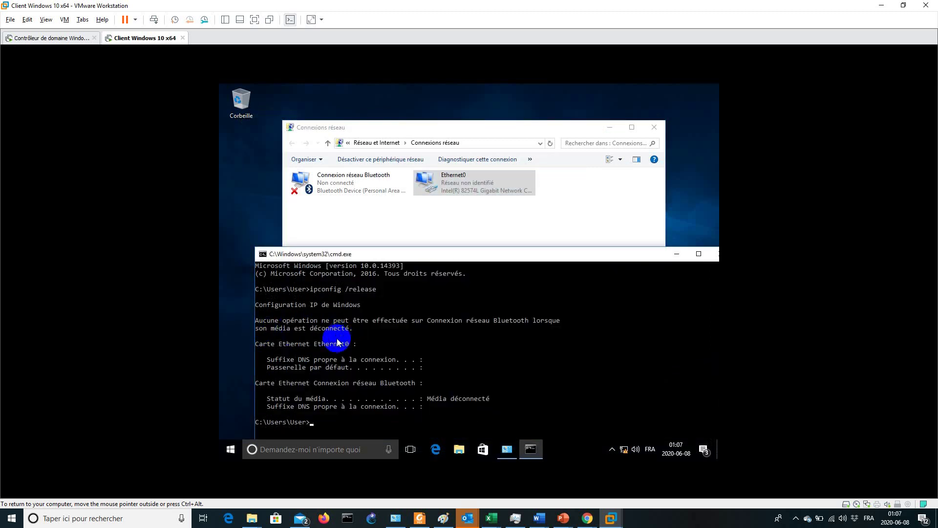
key("Up")
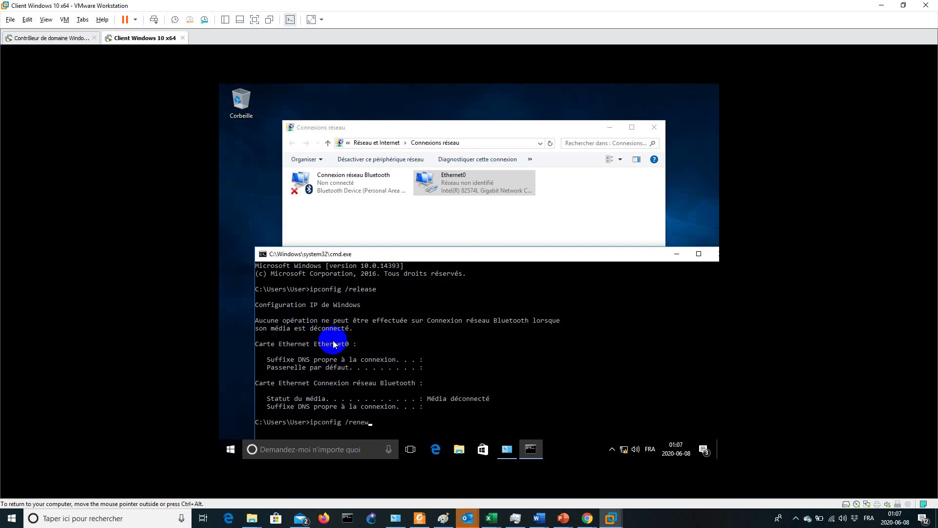
Renew the lease and verify Ethernet0 shows 192.168.1.2, mask 255.255.255.0, gateway/DHCP/DNS 192.168.1.1
key("Return")
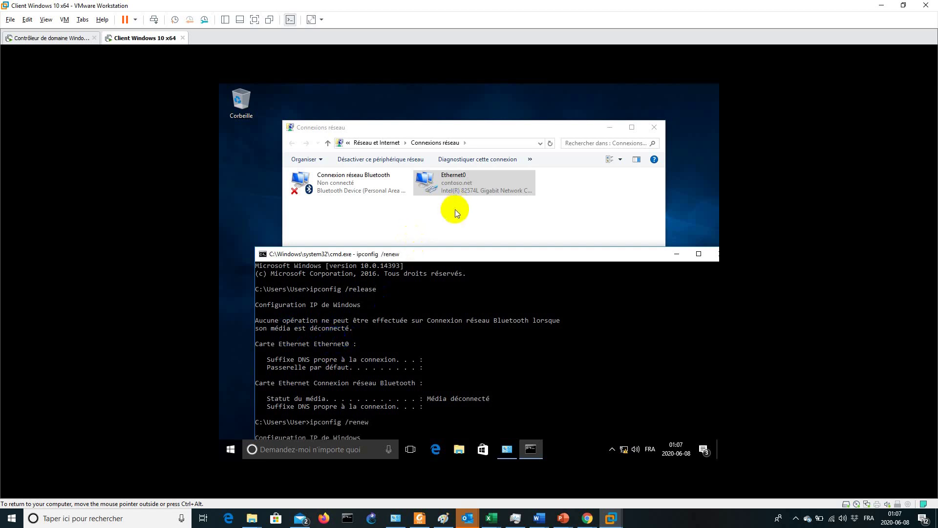
right_click(470, 184)
left_click(492, 204)
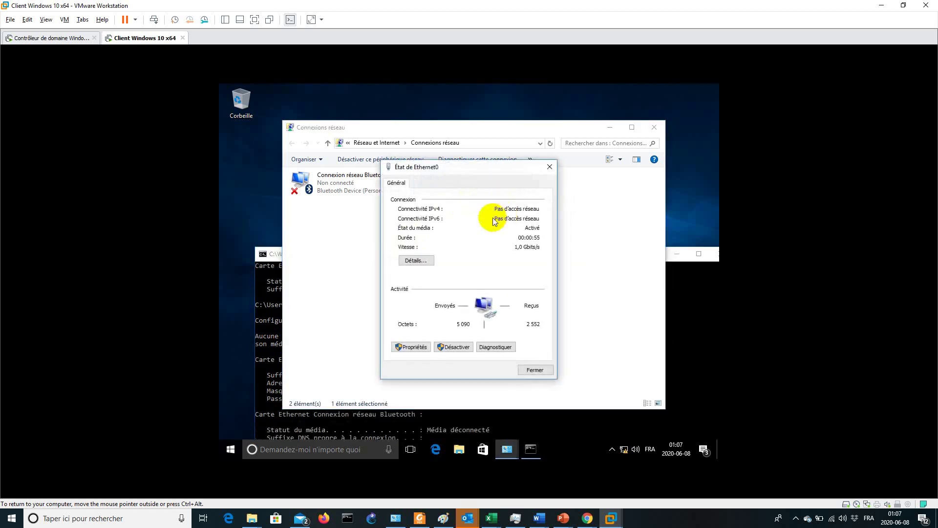
left_click(416, 260)
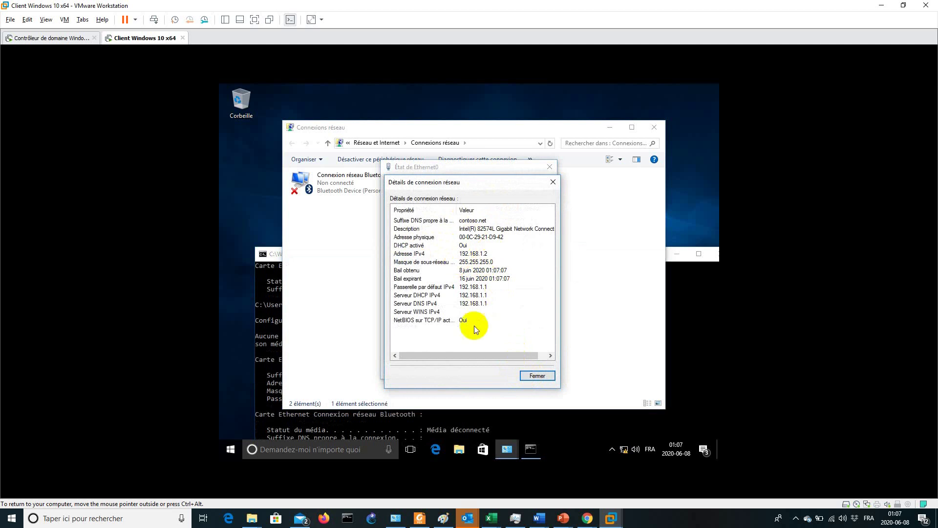
left_click(536, 375)
left_click(533, 365)
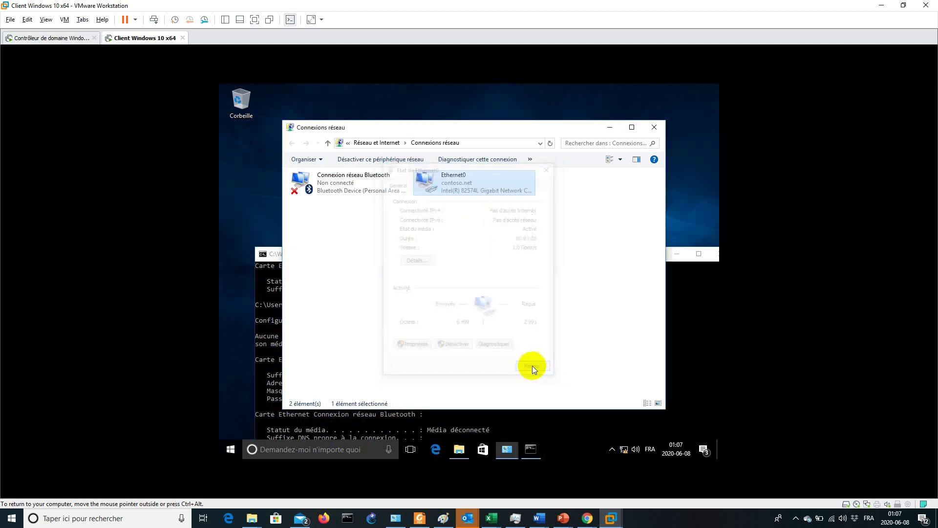
left_click_drag(685, 255, 578, 173)
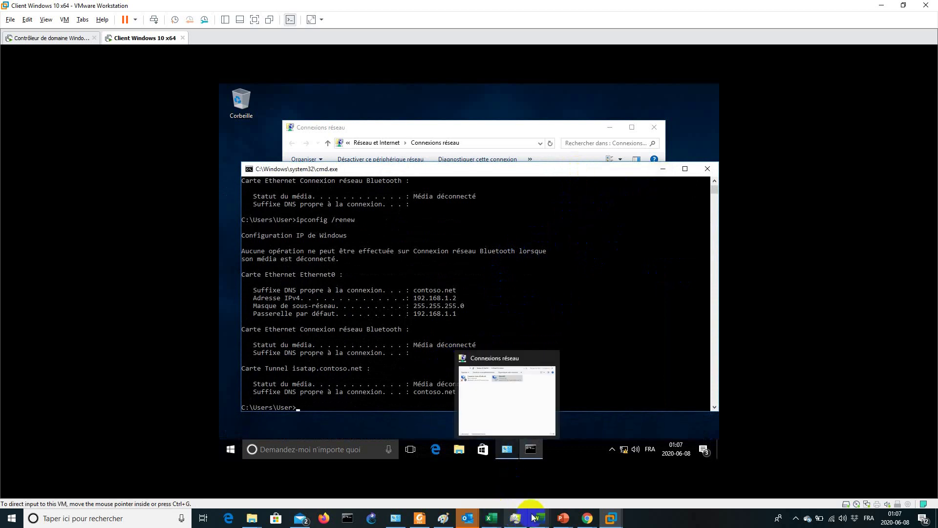
mouse_move(537, 517)
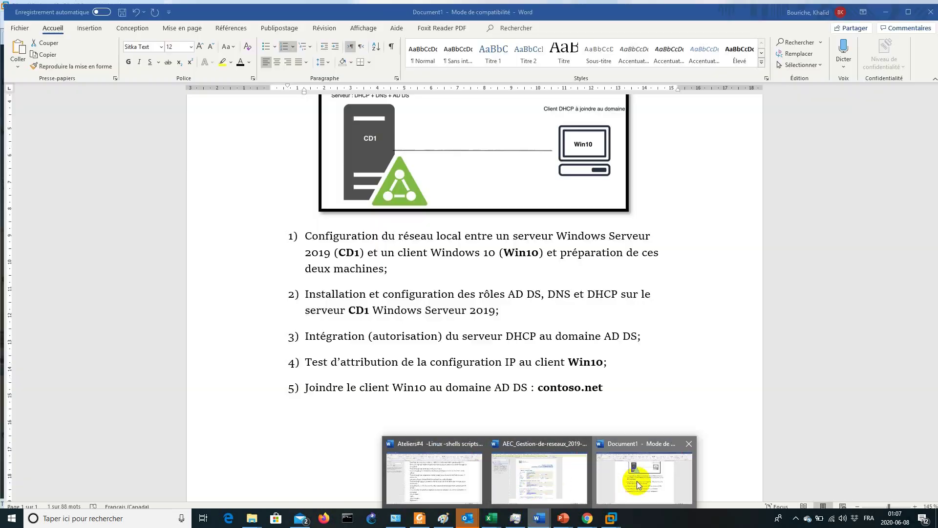
left_click(555, 467)
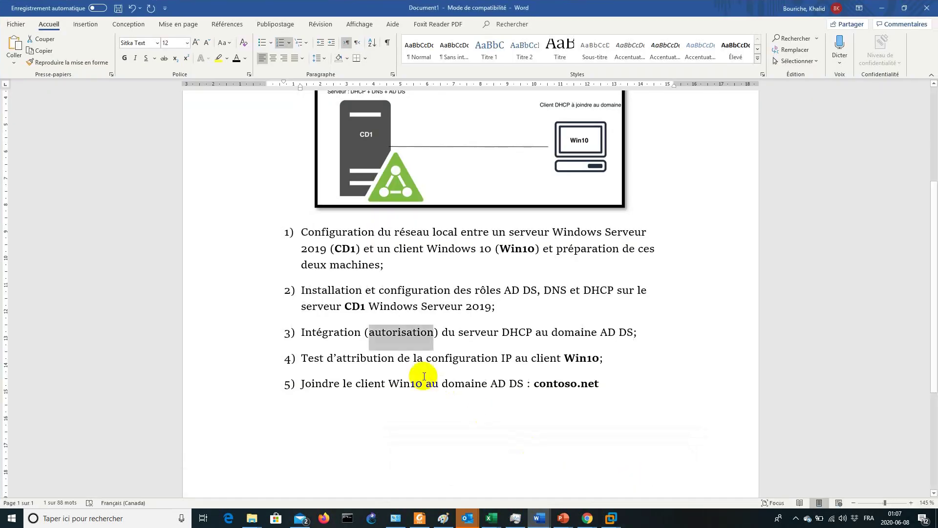
left_click_drag(302, 383, 609, 386)
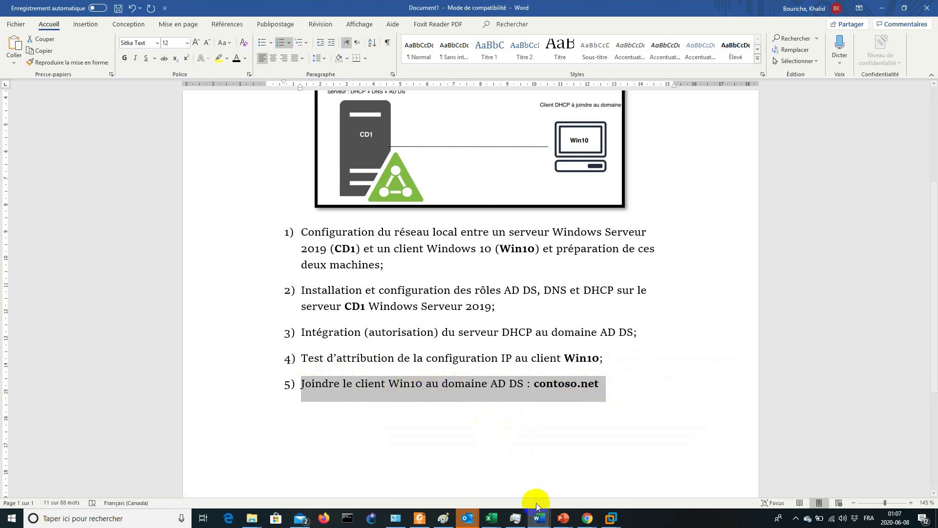
mouse_move(467, 518)
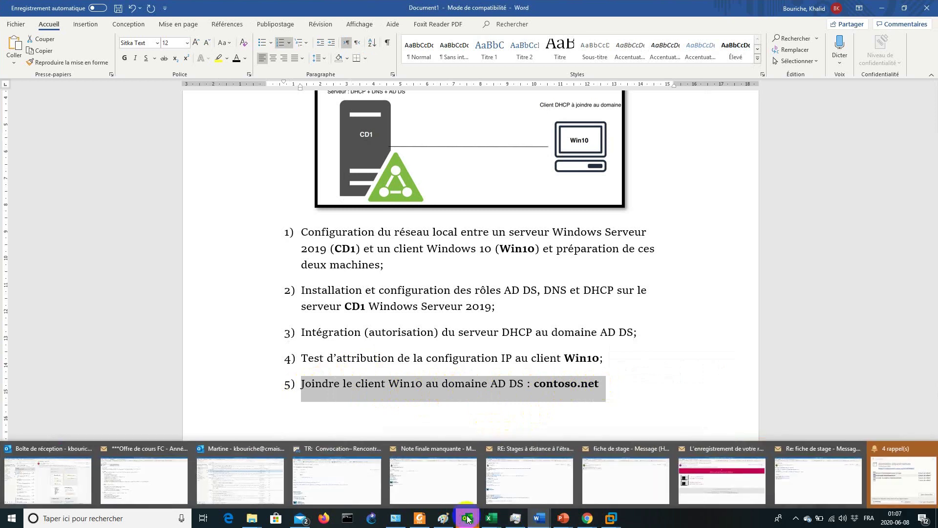
left_click(718, 341)
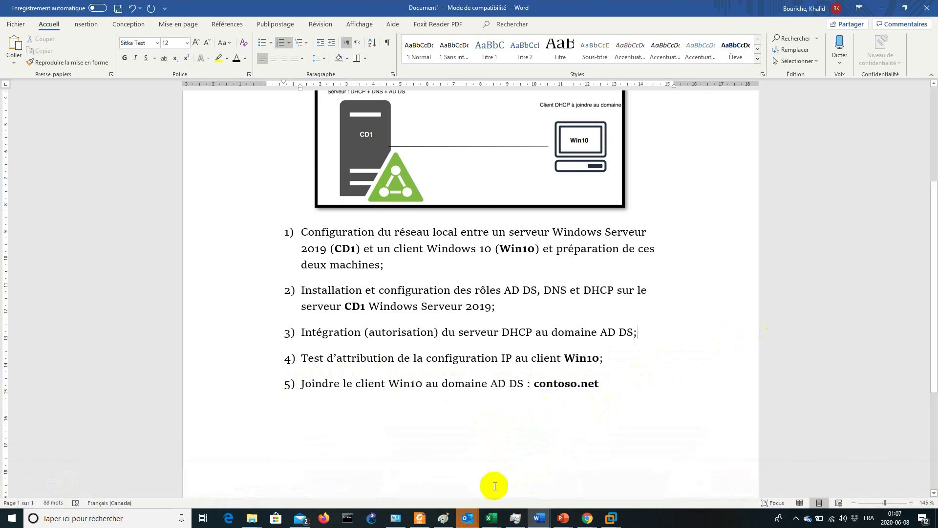
mouse_move(611, 508)
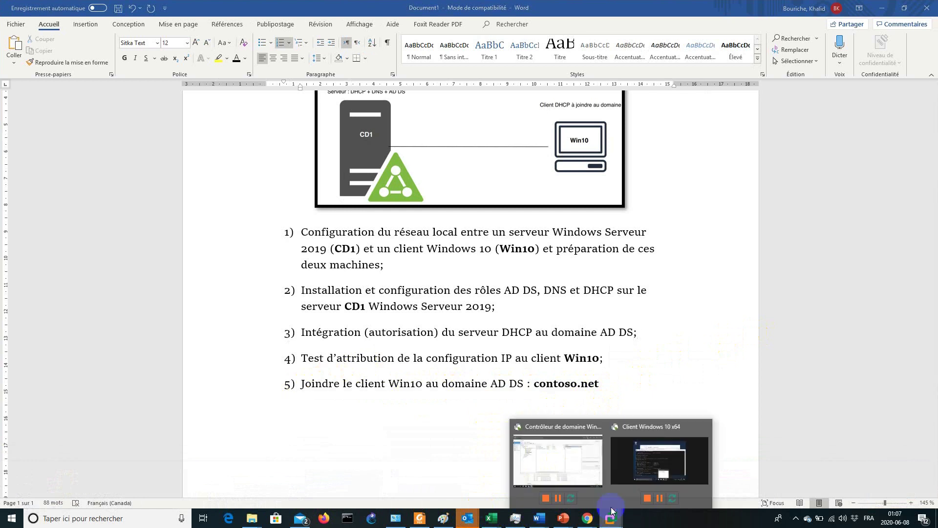
left_click(644, 476)
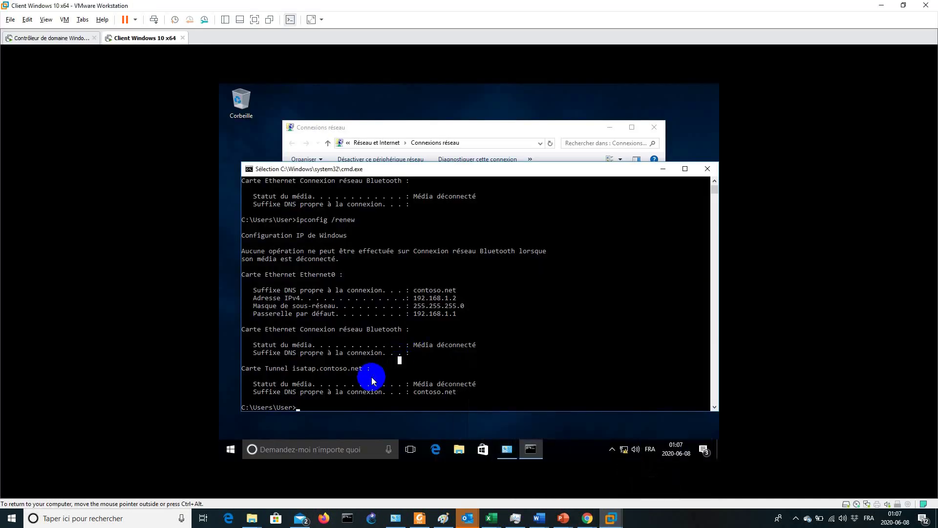
Open the computer name and domain settings from Ce PC's system properties
key("super")
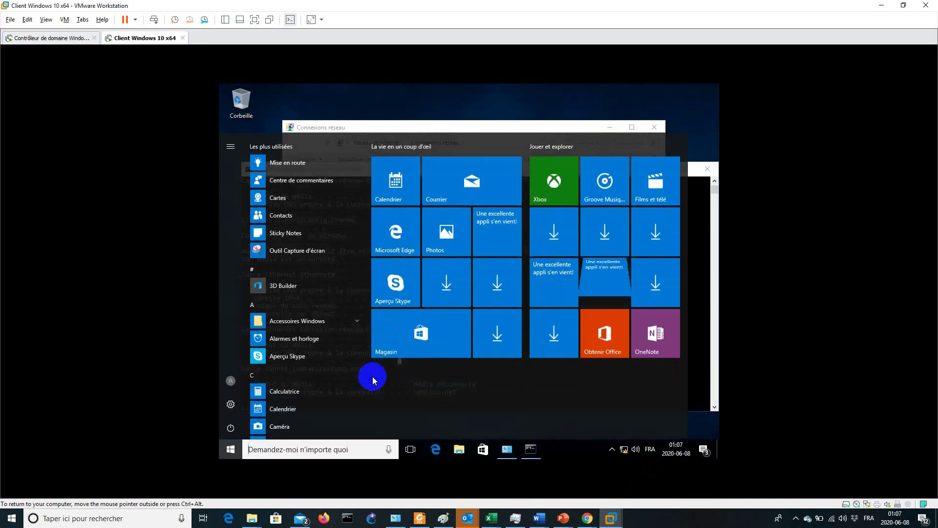
type("pc")
right_click(327, 187)
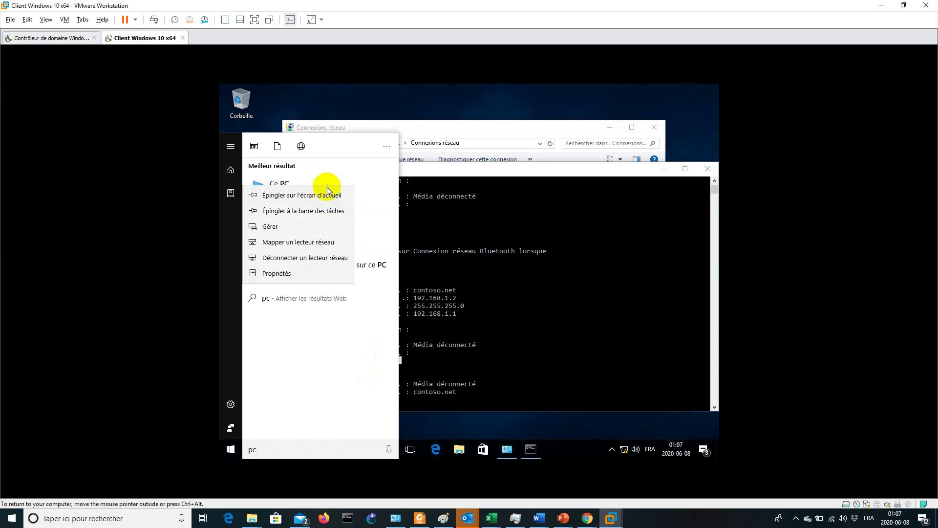
left_click(297, 272)
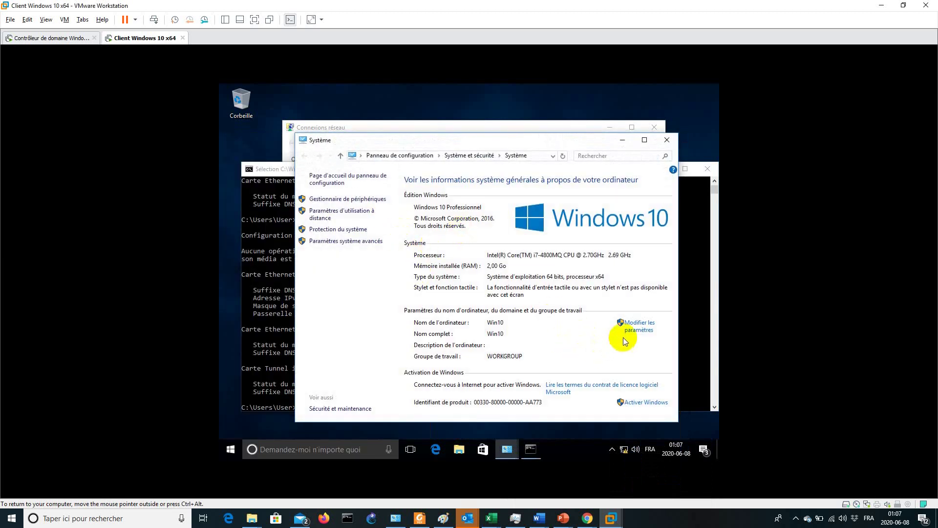
left_click(631, 330)
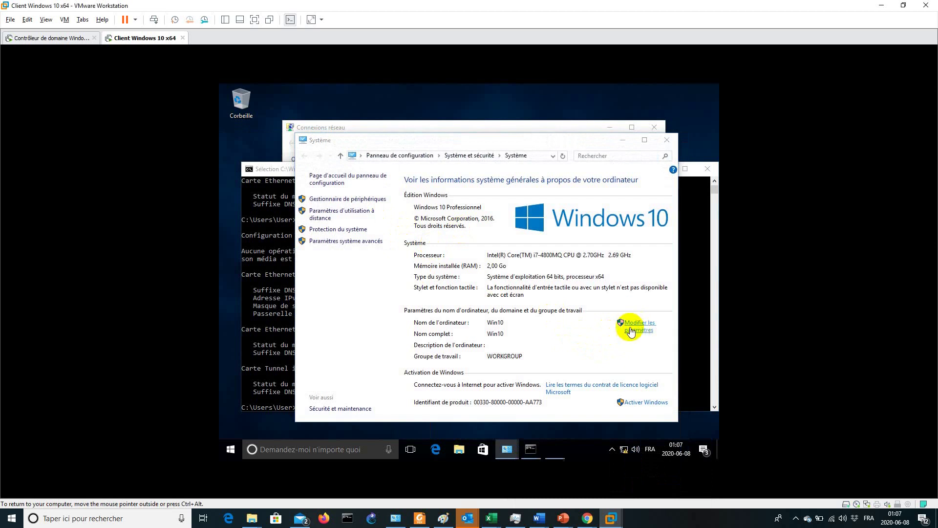
Switch membership from workgroup WORKGROUP to domain contoso.net
left_click(465, 312)
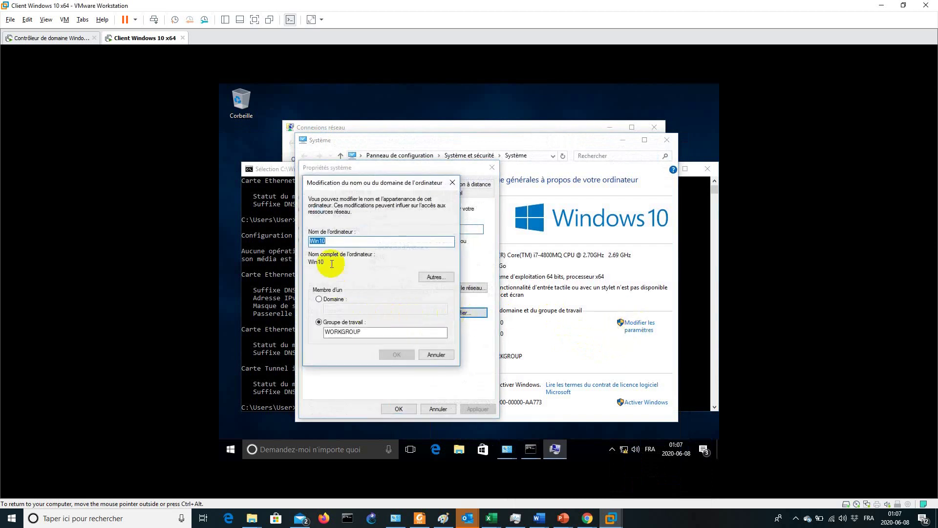
left_click(319, 299)
left_click(335, 307)
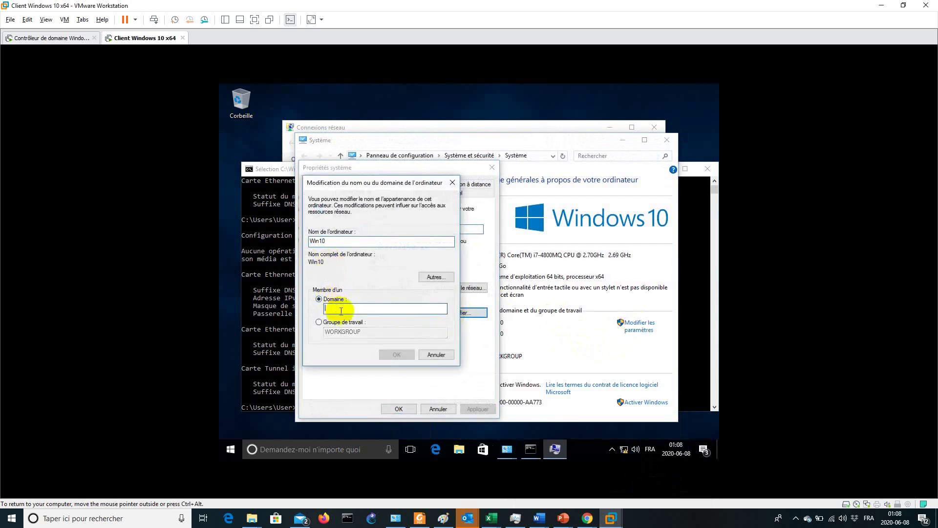
type("com")
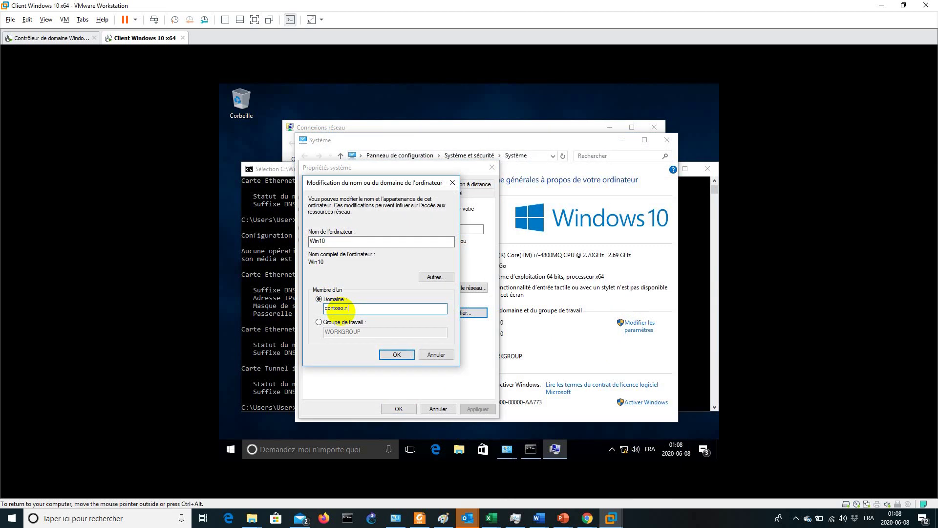
Authorize the join with the contoso domain administrator credentials and accept the welcome and restart notices
left_click(394, 354)
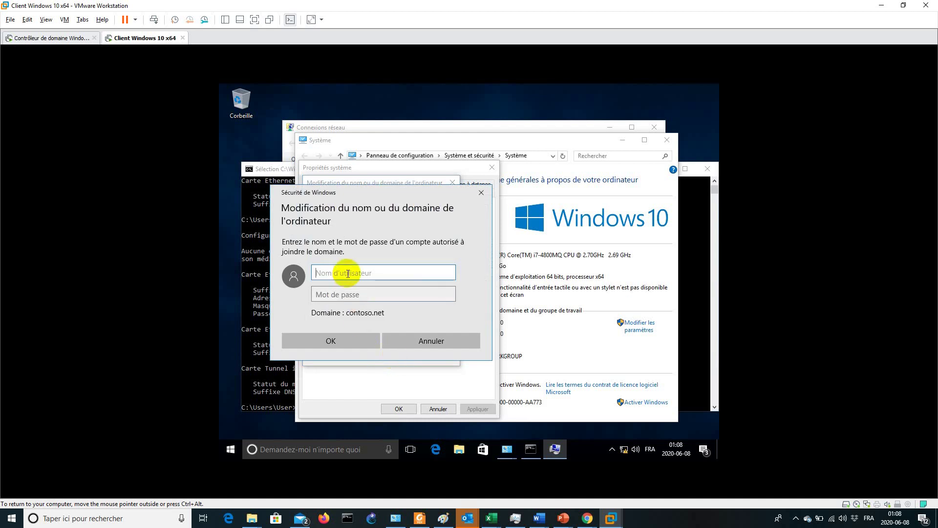
type("contoso\\Administrateur")
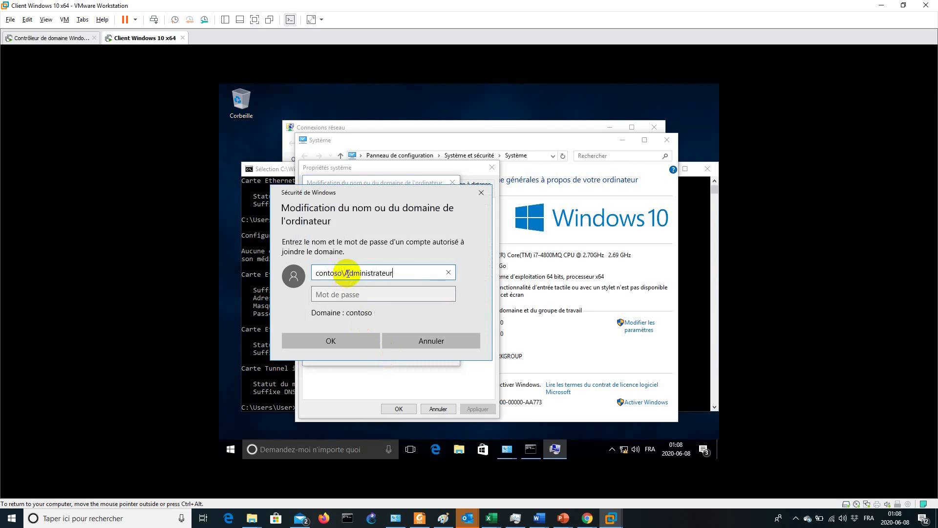
key("Tab")
type("P")
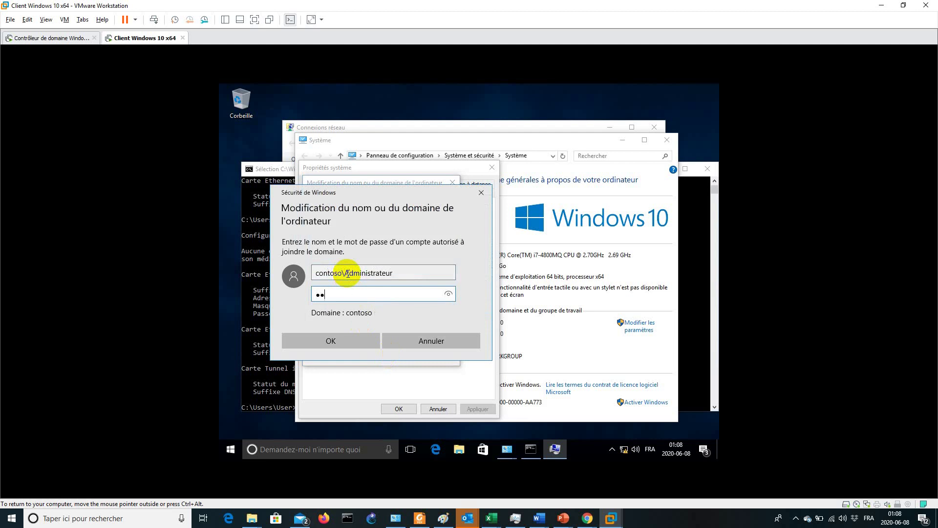
type("a$$")
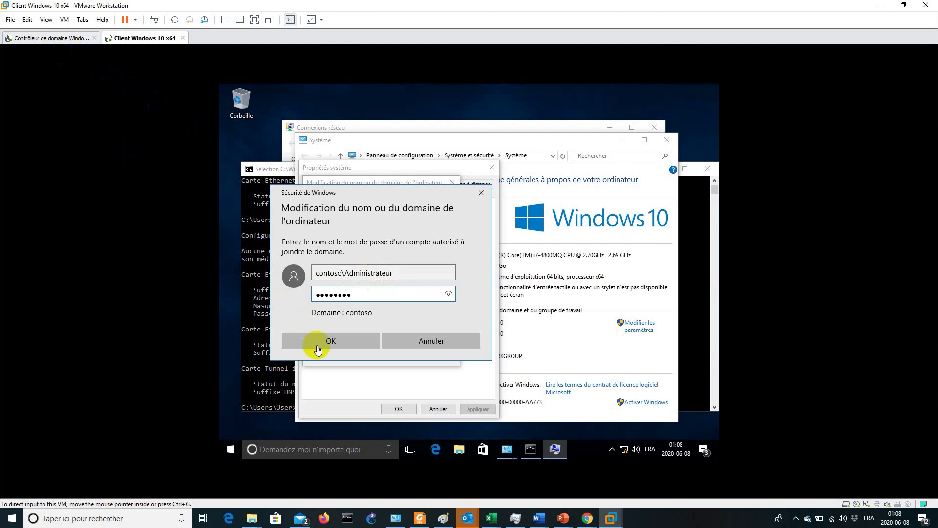
left_click(346, 339)
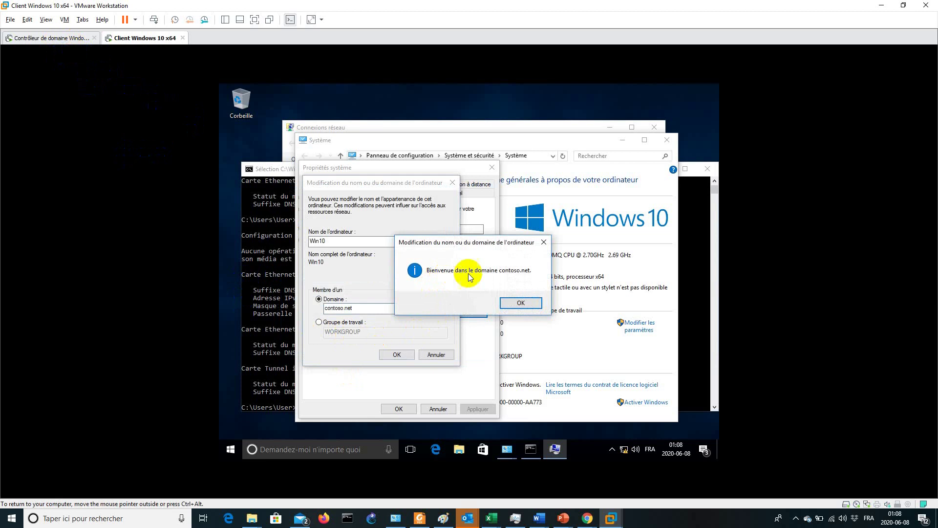
left_click(520, 303)
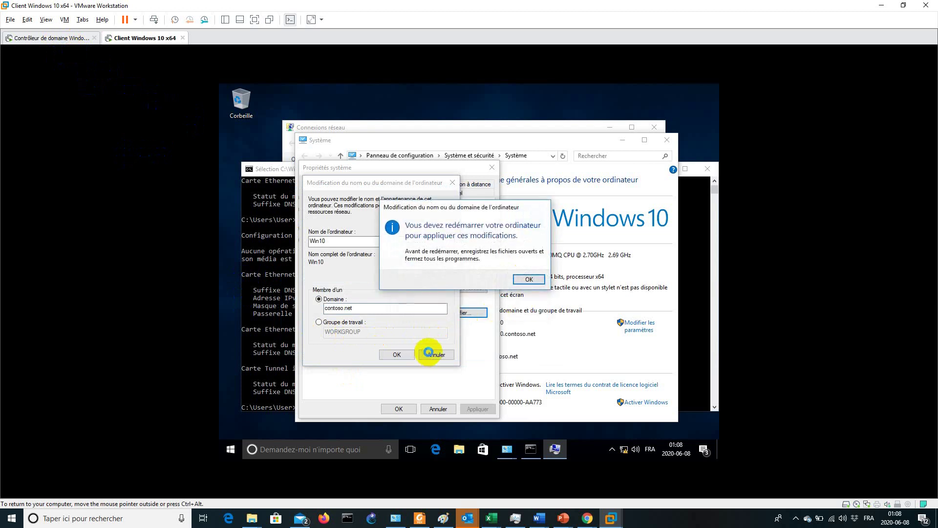
left_click(528, 279)
Restart the Win10 client now and reach its sign-in screen after the reboot
left_click(399, 408)
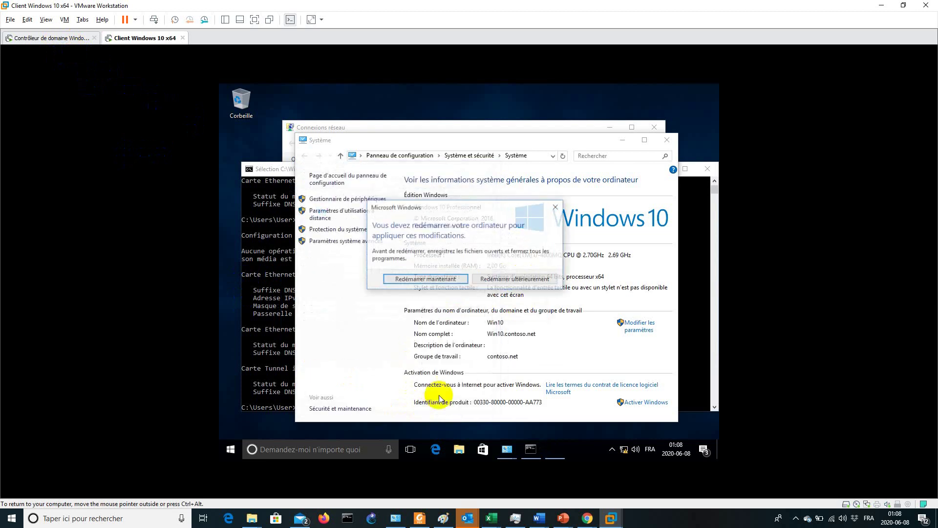
left_click(441, 280)
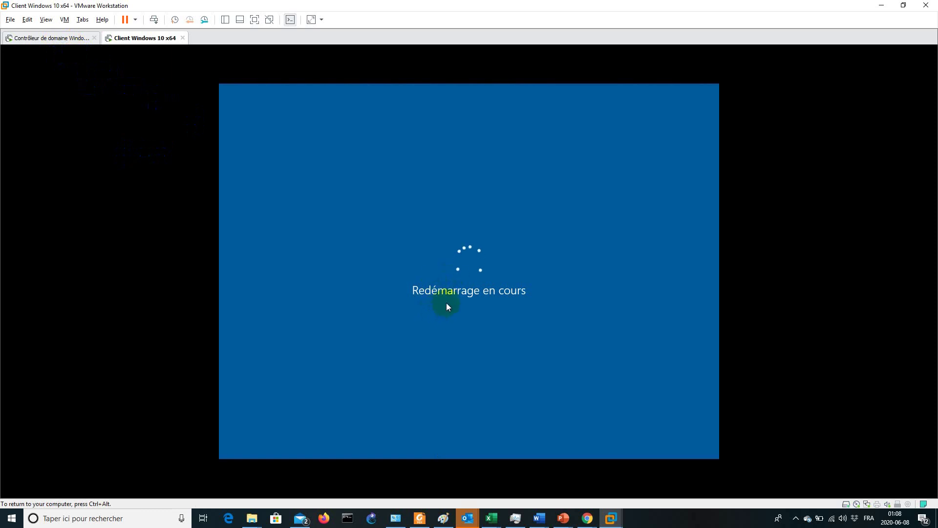
key("ctrl+alt")
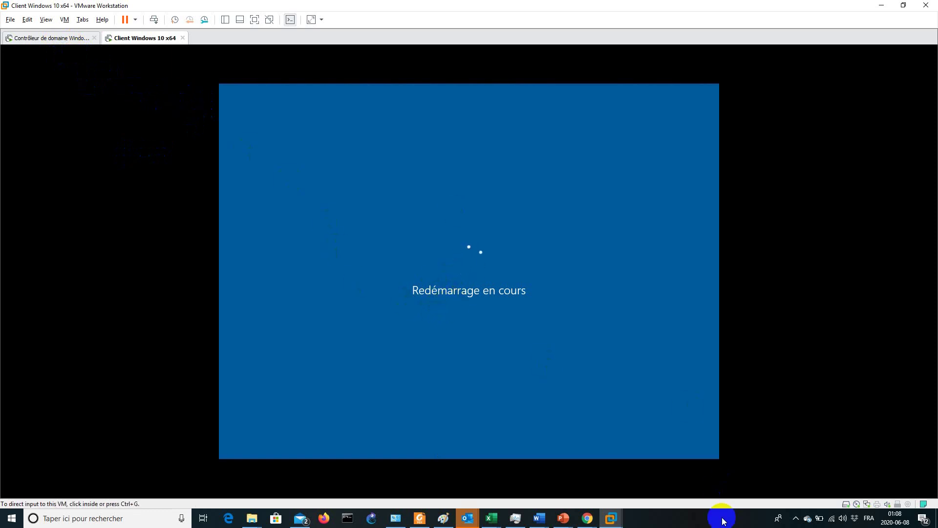
left_click(677, 517)
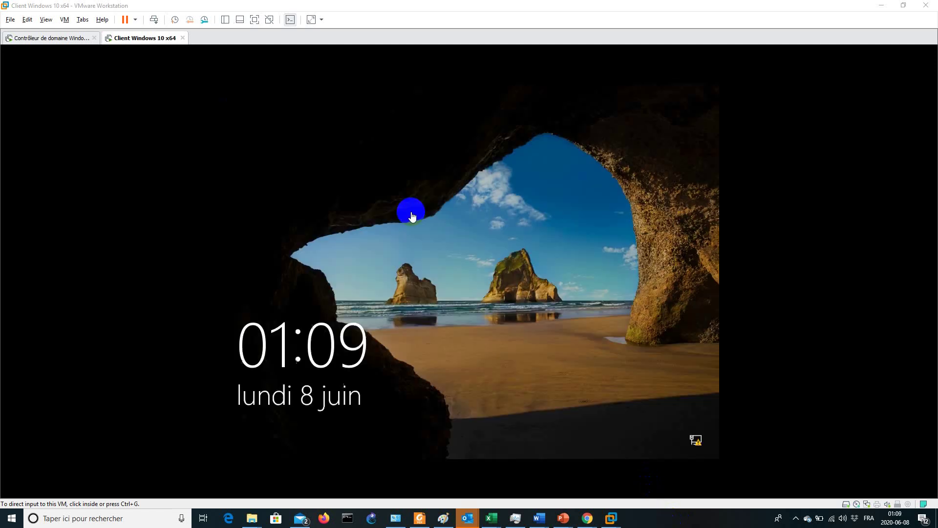
left_click(426, 247)
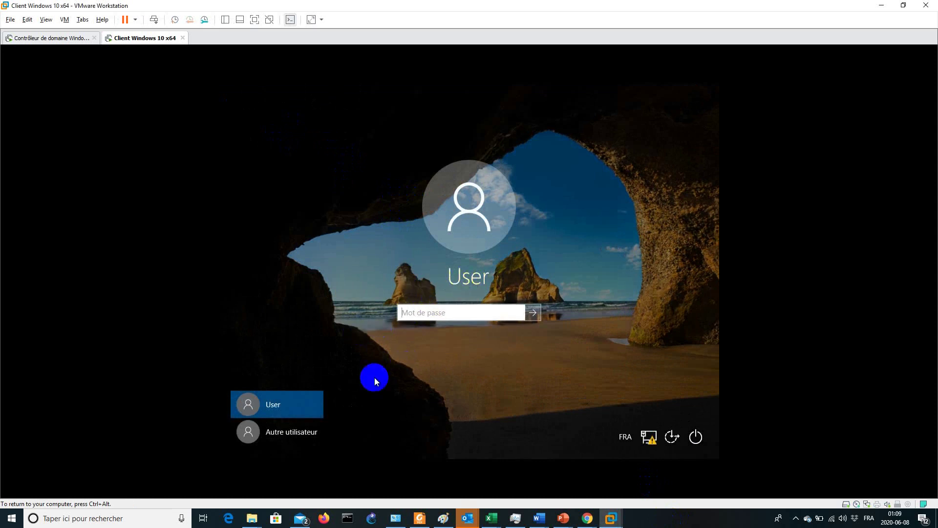
Sign in via Autre utilisateur as the contoso domain administrator with its password
left_click(291, 430)
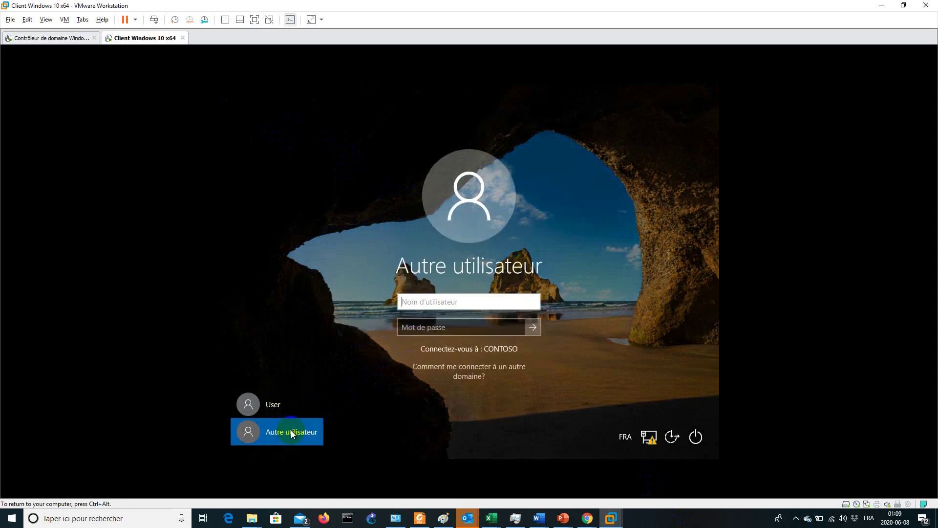
left_click(417, 303)
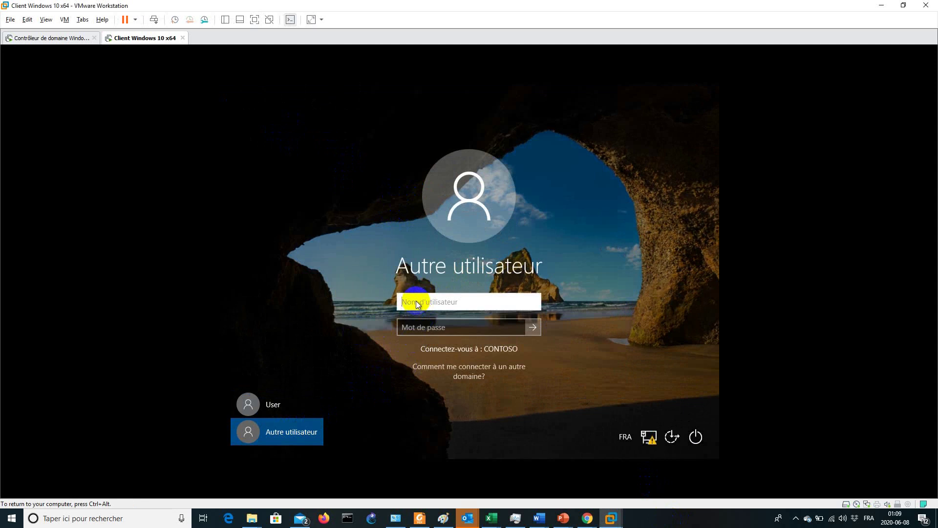
type("contoso\\")
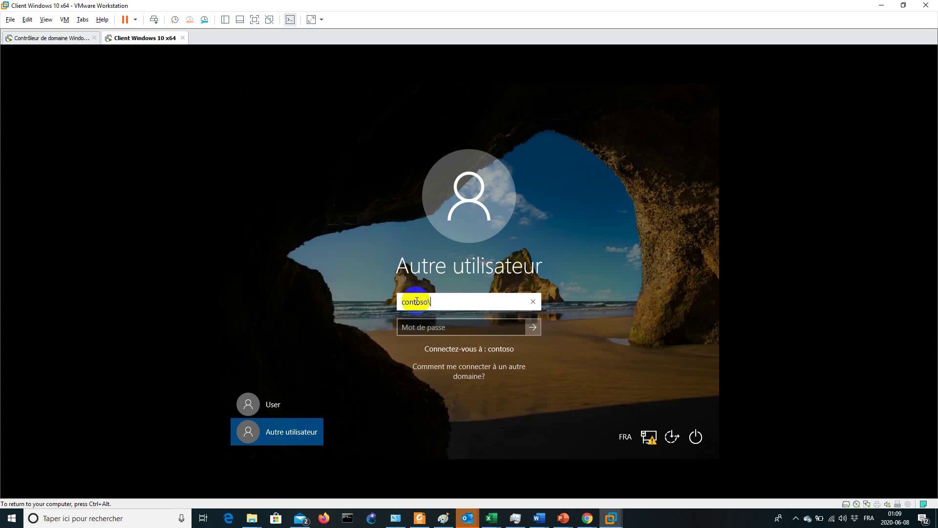
type("Administrateur")
key("Tab")
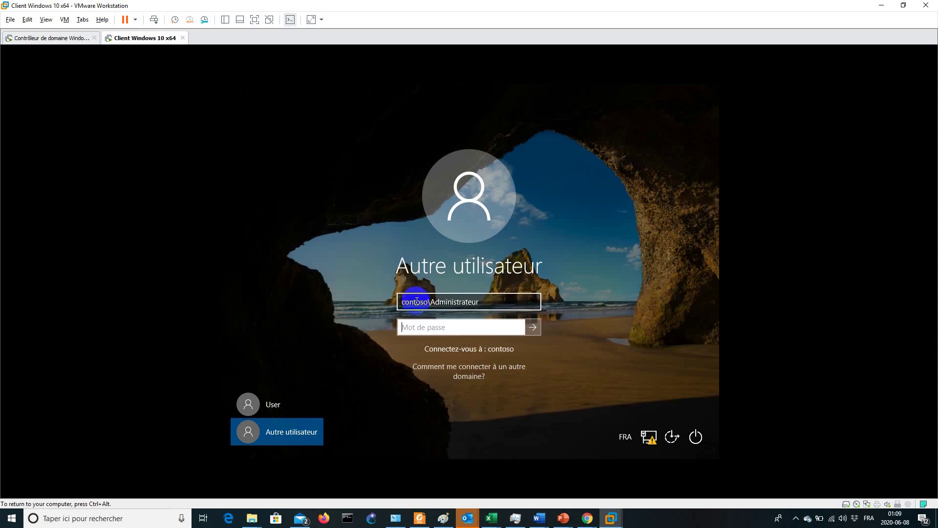
type("Pa0rd")
key("Return")
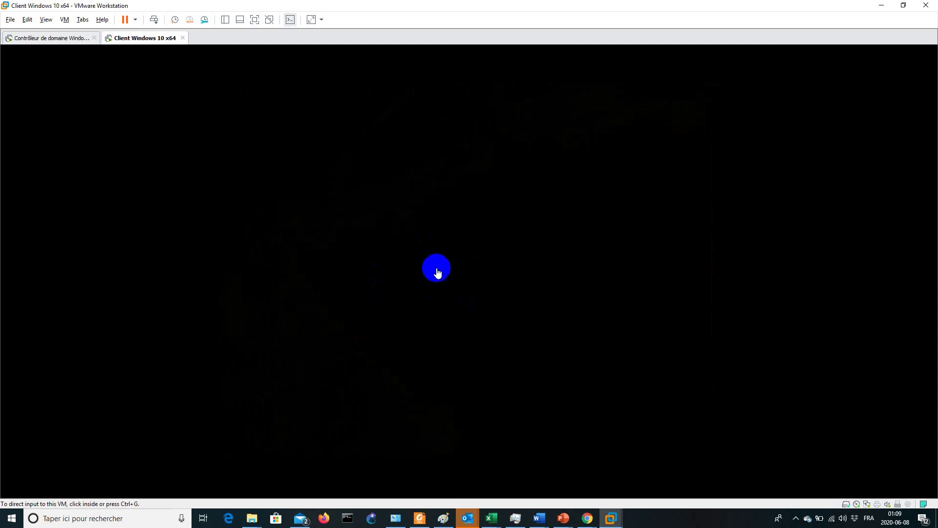
left_click(435, 264)
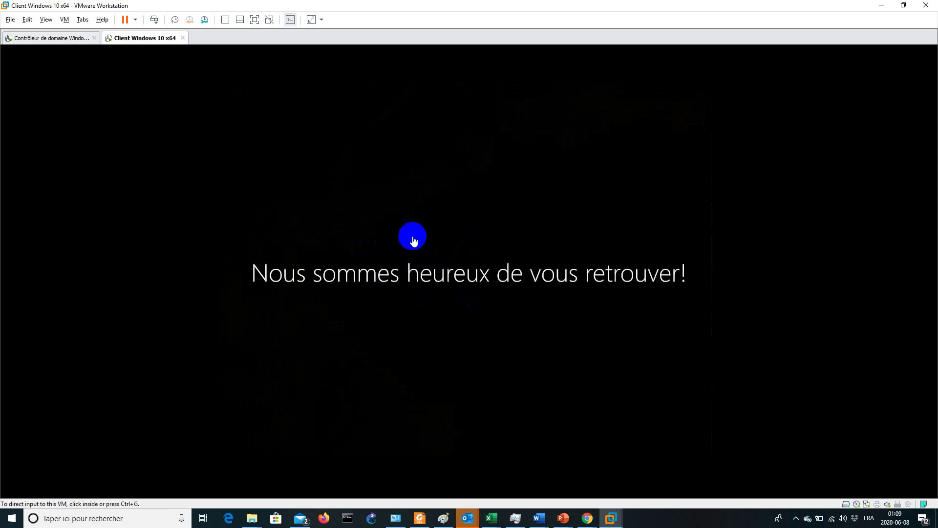
On the domain controller, open Active Directory Users and Computers to contoso.net's Computers folder showing WIN10
left_click(49, 39)
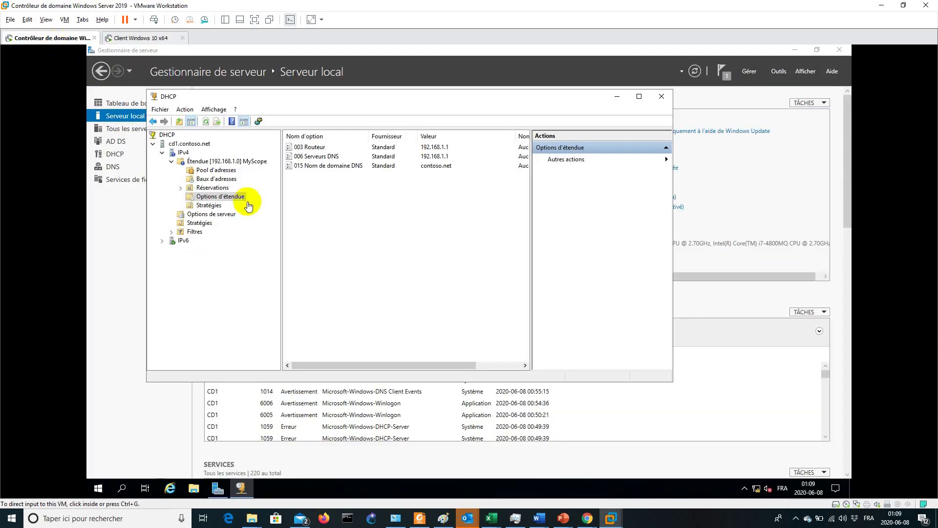
left_click(617, 95)
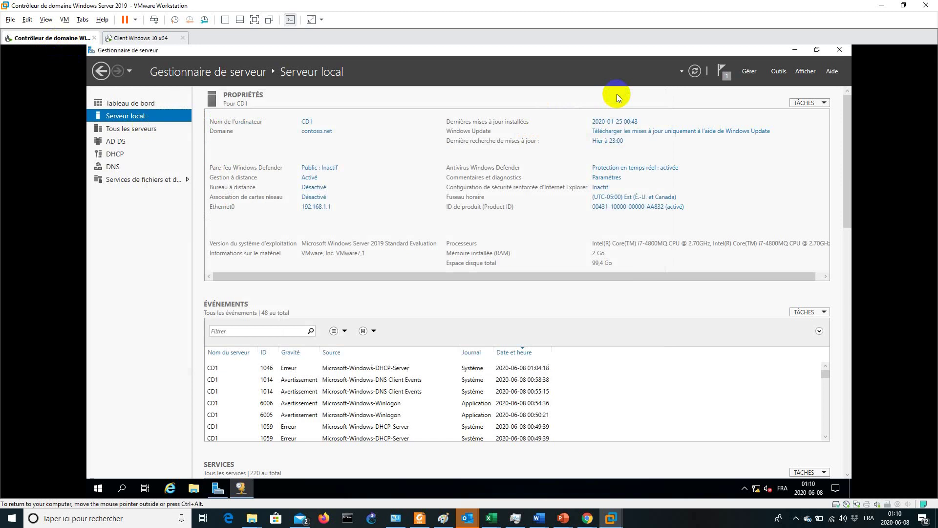
left_click(779, 71)
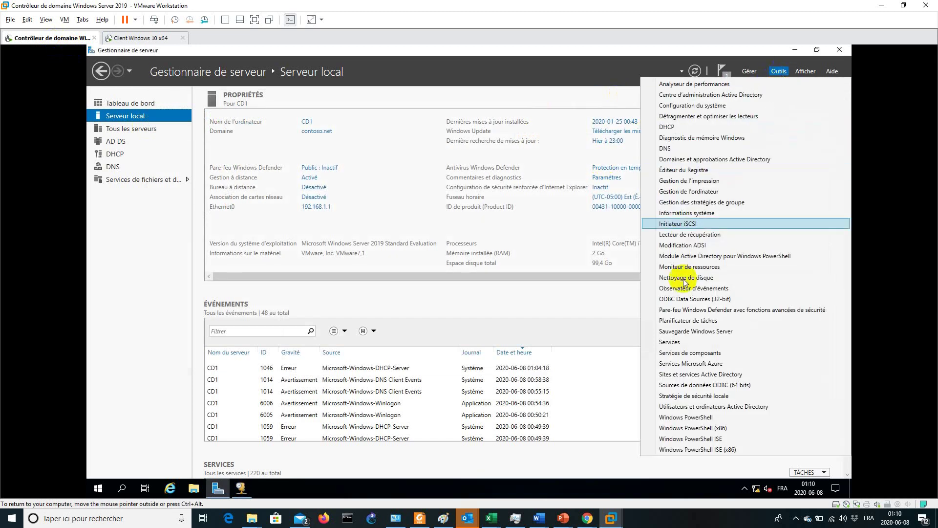
left_click(702, 407)
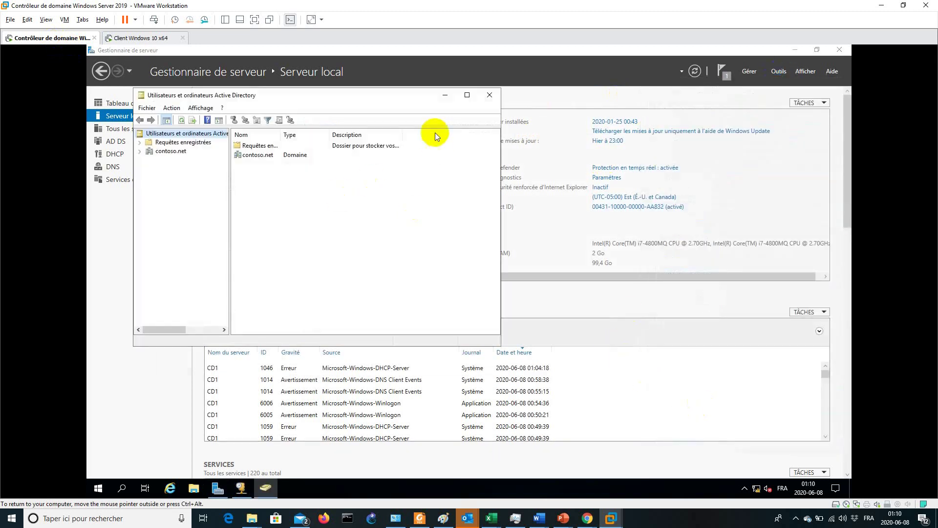
left_click(140, 151)
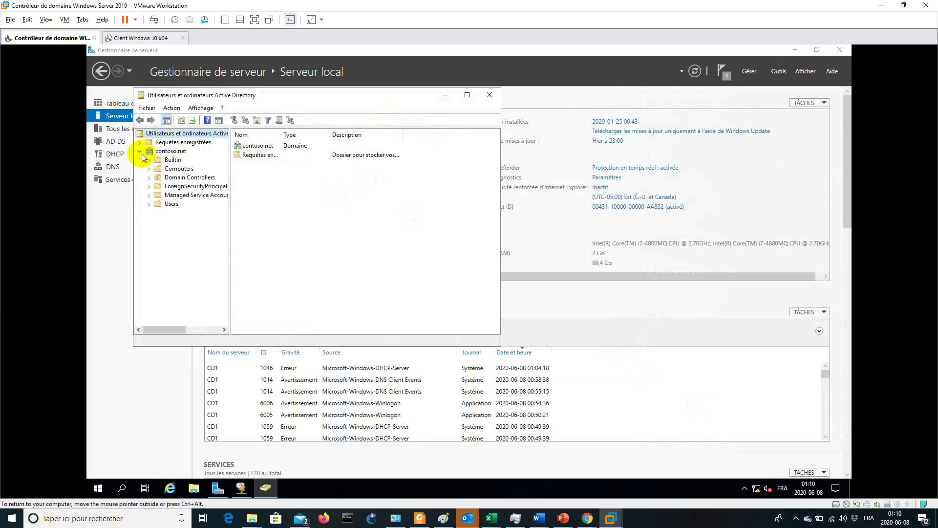
left_click(178, 168)
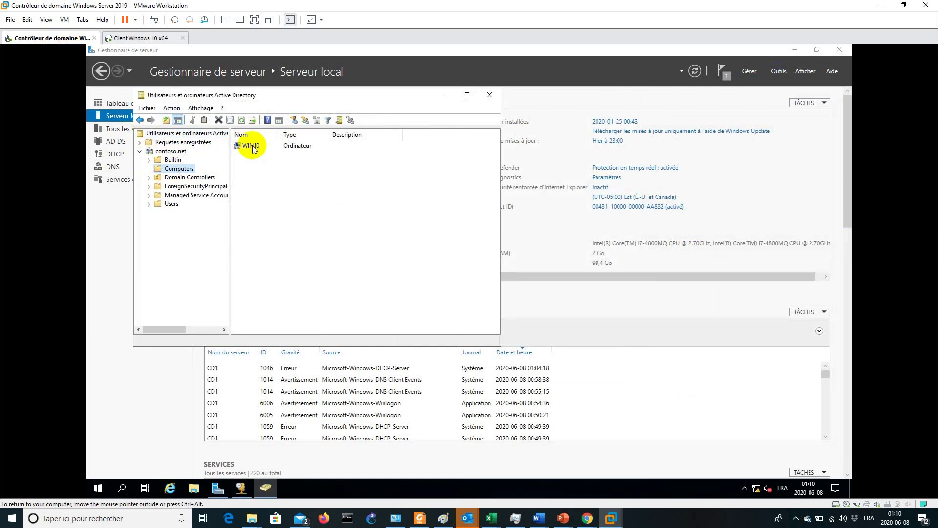
Review WIN10's properties (Windows 10 Professionnel, 10.0 (14393), memberships), then return to the client
left_click(252, 147)
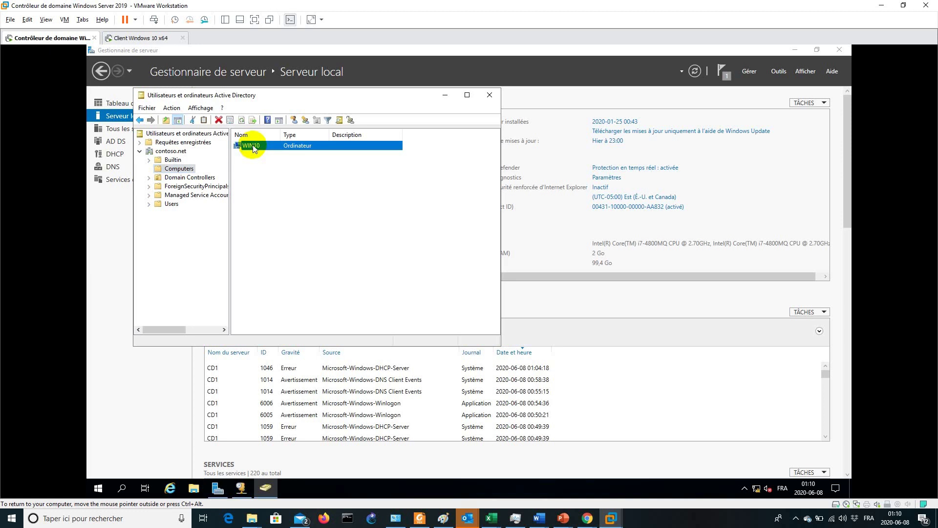
right_click(256, 148)
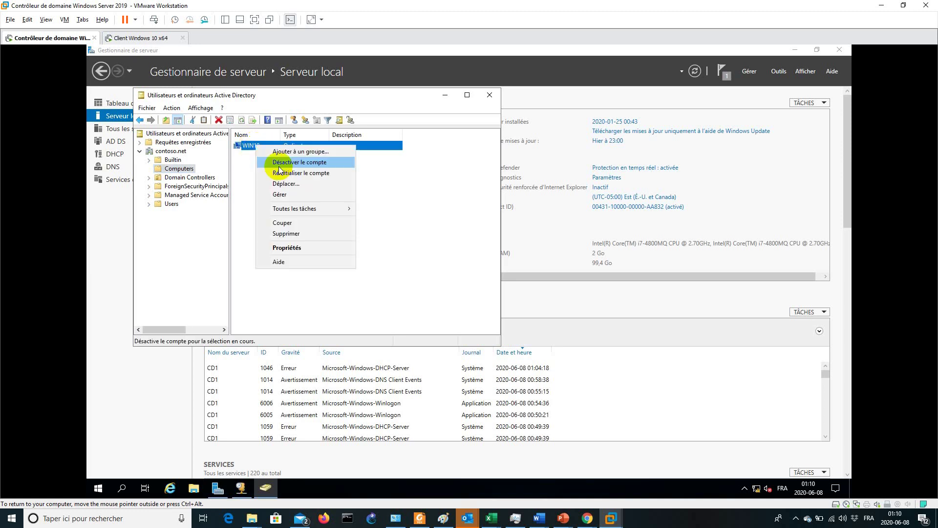
left_click(296, 249)
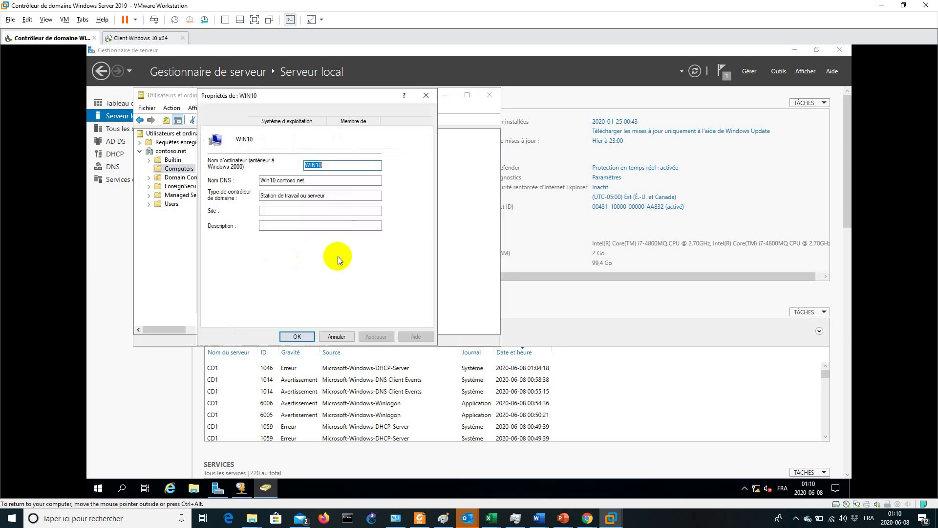
left_click(281, 122)
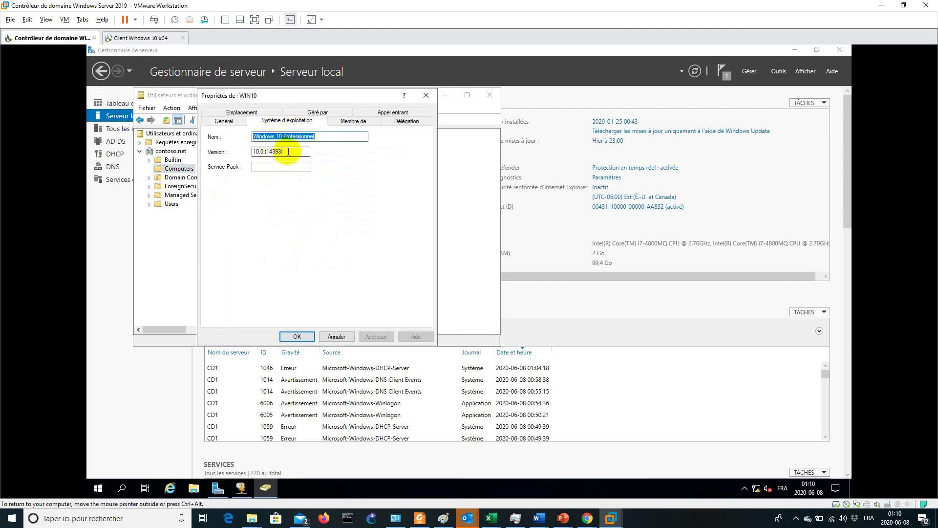
left_click_drag(294, 151, 249, 152)
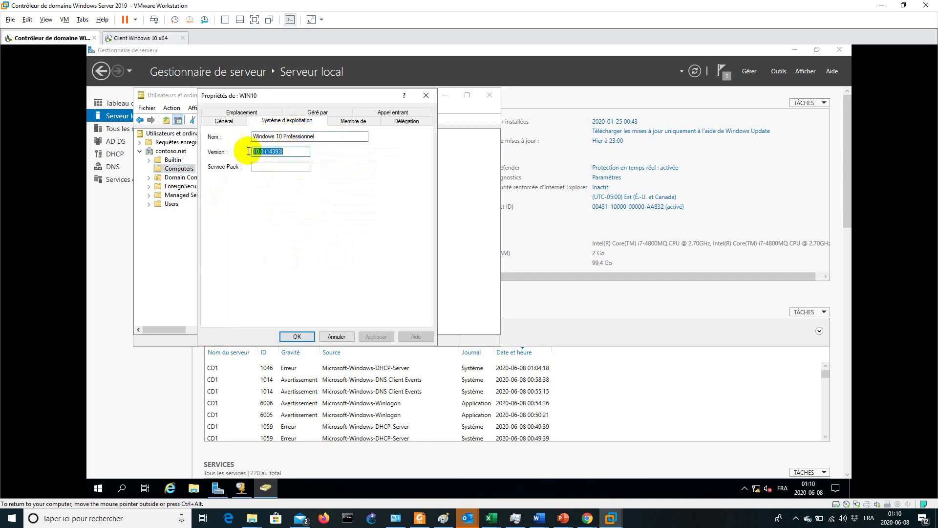
left_click(344, 122)
left_click(336, 337)
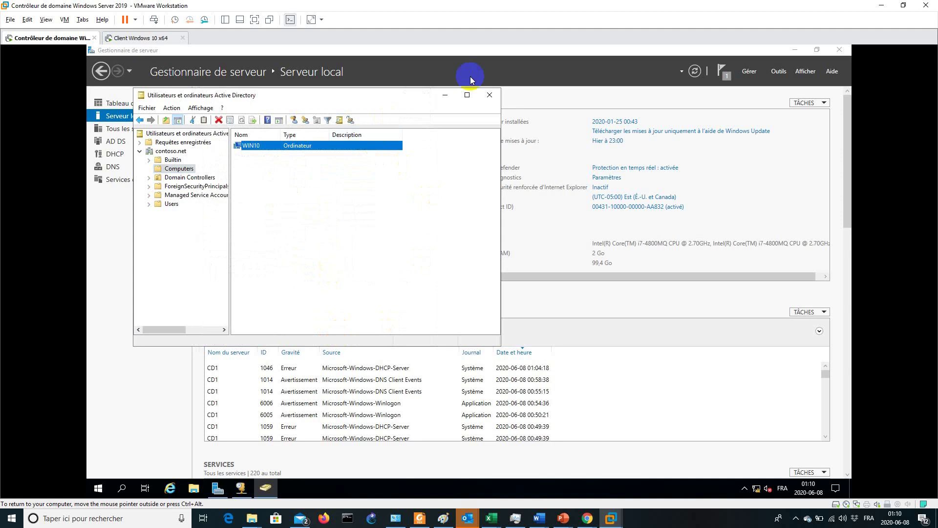
left_click(490, 95)
left_click(154, 38)
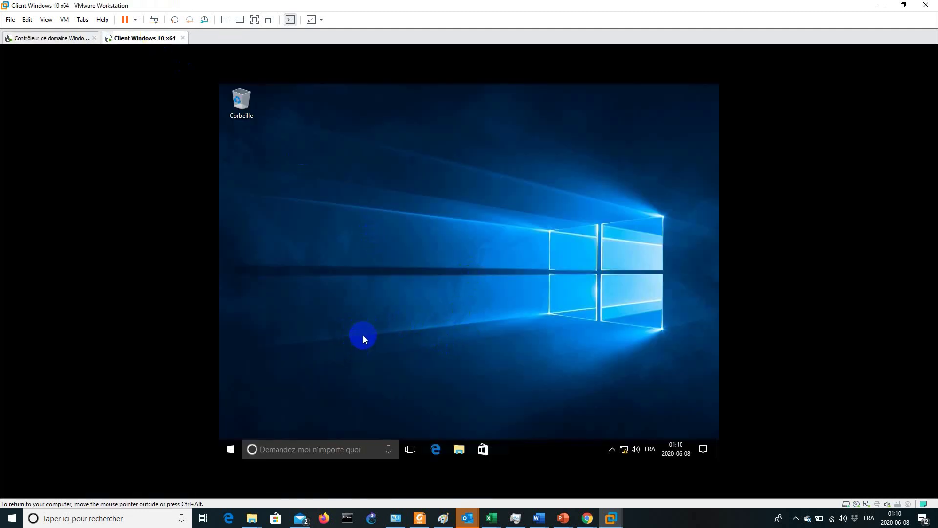
Open Ce PC's System properties to confirm full name Win10.contoso.net in domain contoso.net
key("super")
type("pc")
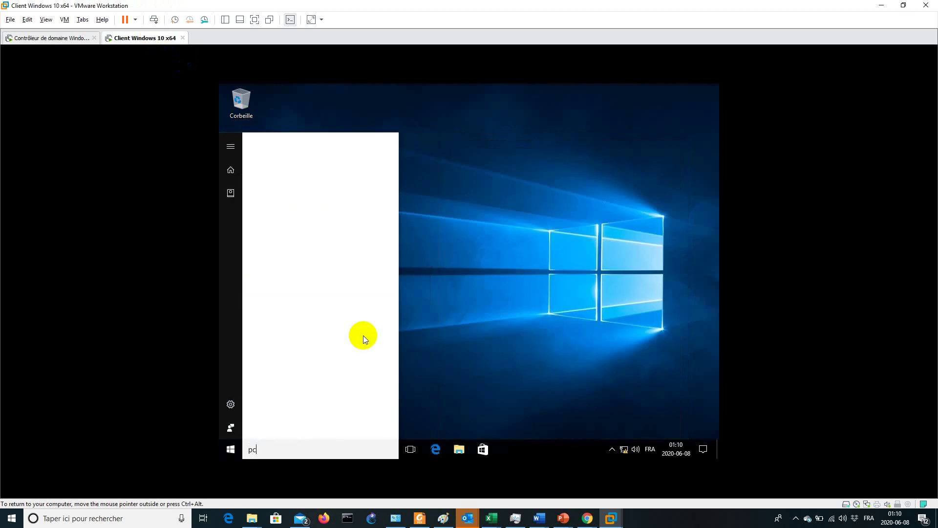
right_click(327, 190)
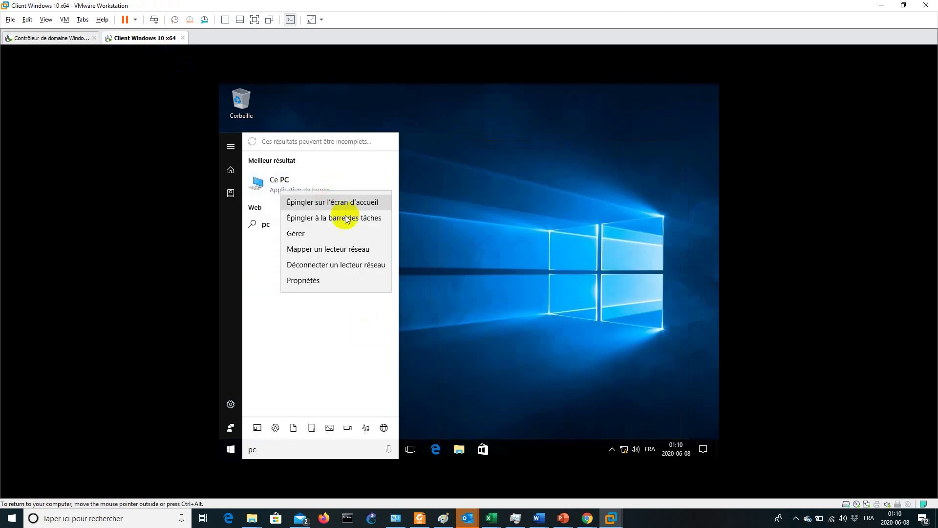
left_click(347, 283)
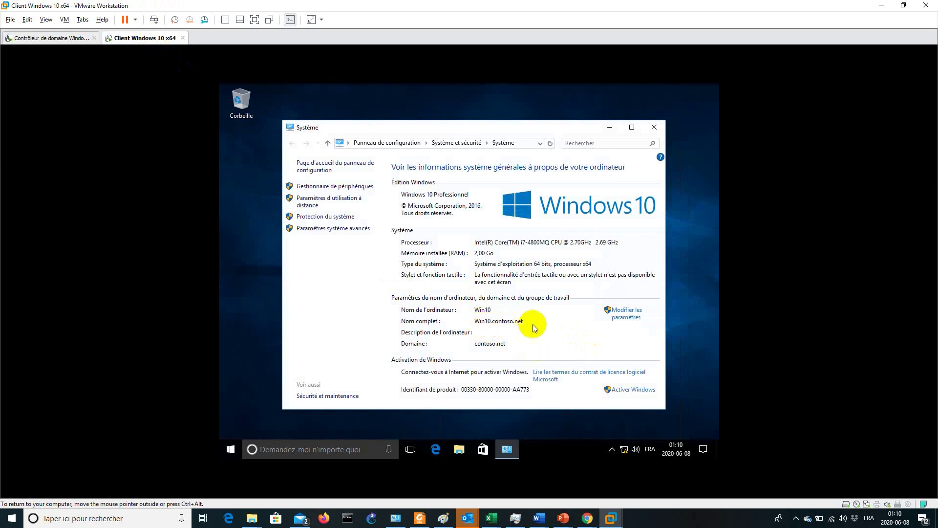
left_click(620, 313)
left_click(397, 249)
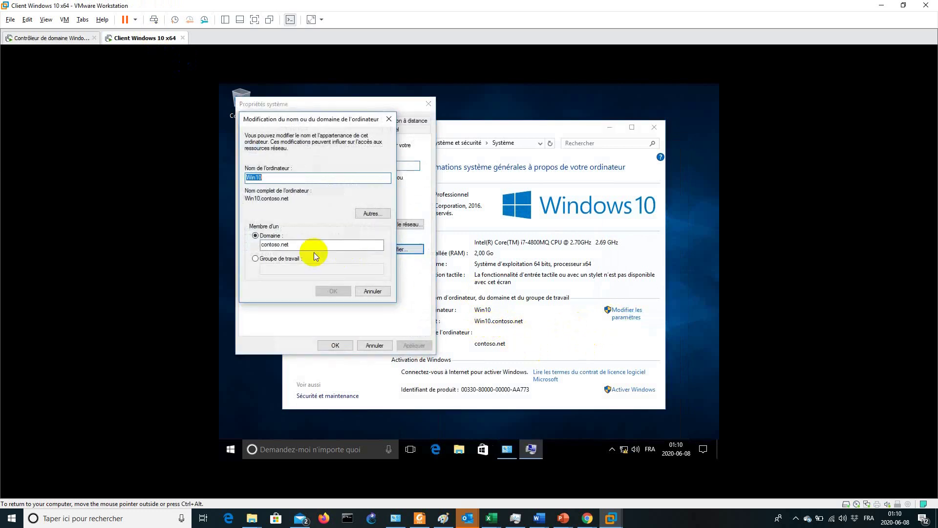
left_click(371, 291)
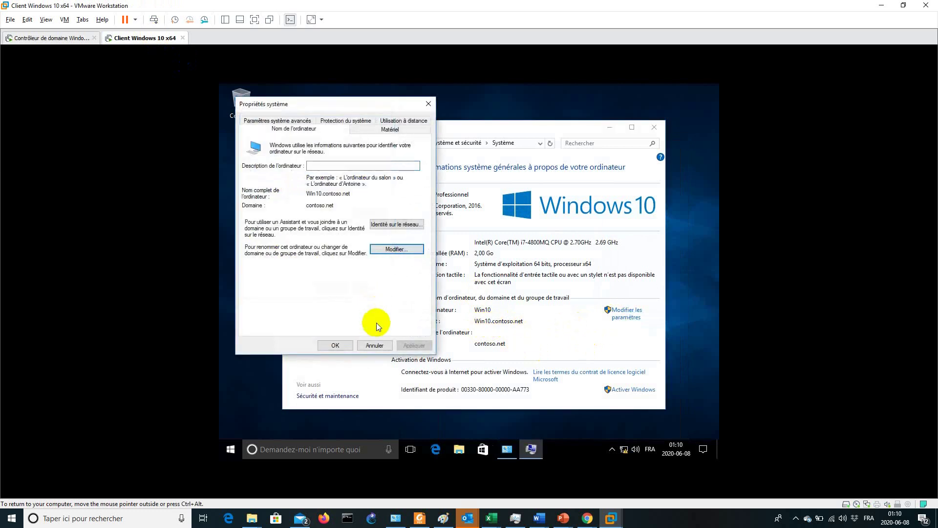
left_click(374, 345)
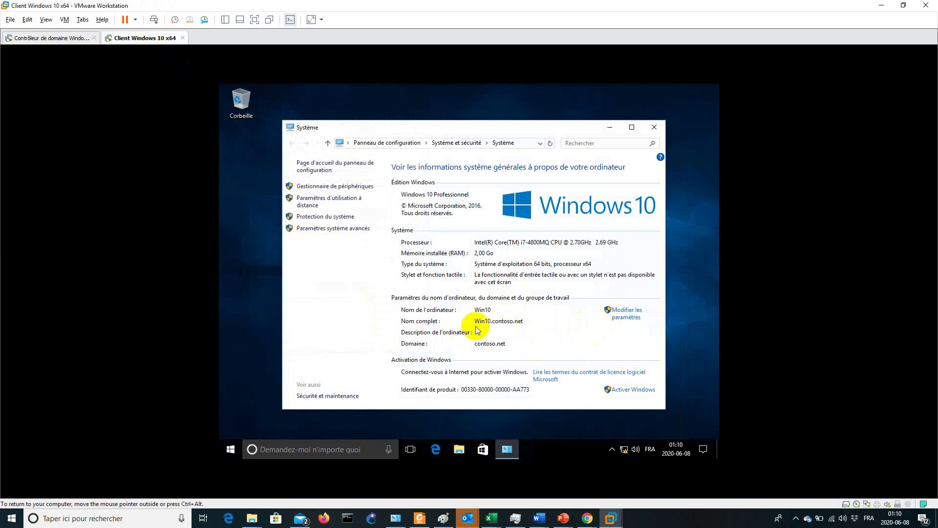
left_click(650, 518)
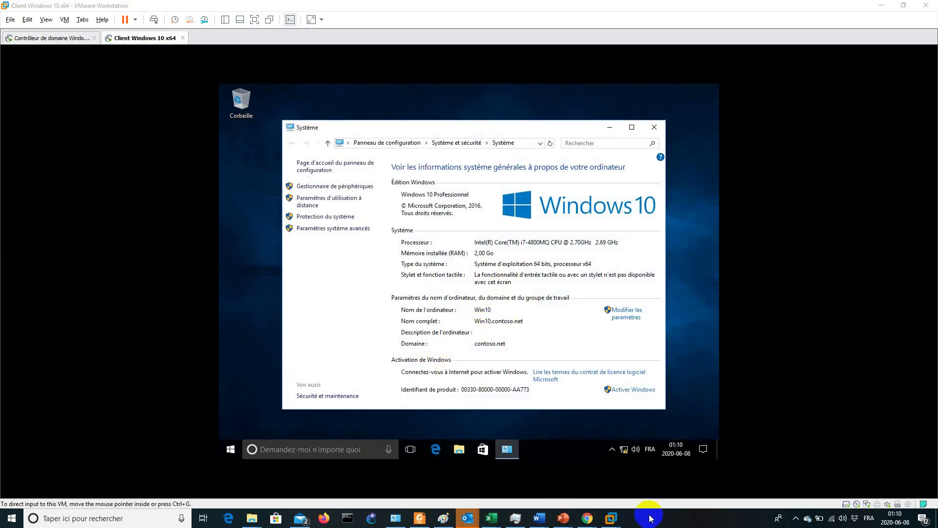
left_click(355, 318)
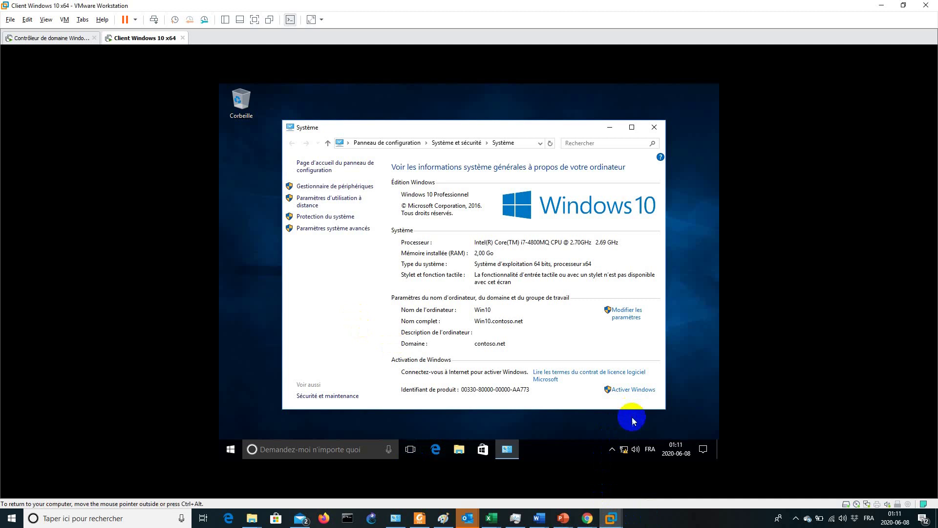